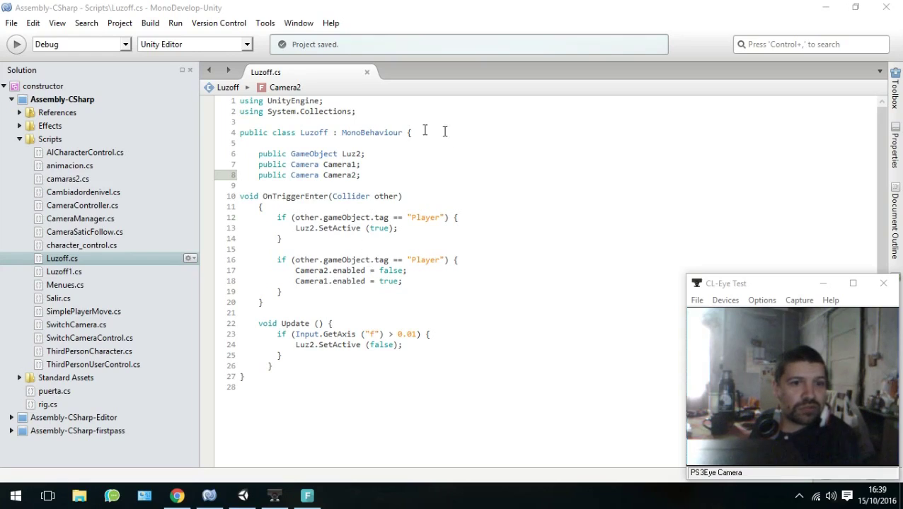
- Highlight the word 'Collections' on line 2 of the Luzoff script
double_click(350, 112)
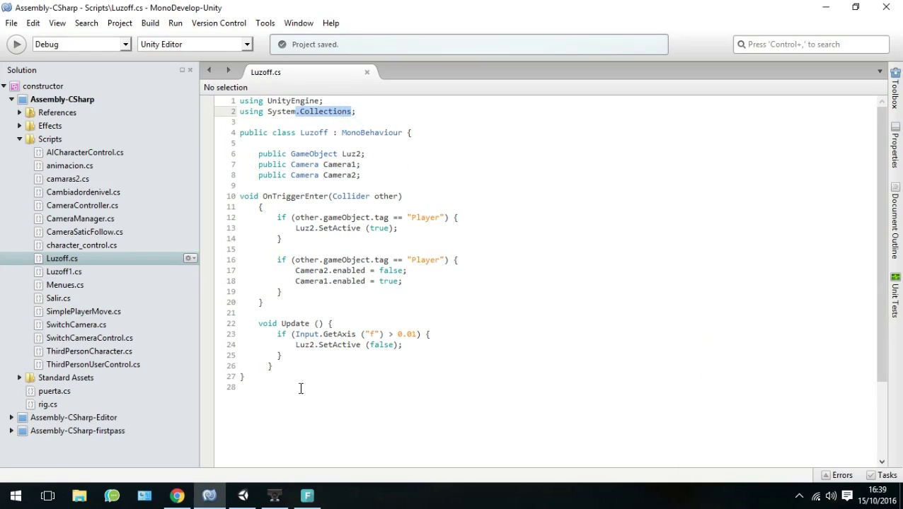
left_click(275, 495)
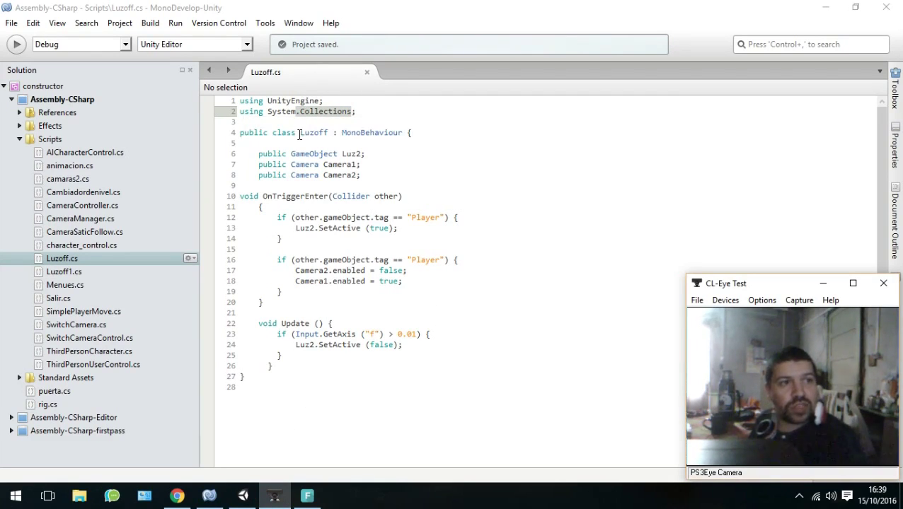
mouse_move(312, 150)
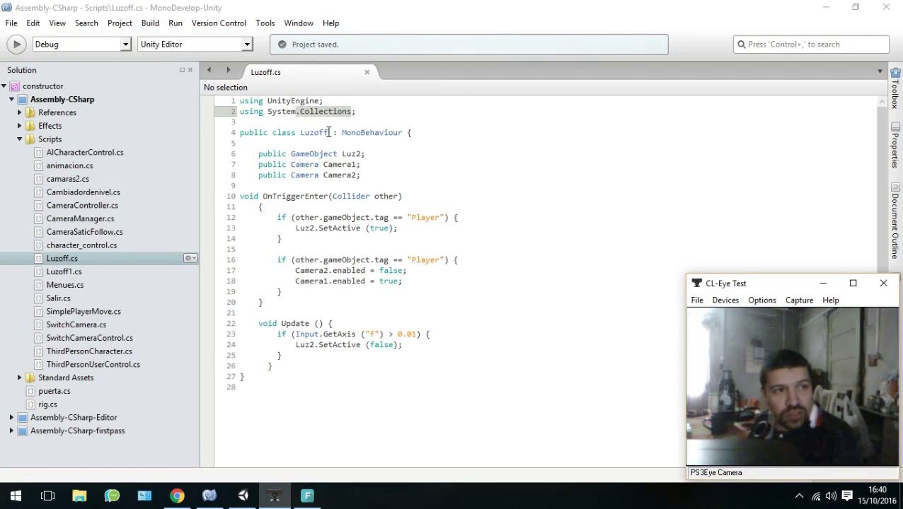
mouse_move(329, 132)
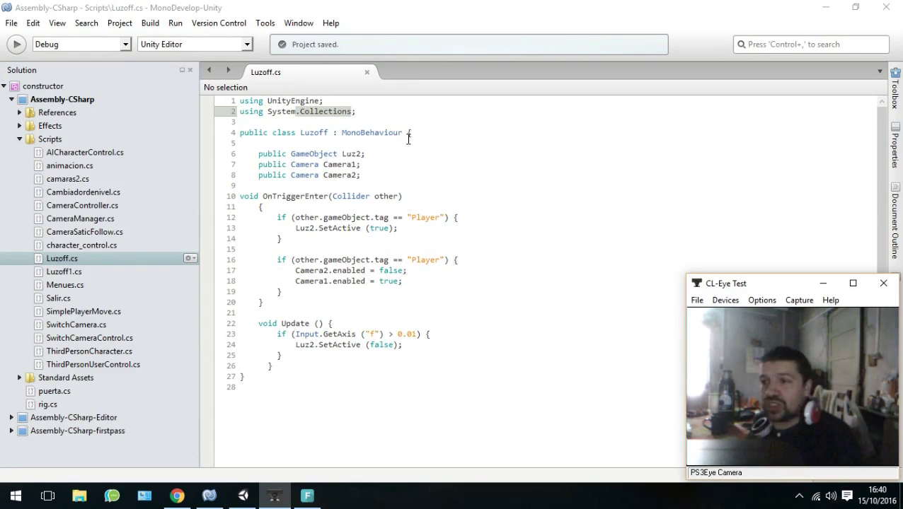
- Trace the Luzoff class, OnTriggerEnter Player checks, camera-switch block and Update block
left_click(408, 133)
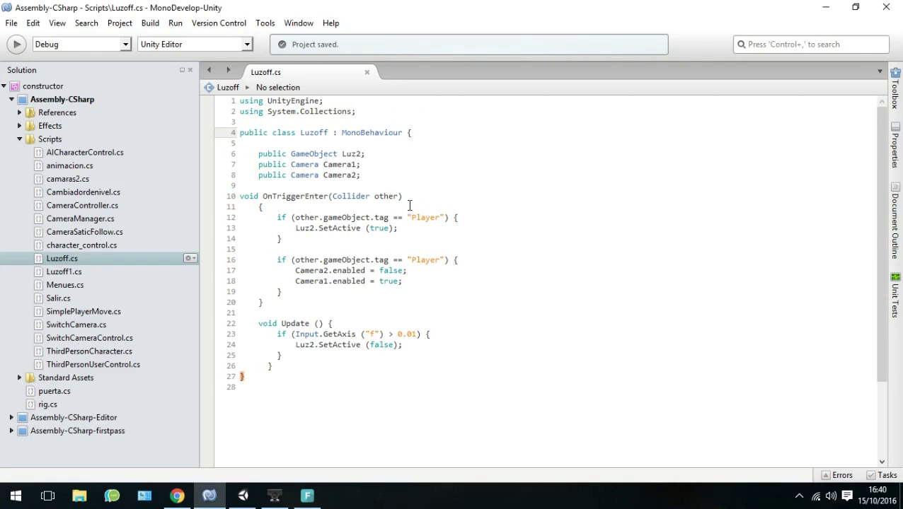
left_click(414, 134)
left_click(262, 208)
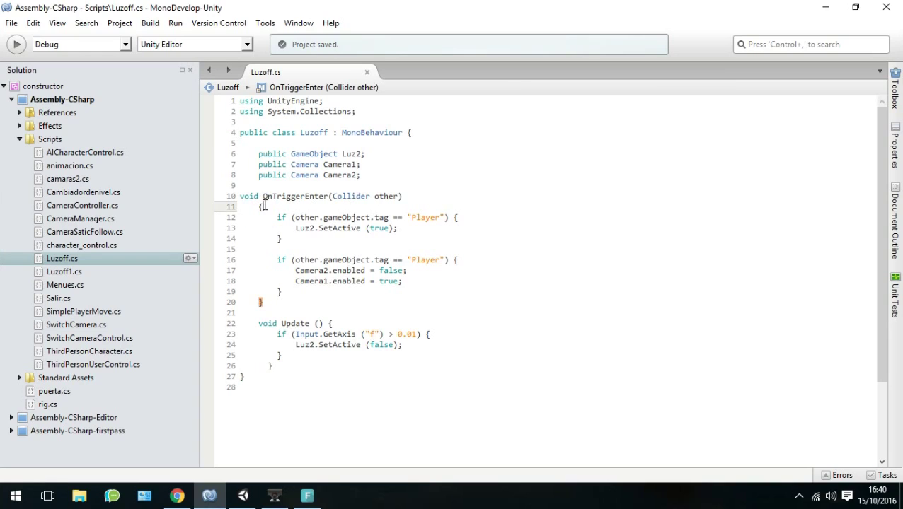
left_click(457, 217)
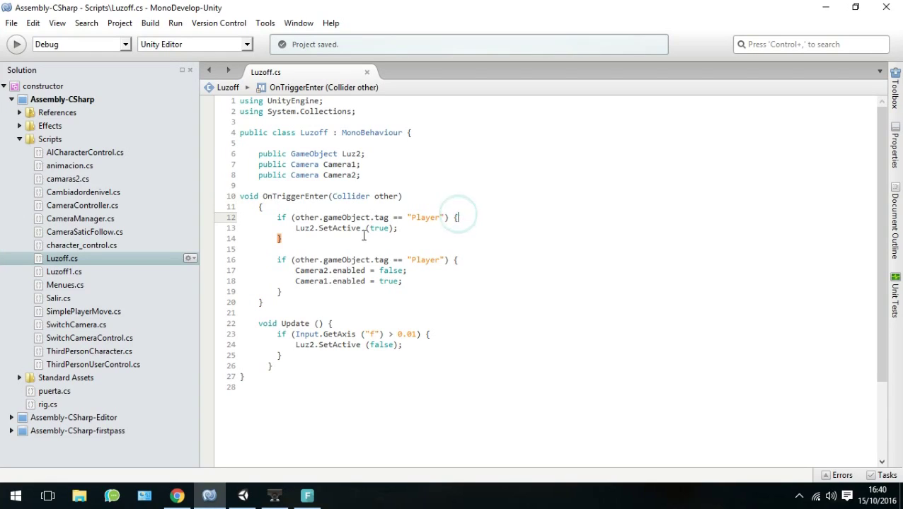
left_click(460, 266)
left_click(459, 260)
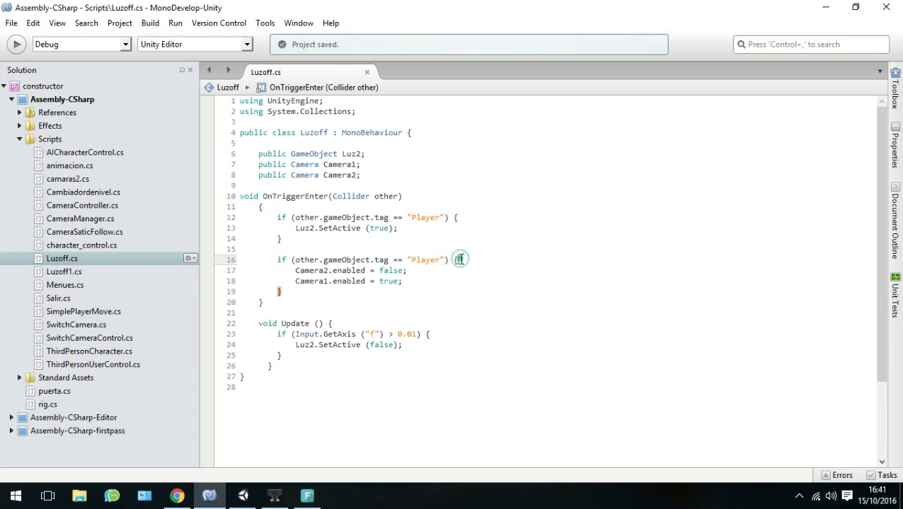
left_click(334, 324)
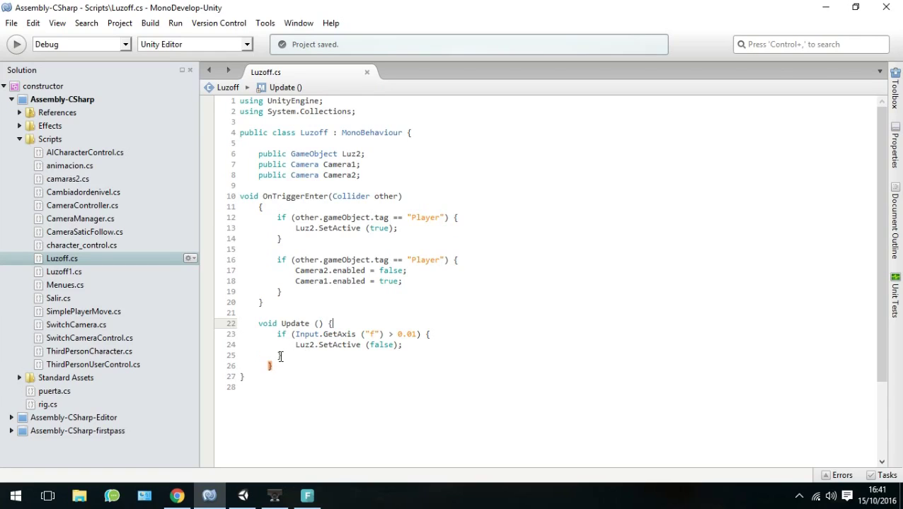
type("}")
left_click(275, 495)
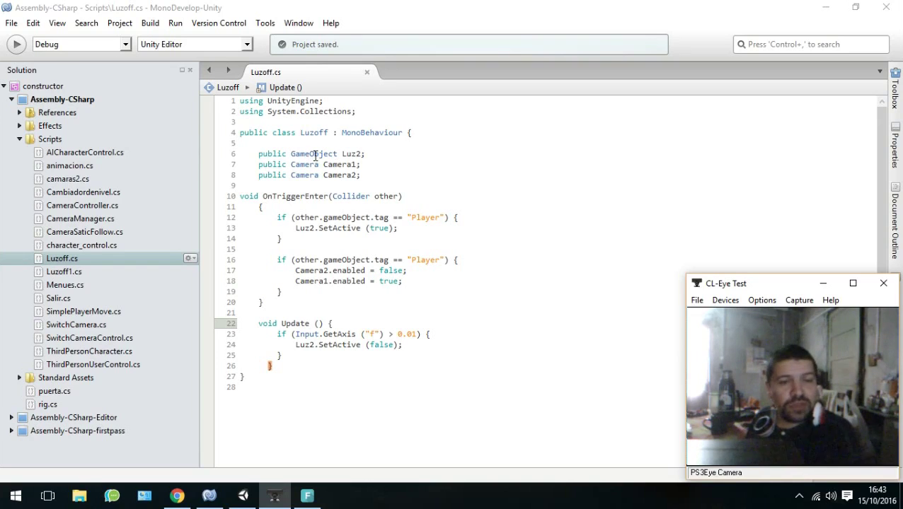
mouse_move(319, 153)
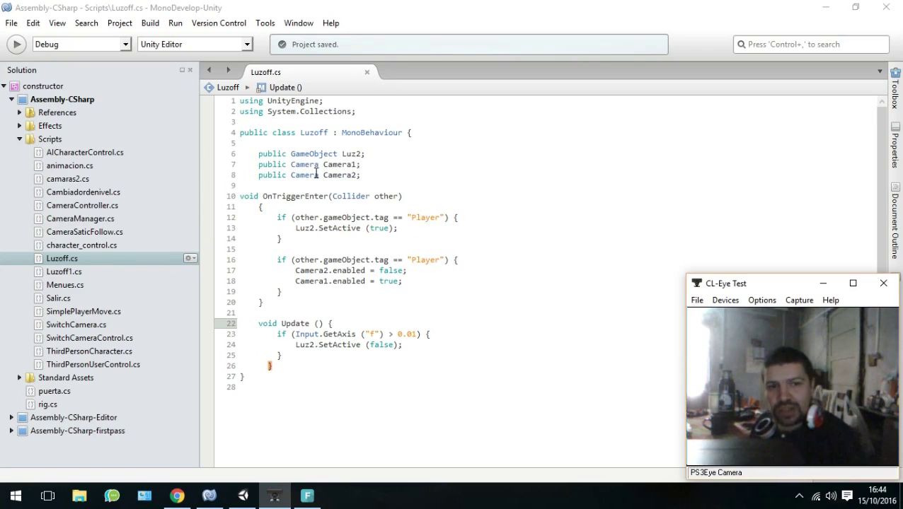
mouse_move(317, 175)
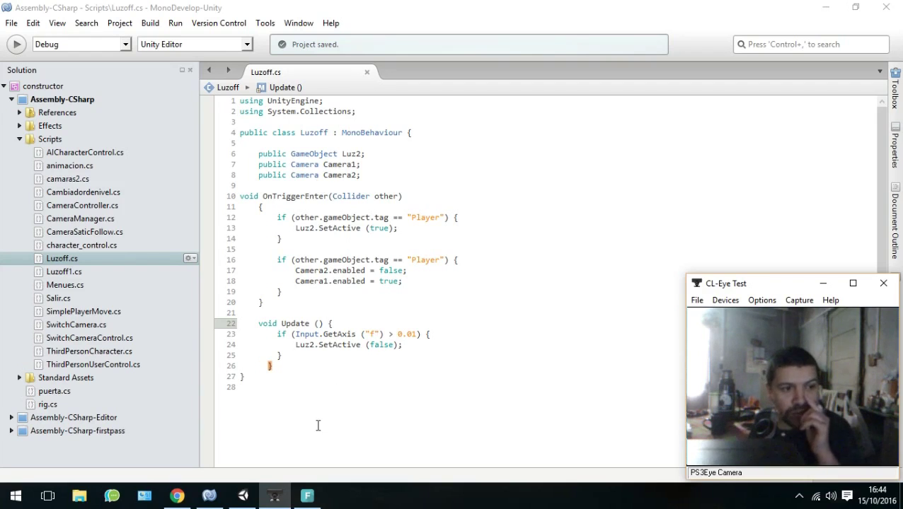
- In Unity, confirm puert's Luz 2 slot holds luz, then select the luz point light
left_click(242, 496)
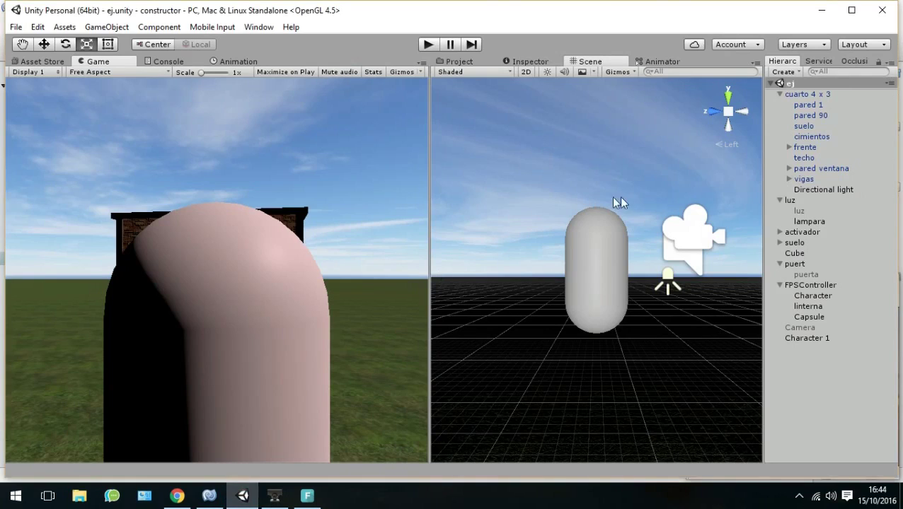
left_click(532, 62)
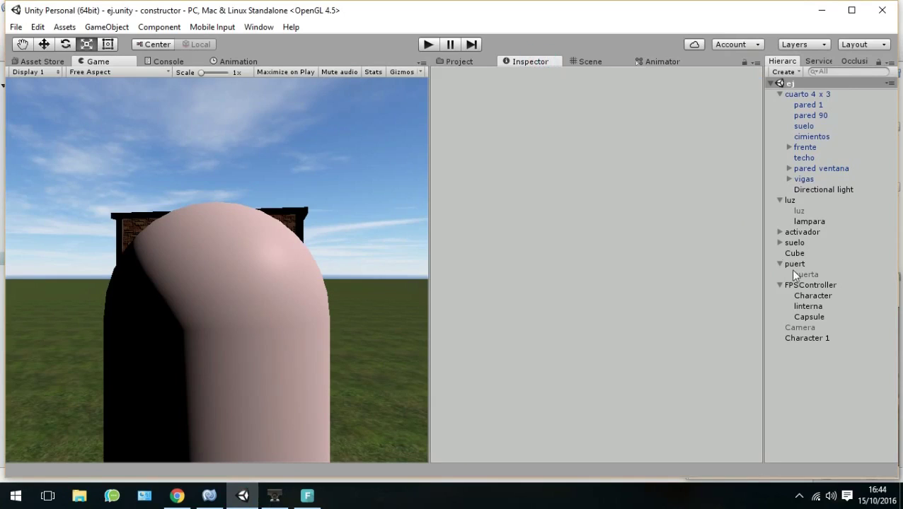
left_click(796, 266)
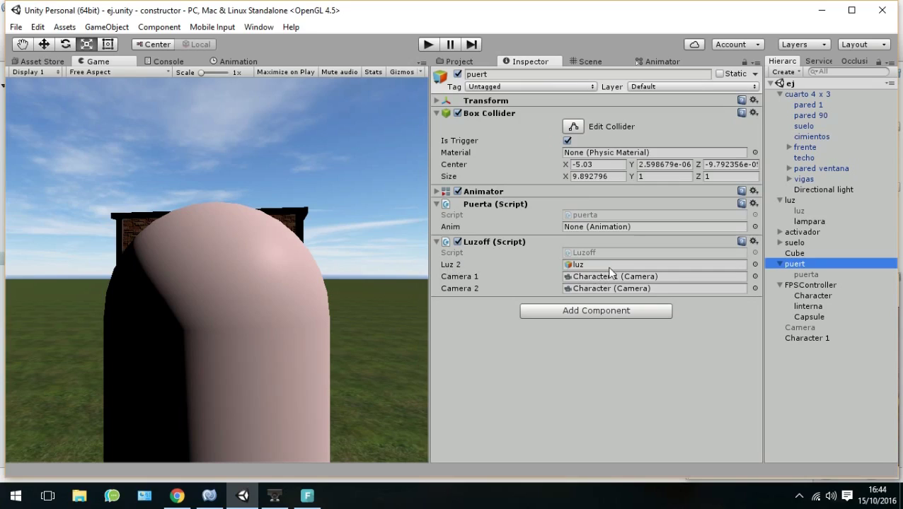
left_click(754, 265)
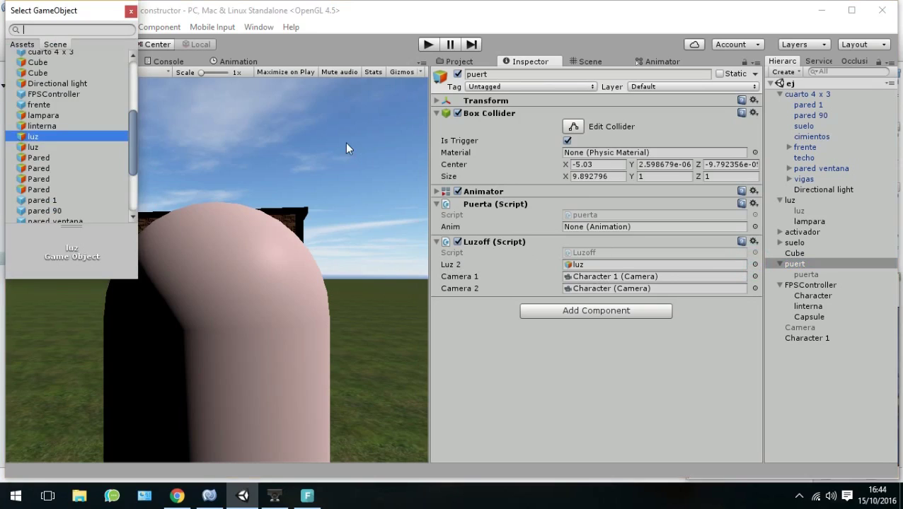
left_click(130, 11)
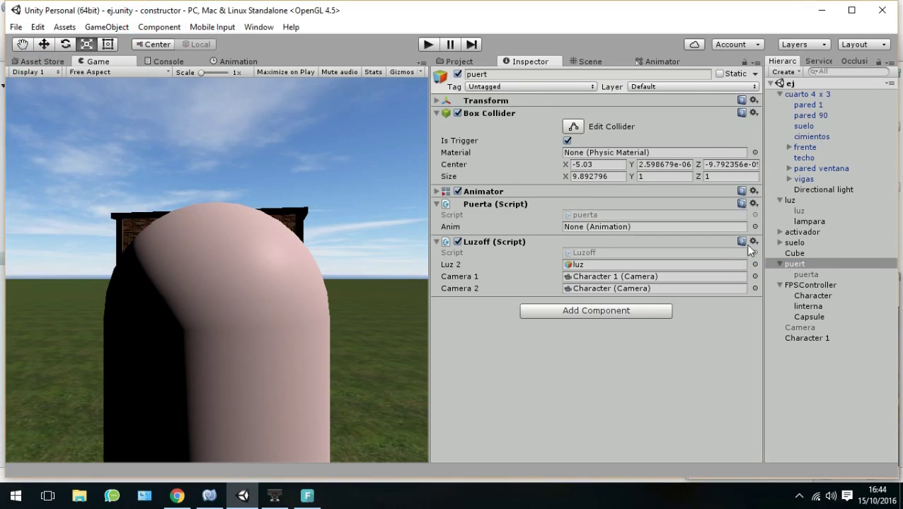
left_click(799, 211)
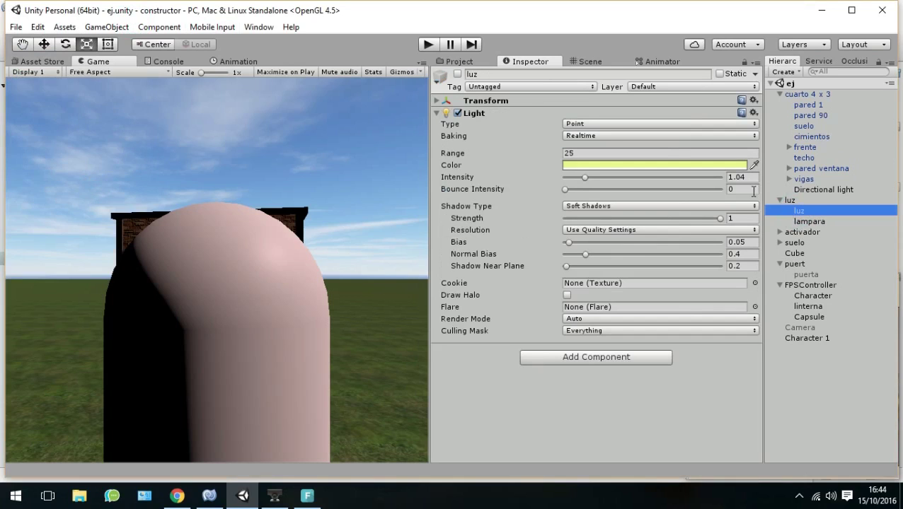
- Restore the Scene view and frame the luz light in it
left_click_drag(587, 63, 166, 66)
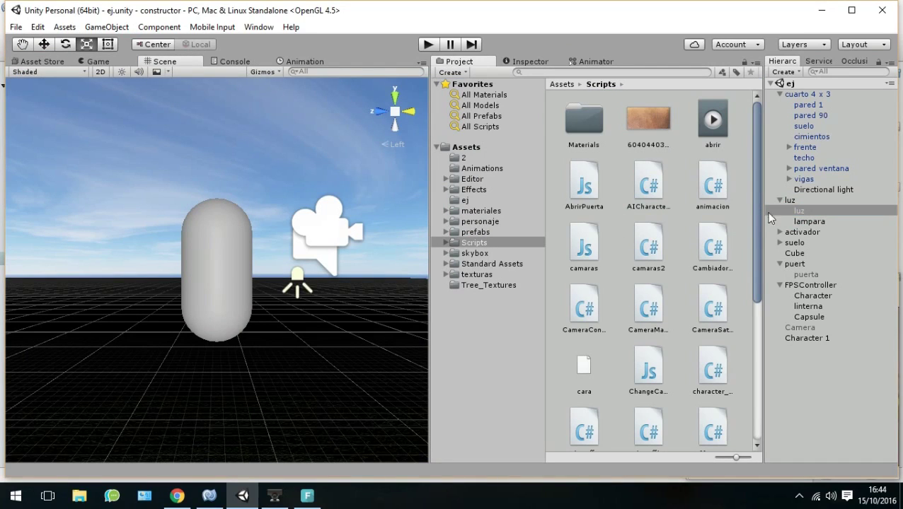
double_click(796, 212)
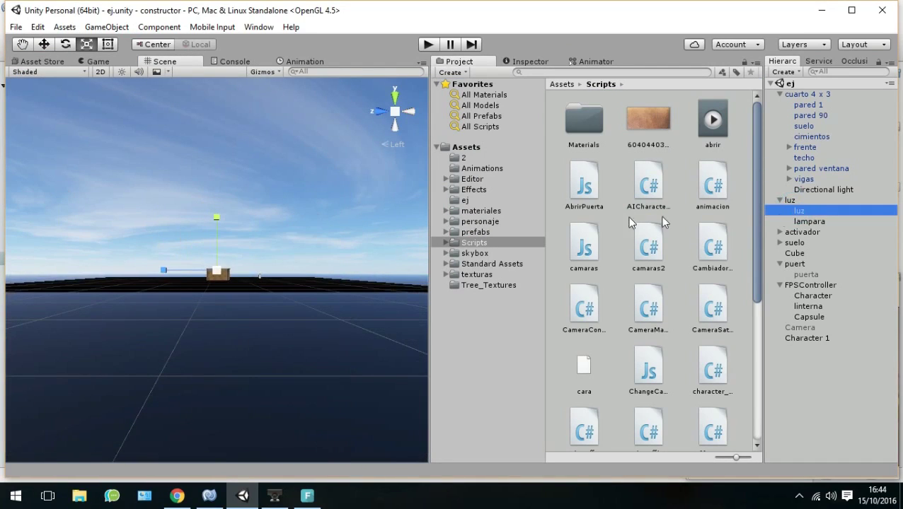
scroll(211, 288, "up", 5)
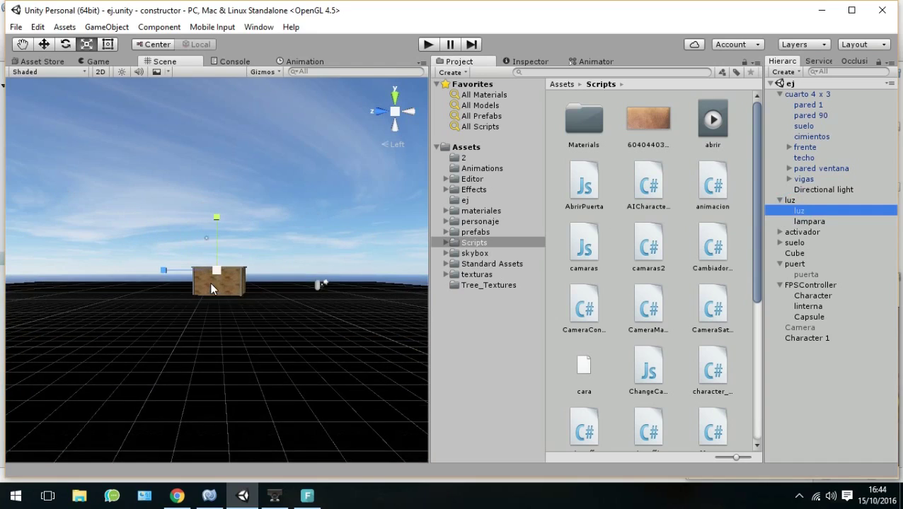
scroll(210, 281, "up", 2)
scroll(210, 282, "up", 2)
scroll(210, 282, "up", 3)
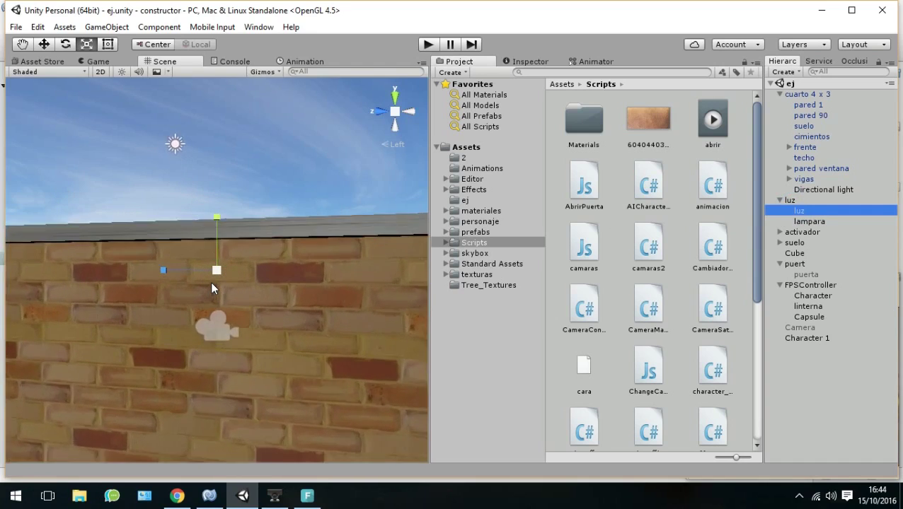
scroll(211, 282, "up", 3)
scroll(210, 282, "up", 3)
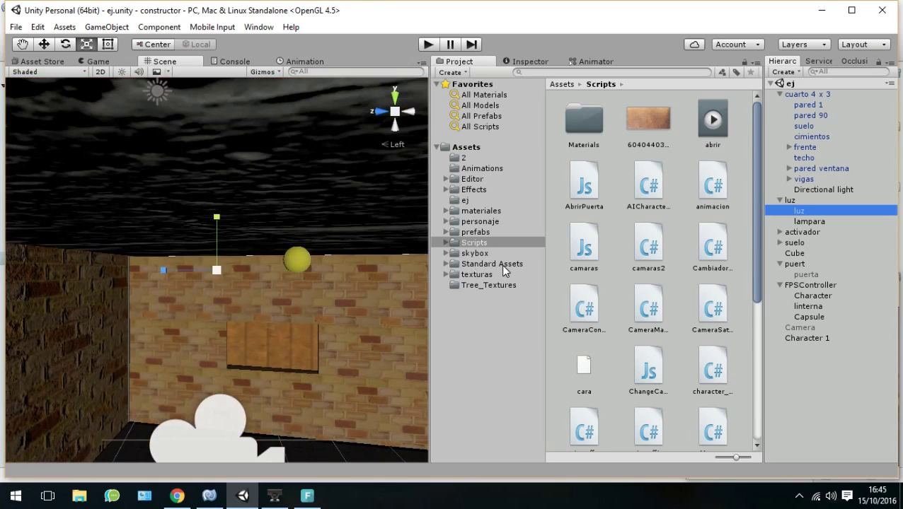
- Deactivate the luz light object, then select puert to view its Luzoff fields
left_click(522, 62)
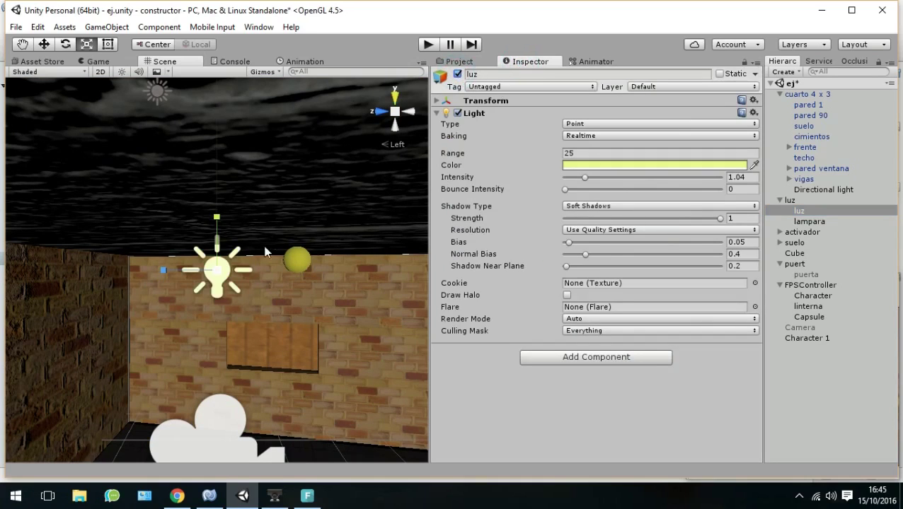
left_click(457, 75)
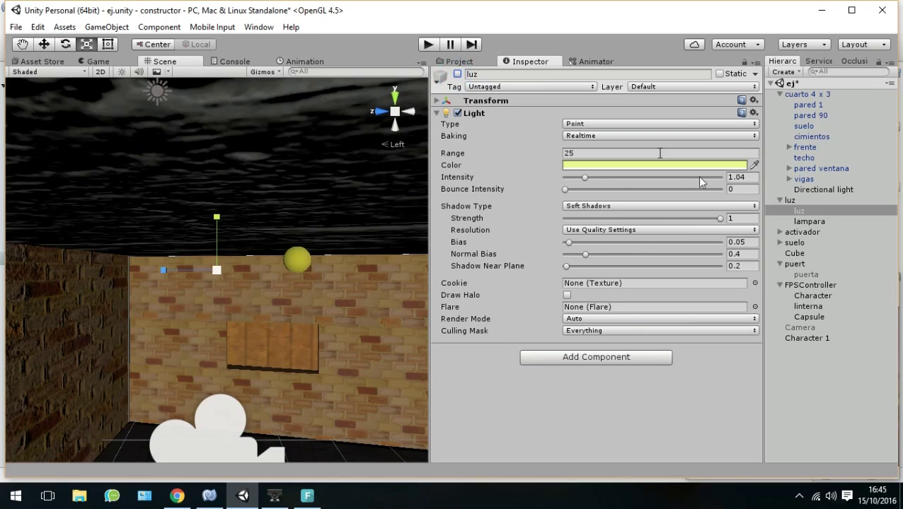
left_click(798, 264)
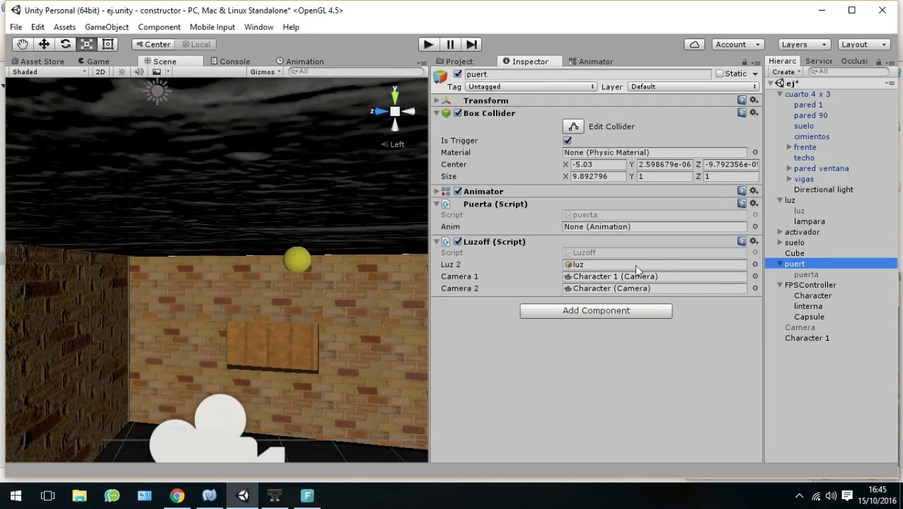
- Compare the Character and Character 1 camera settings, including Field of View 60
left_click(818, 295)
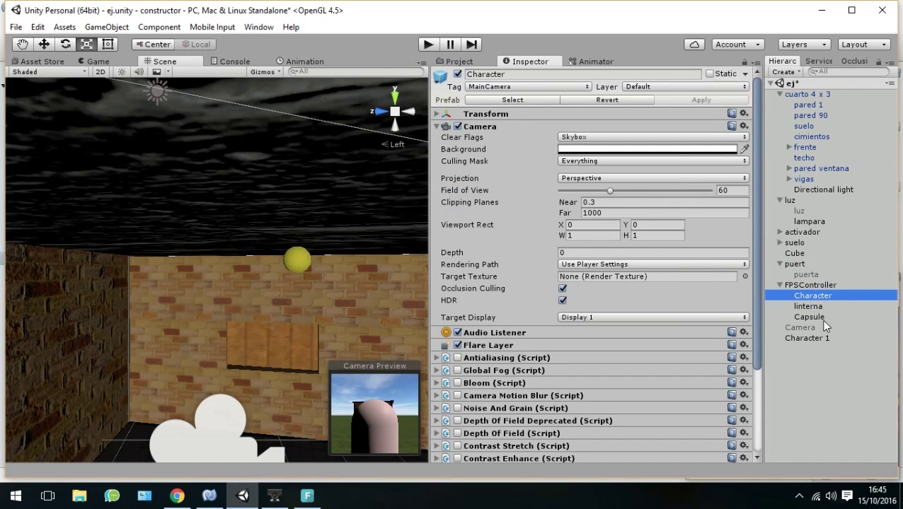
left_click(819, 339)
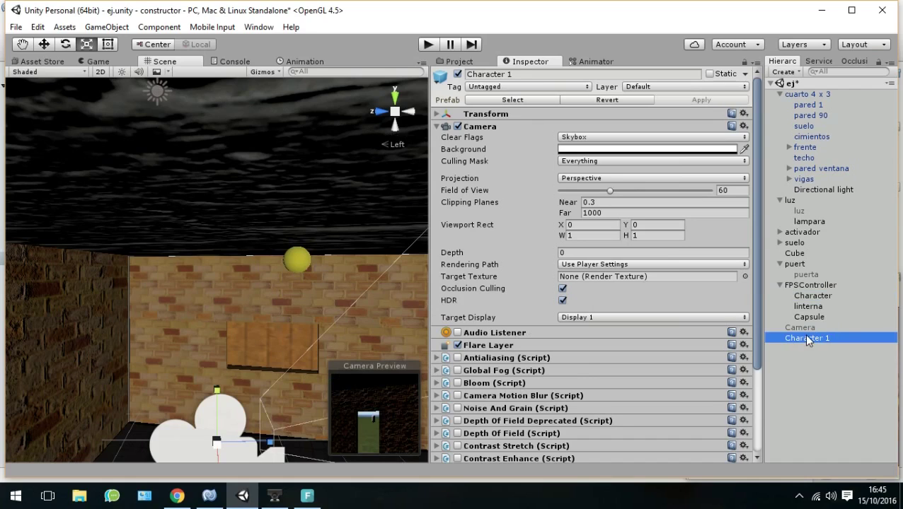
left_click(814, 295)
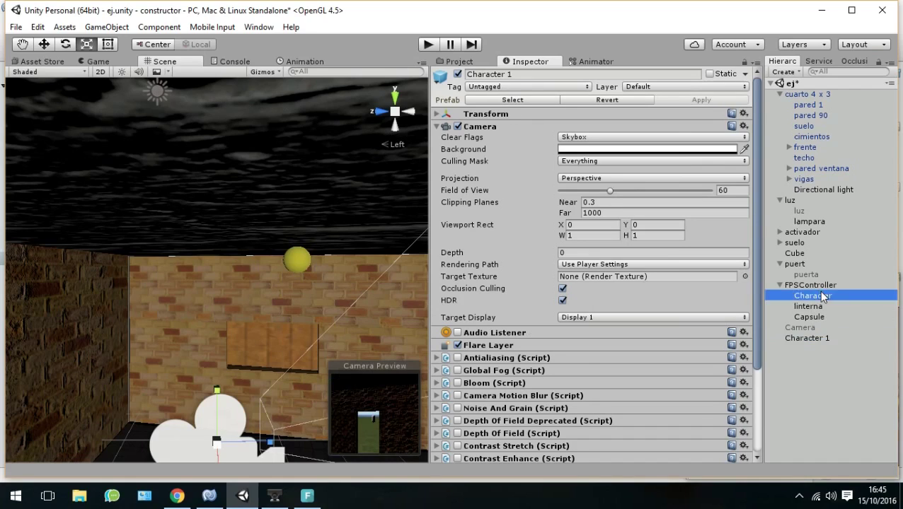
left_click(809, 338)
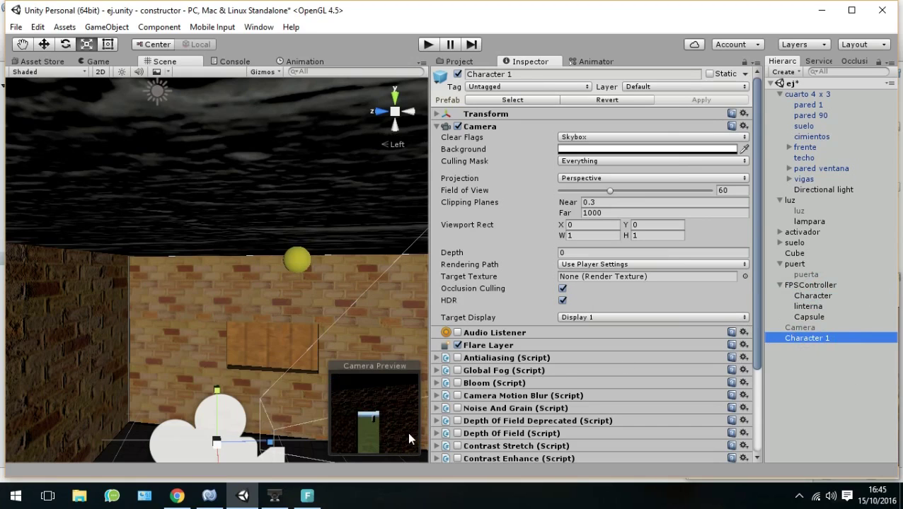
- Frame Character 1 in the Scene view and orbit to a perspective inside the brick room
double_click(820, 338)
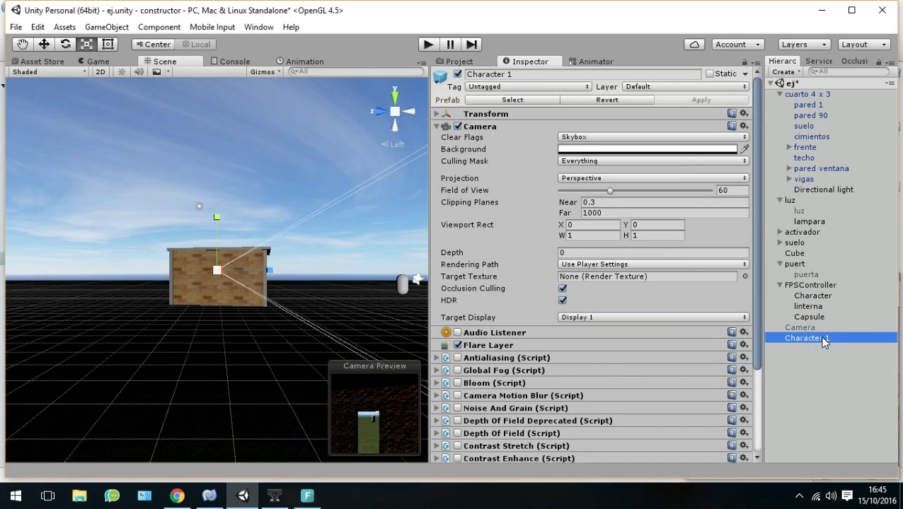
scroll(225, 276, "up", 10)
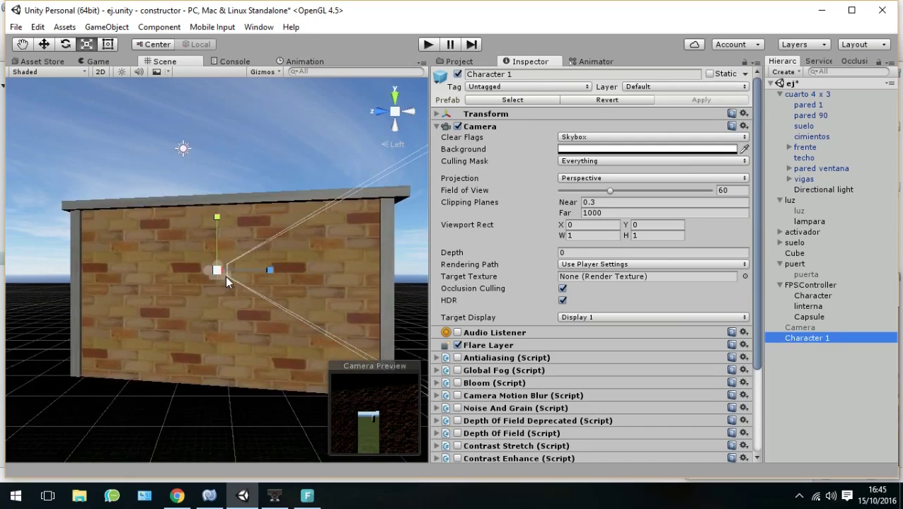
scroll(225, 276, "down", 3)
scroll(225, 276, "down", 4)
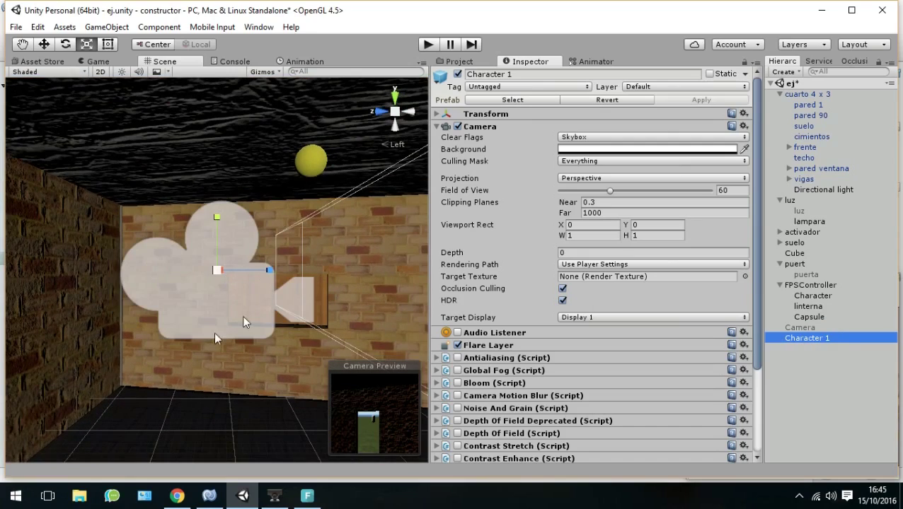
left_click_drag(243, 322, 466, 328, "alt")
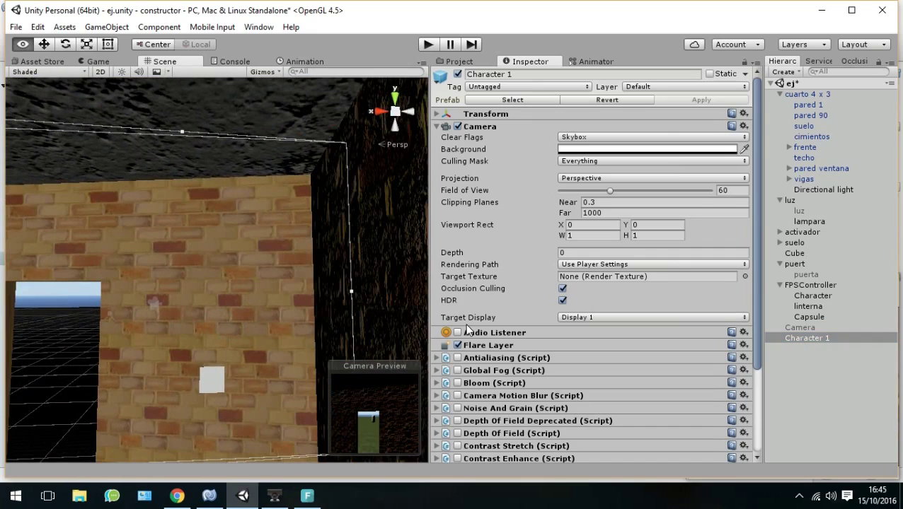
left_click_drag(269, 357, 272, 357)
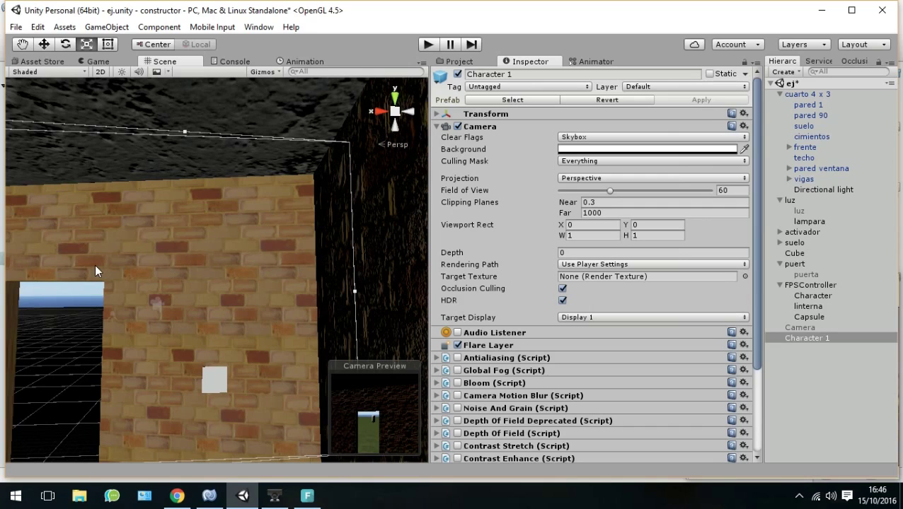
left_click(177, 496)
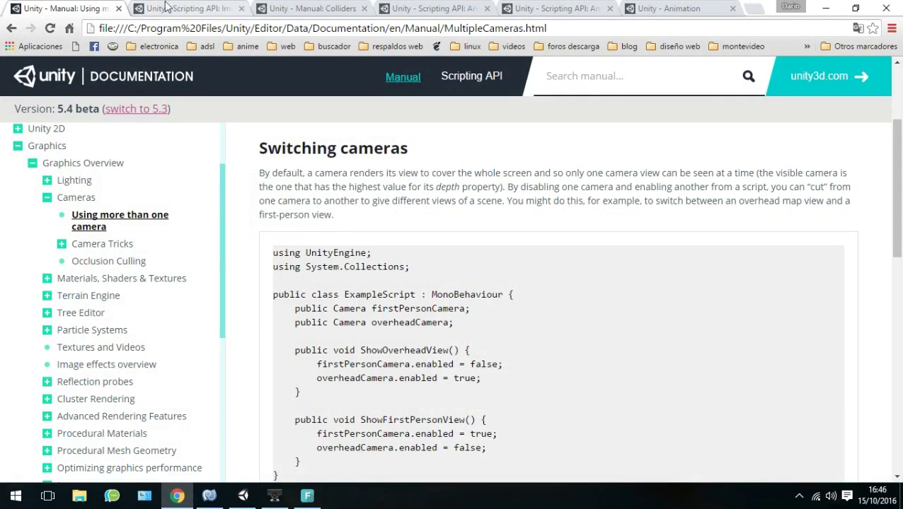
scroll(259, 186, "up", 3)
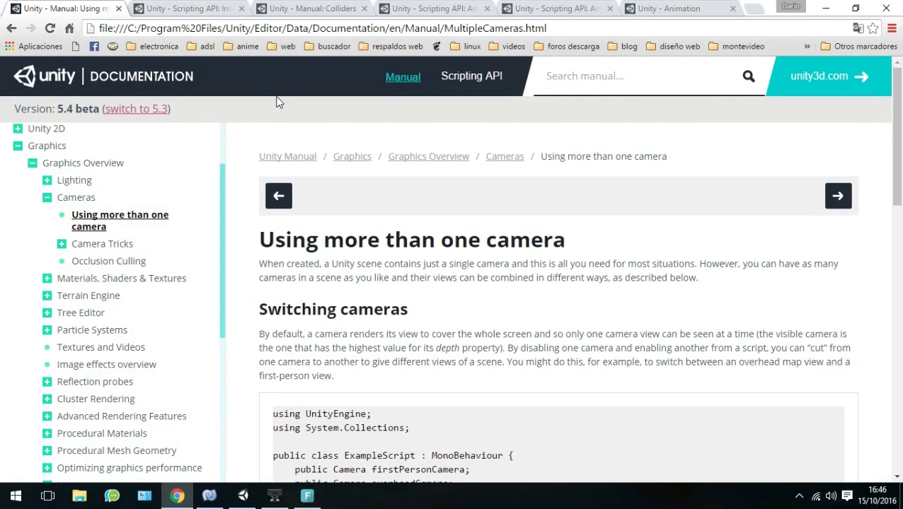
scroll(278, 103, "down", 5)
scroll(277, 103, "up", 5)
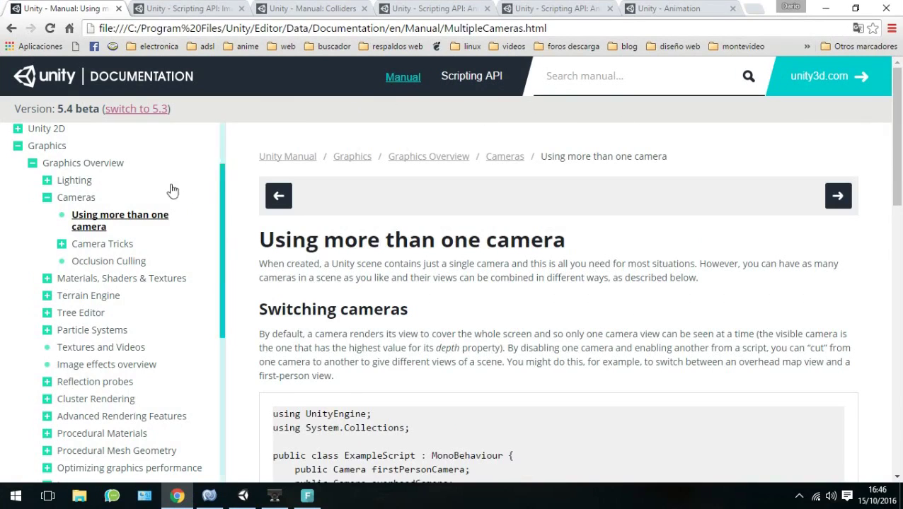
scroll(167, 189, "up", 2)
left_click(138, 28)
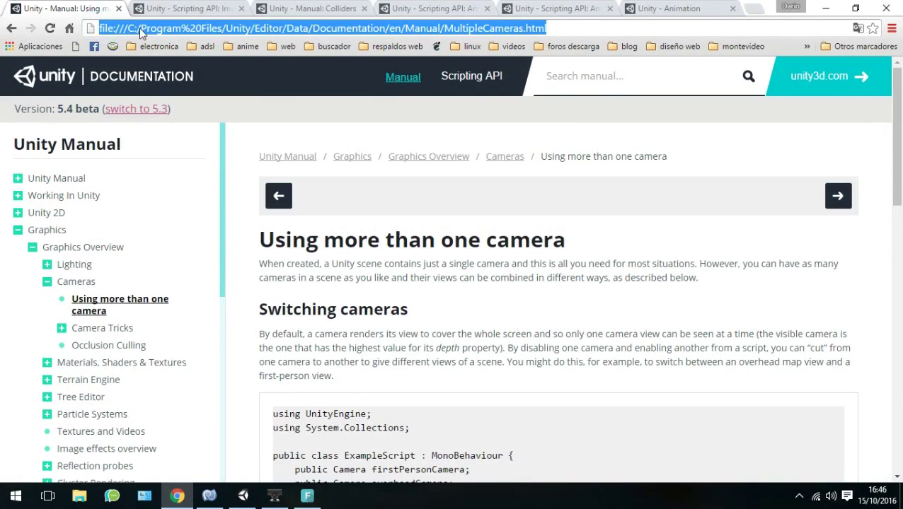
left_click(138, 28)
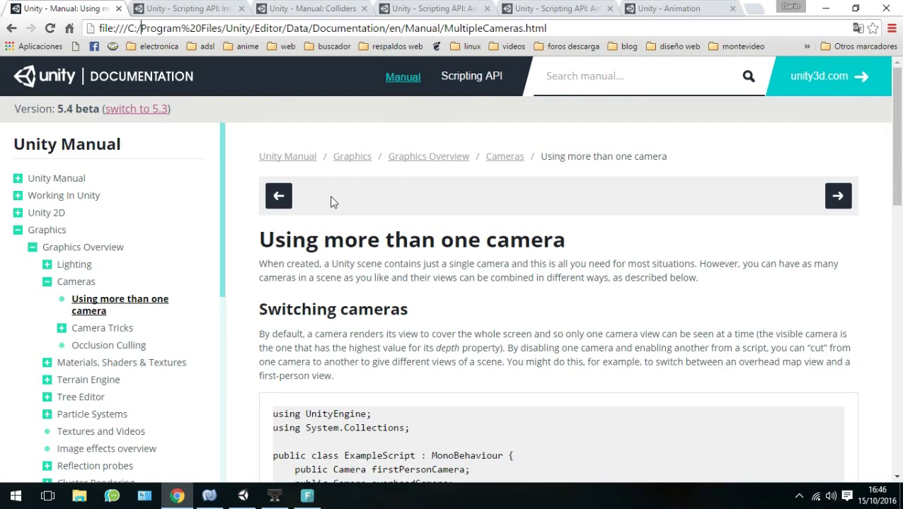
scroll(393, 154, "down", 3)
scroll(395, 153, "up", 3)
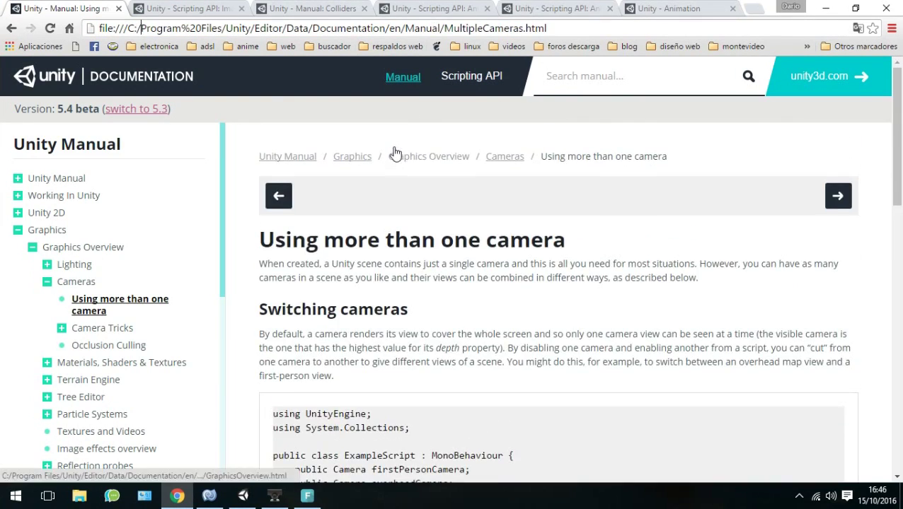
left_click(386, 30)
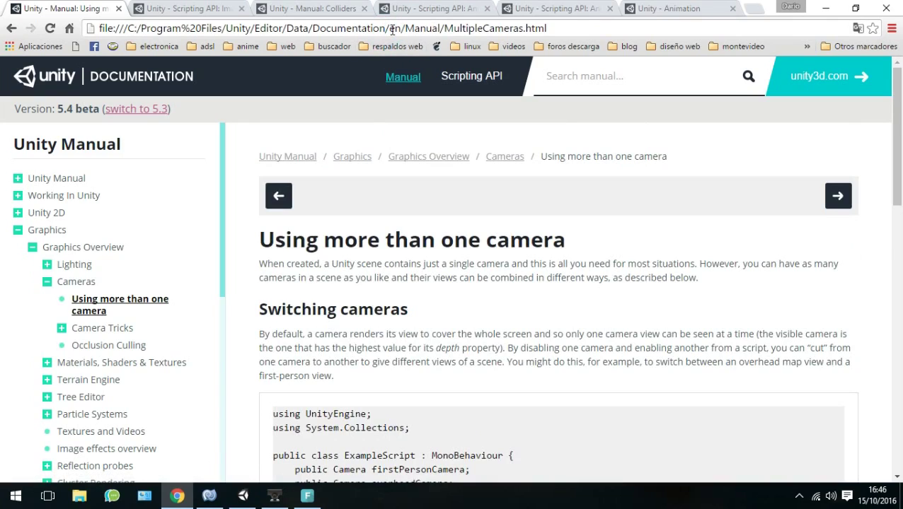
double_click(393, 28)
left_click(395, 29)
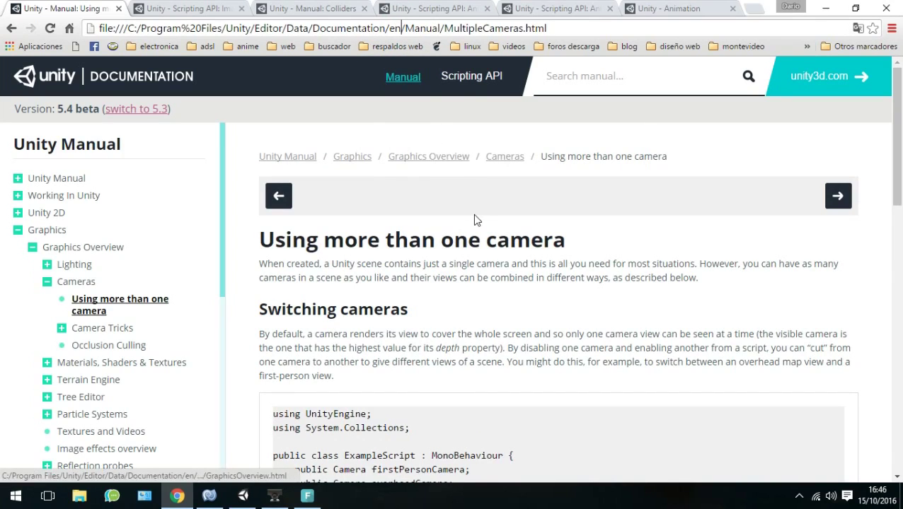
left_click(206, 8)
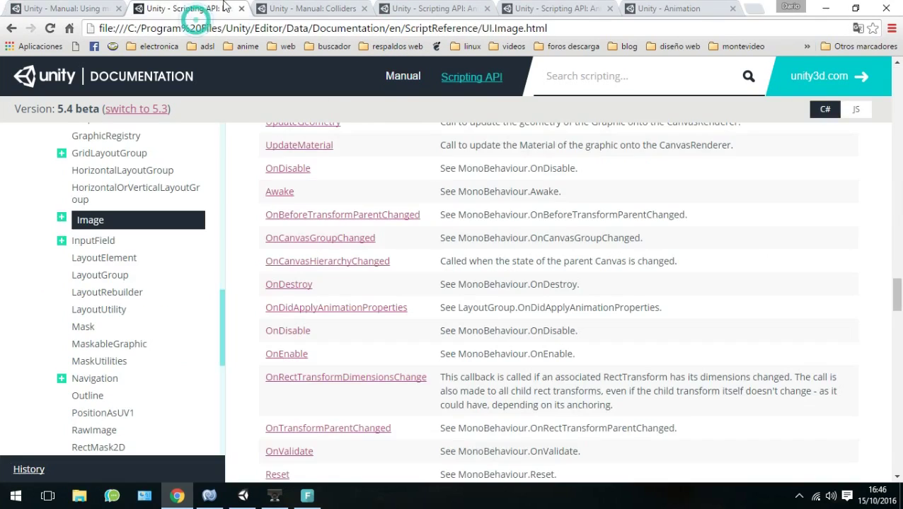
left_click(297, 8)
left_click(418, 9)
left_click(515, 7)
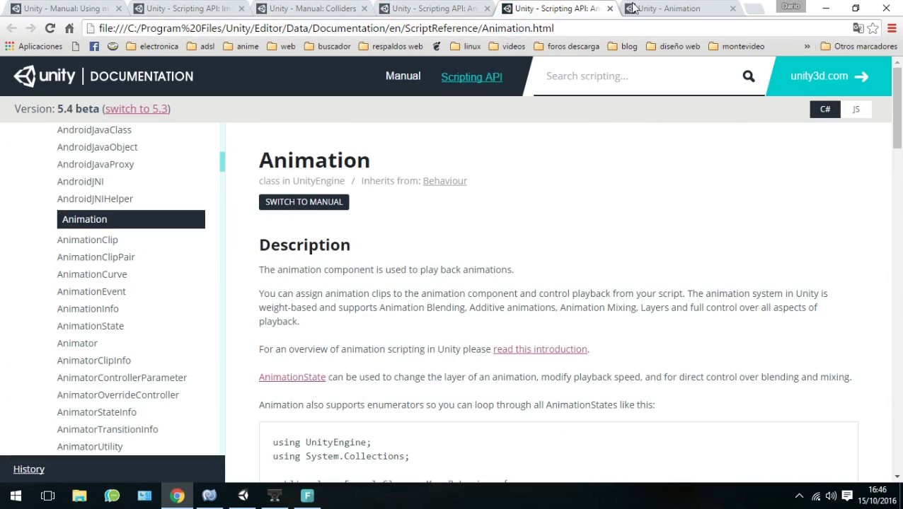
left_click(665, 9)
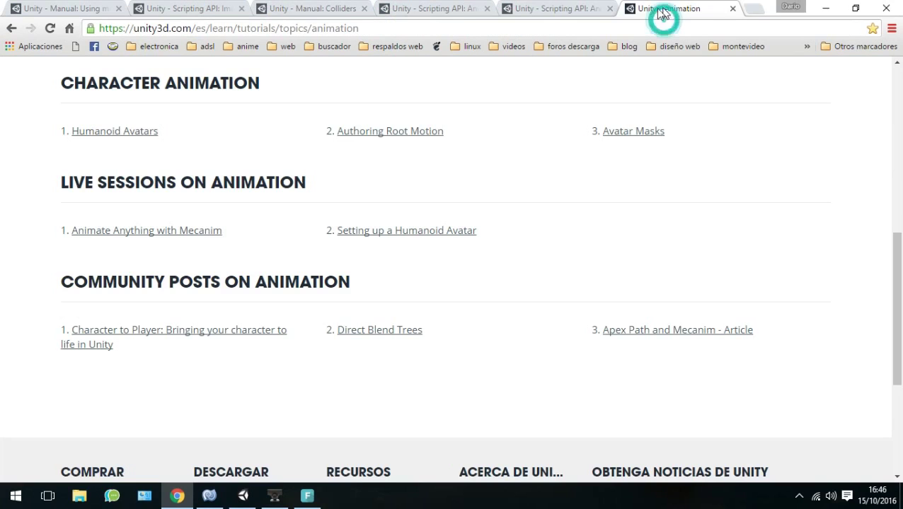
left_click(91, 10)
scroll(495, 283, "down", 3)
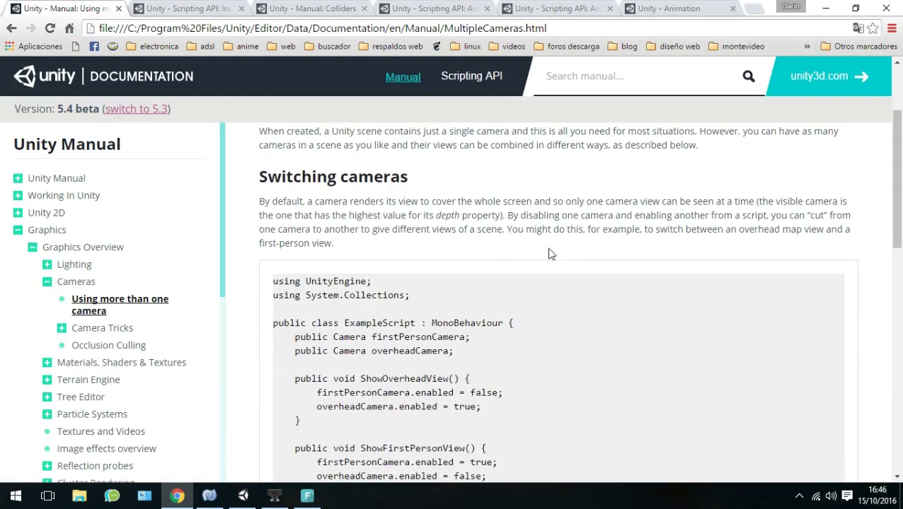
scroll(425, 339, "down", 5)
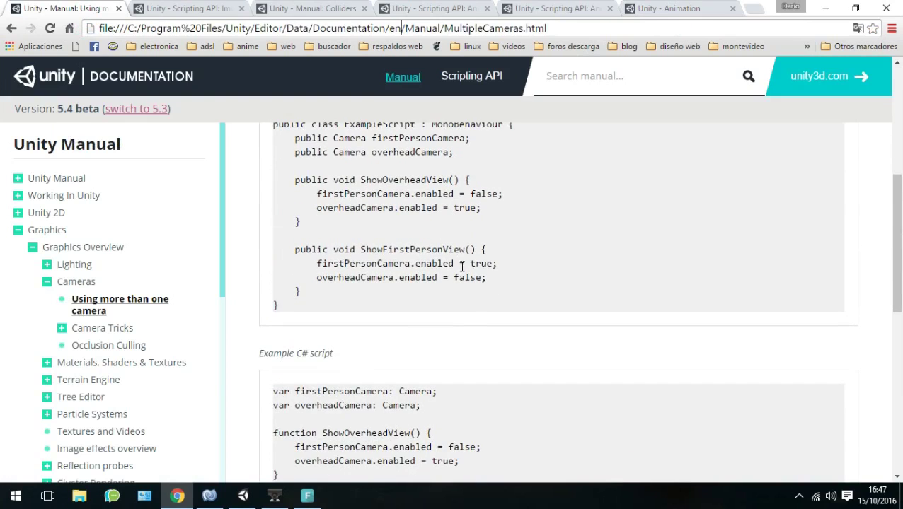
scroll(461, 266, "up", 3)
left_click(825, 8)
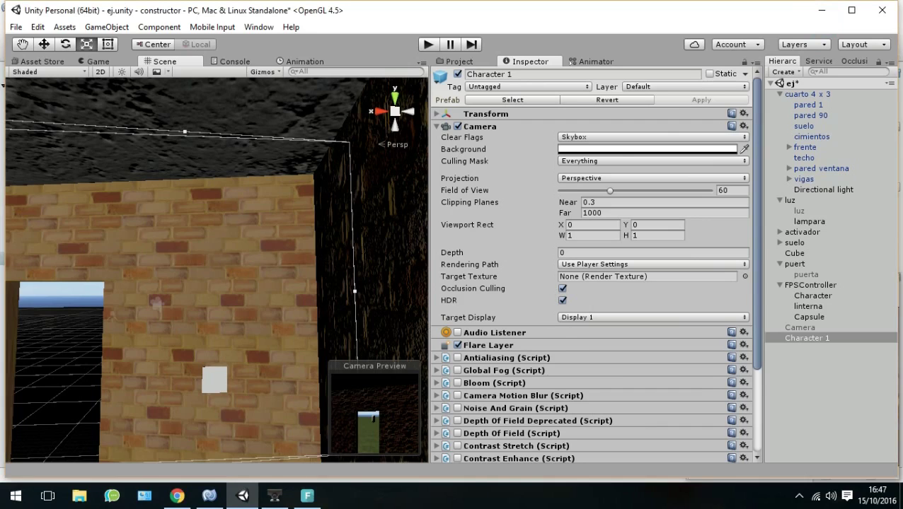
- Select the puert door, orbit to the doorway, and enter Edit Collider mode on its Box Collider
mouse_move(209, 495)
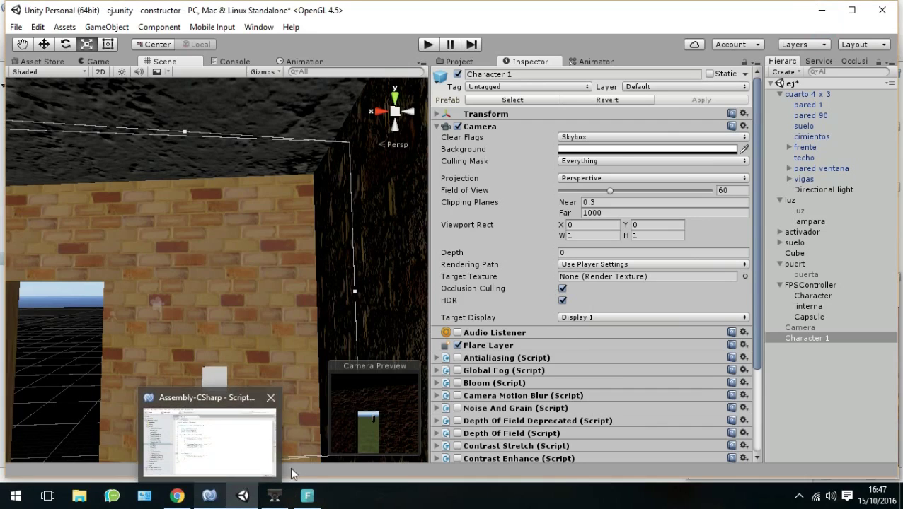
left_click(213, 438)
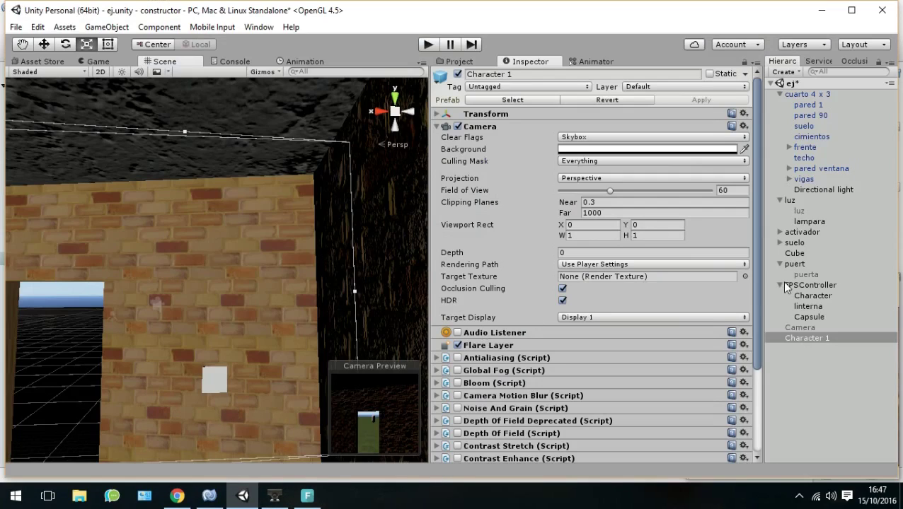
left_click(794, 264)
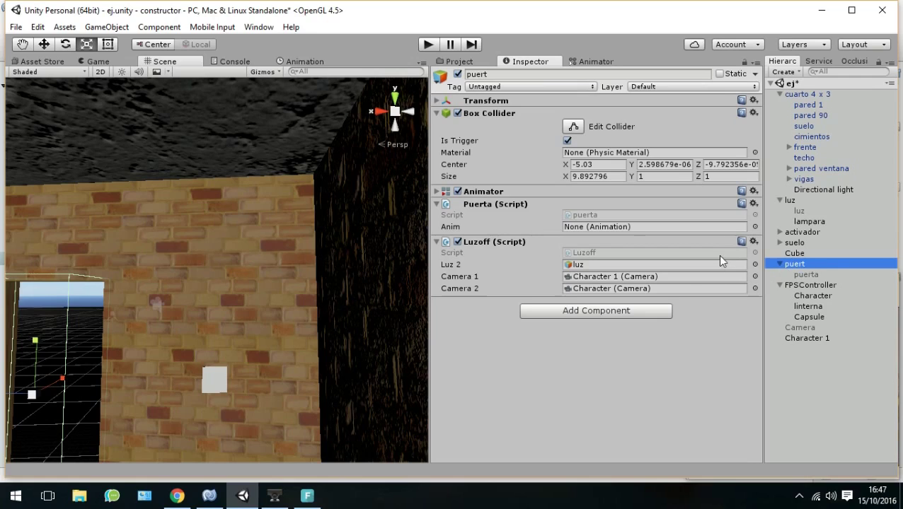
scroll(351, 333, "down", 1)
left_click_drag(257, 361, 189, 362, "alt")
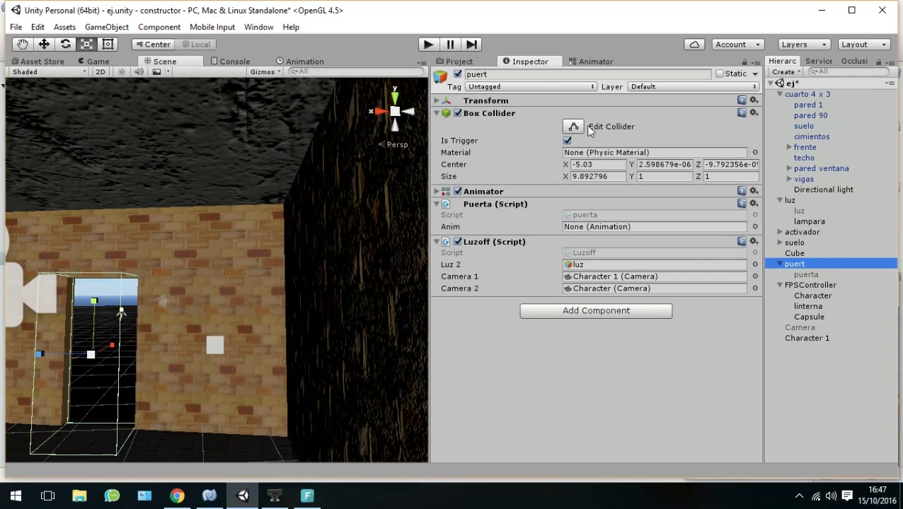
left_click(578, 127)
- Exit Edit Collider mode on puert's 9.892796 × 1 × 1 trigger Box Collider
left_click(577, 127)
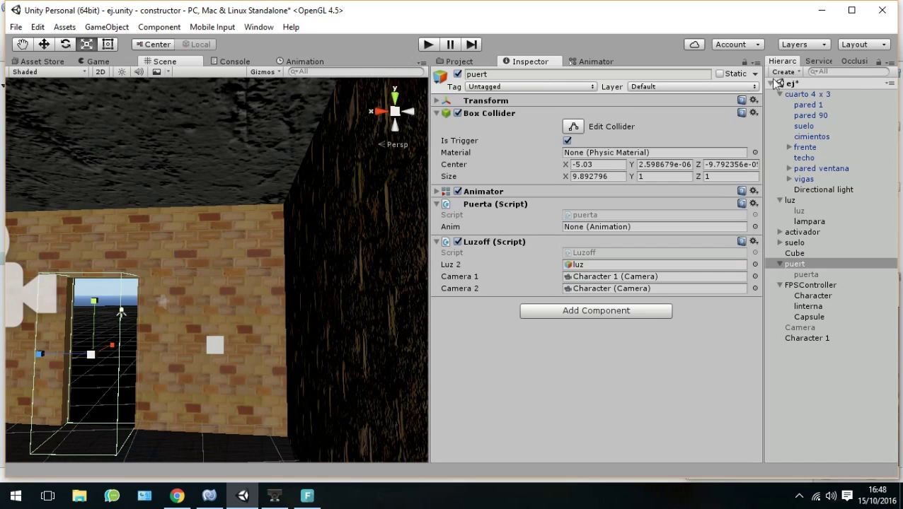
- Expand suelo to reveal its four Pared walls and select the first Pared
scroll(341, 171, "up", 3)
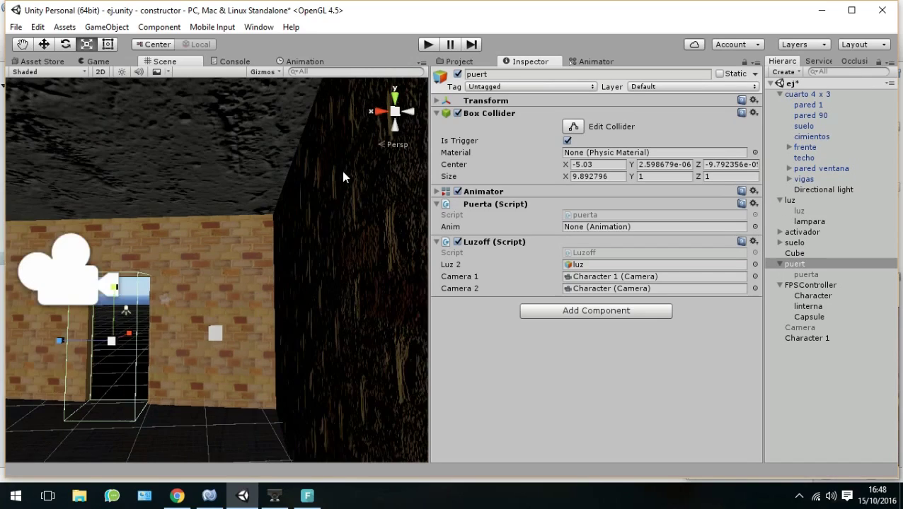
scroll(296, 222, "up", 5)
scroll(296, 229, "down", 3)
scroll(295, 228, "down", 3)
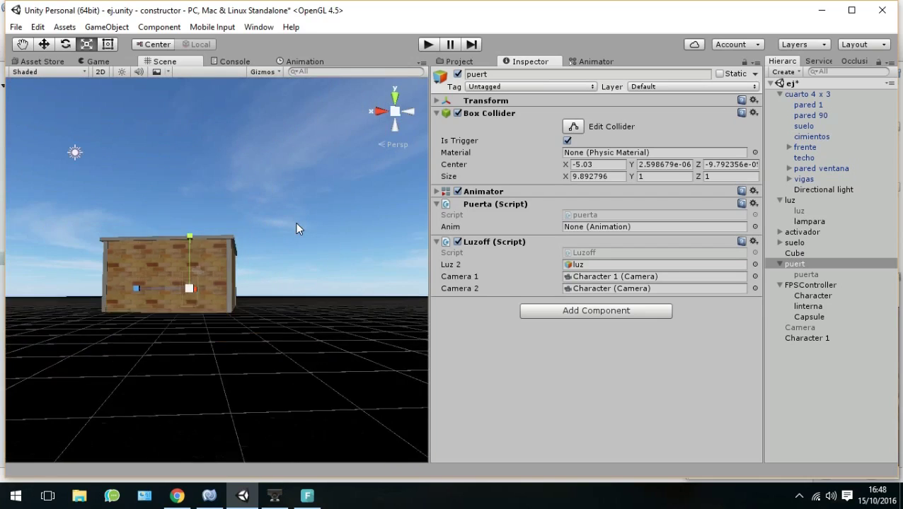
scroll(296, 229, "down", 2)
scroll(295, 229, "down", 2)
scroll(296, 228, "down", 1)
scroll(296, 229, "up", 3)
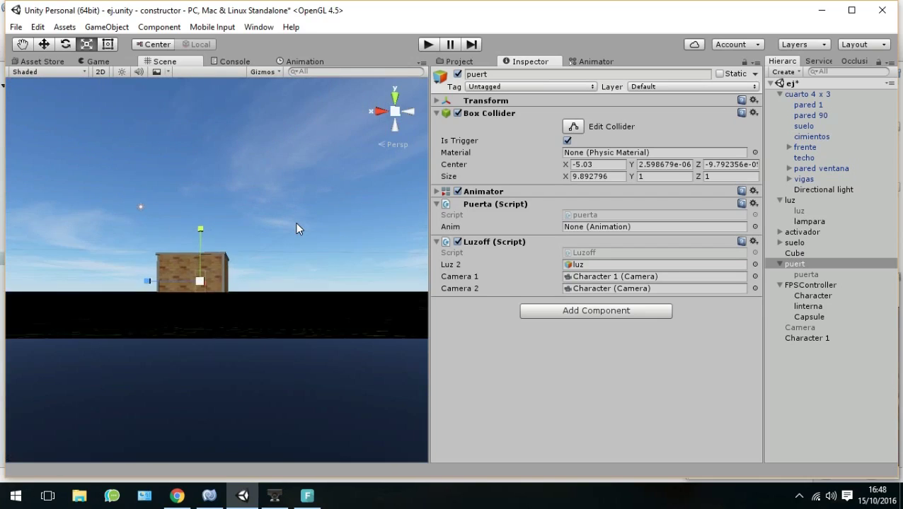
scroll(296, 229, "up", 3)
scroll(296, 229, "up", 1)
scroll(297, 224, "up", 1)
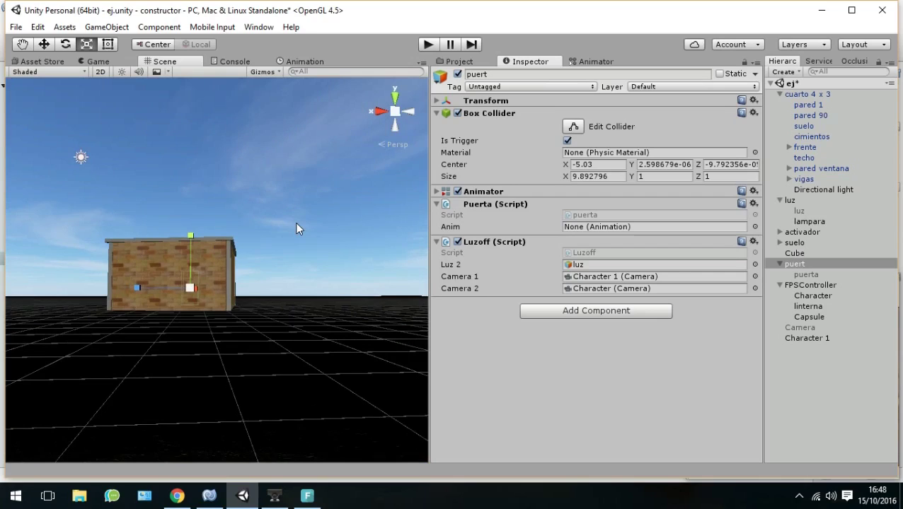
scroll(296, 229, "up", 1)
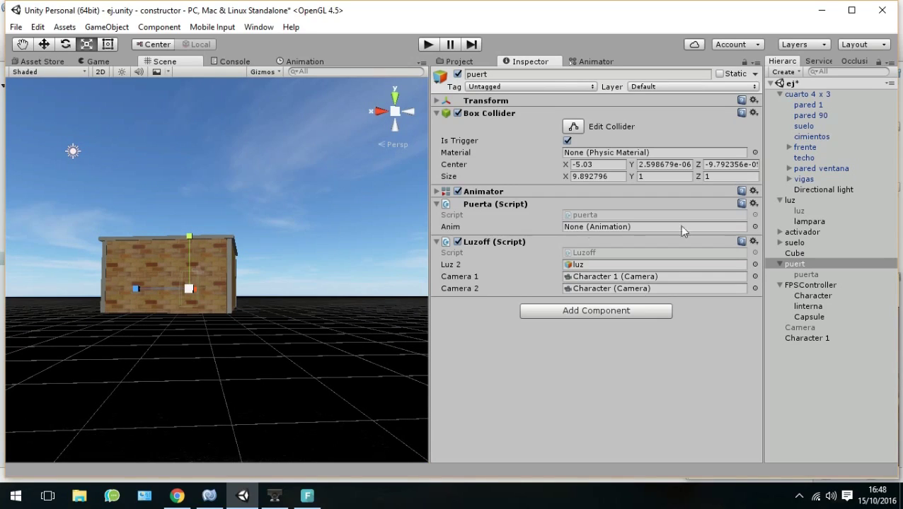
left_click(780, 243)
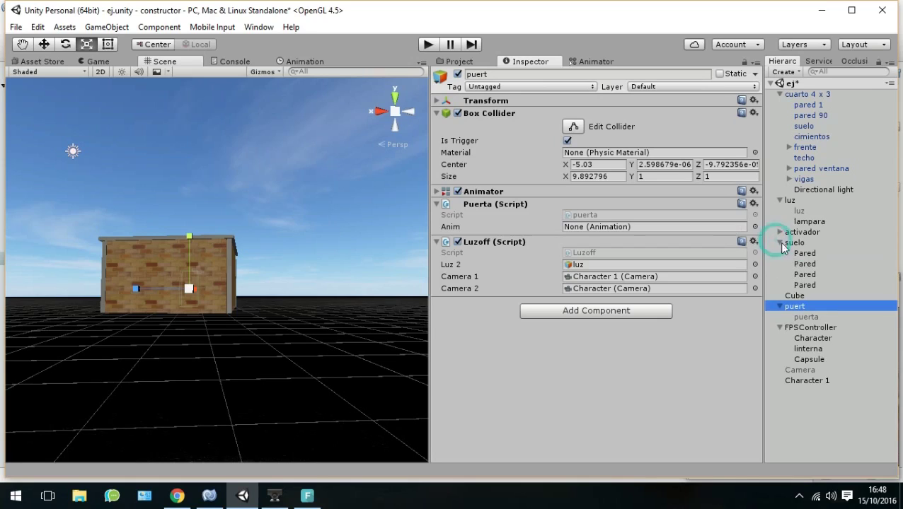
left_click(785, 243)
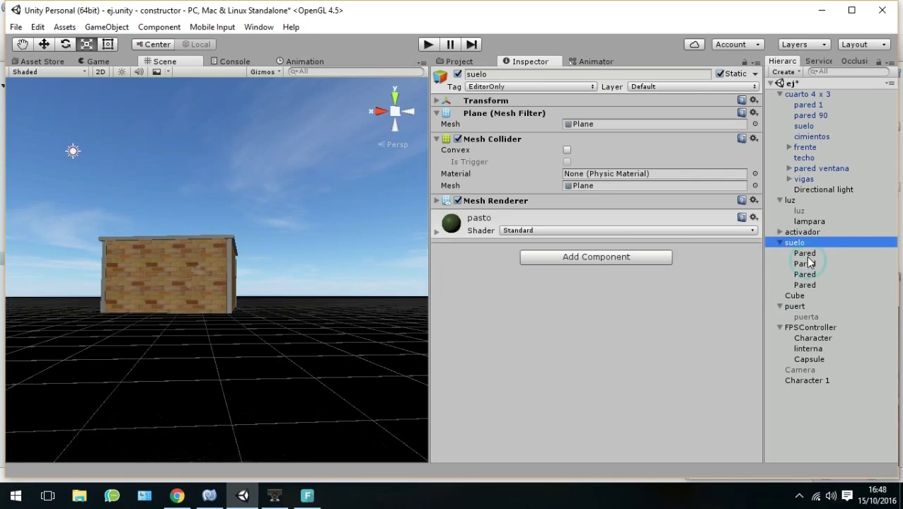
left_click(808, 258)
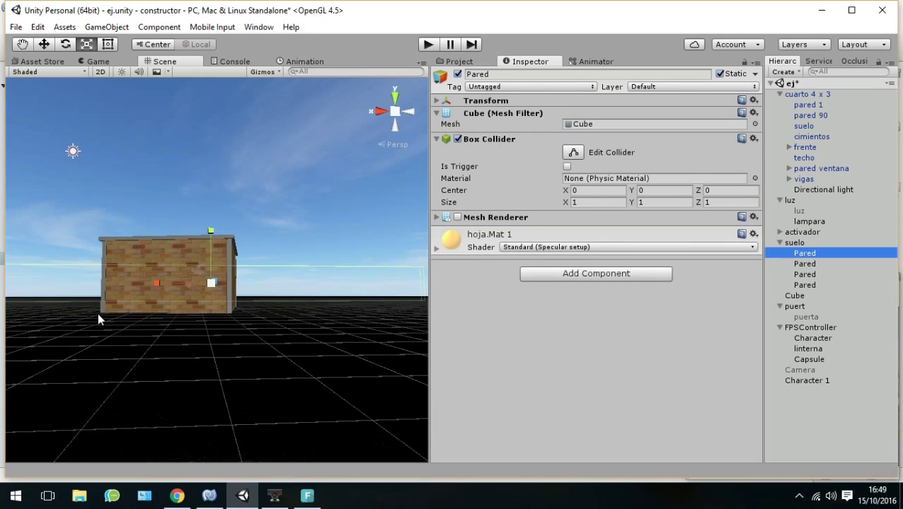
- Review the first Pared's 1 × 1 × 1 Box Collider and hoja.Mat 1 material, briefly checking suelo
scroll(160, 320, "down", 5)
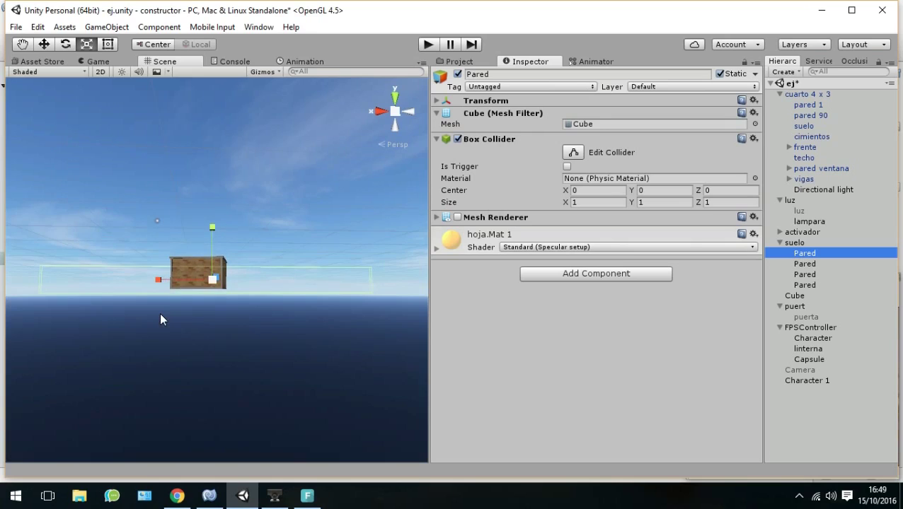
scroll(161, 320, "up", 3)
scroll(161, 320, "down", 2)
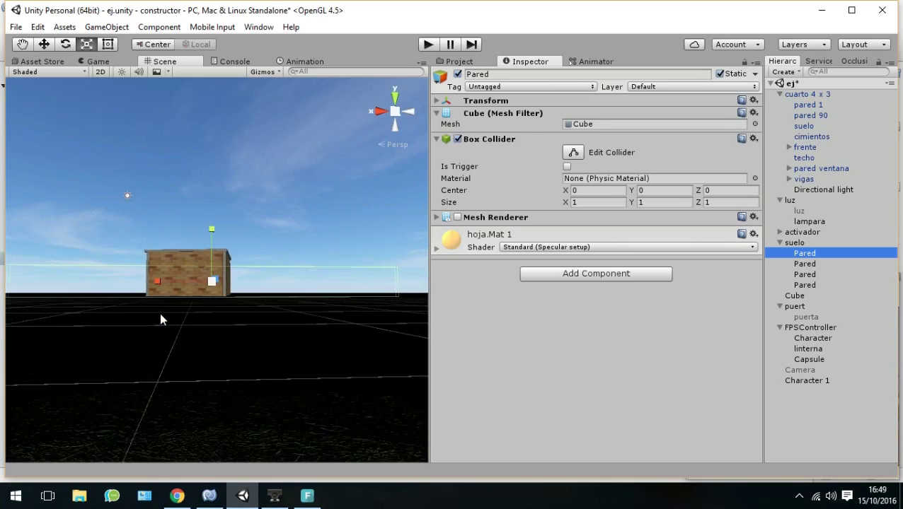
scroll(161, 320, "down", 2)
scroll(160, 320, "down", 2)
scroll(161, 320, "up", 1)
scroll(161, 320, "down", 1)
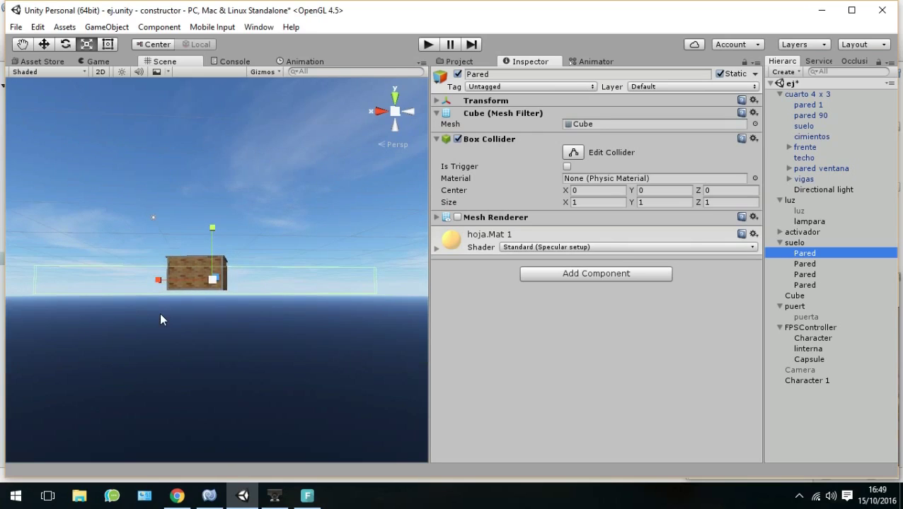
left_click(793, 245)
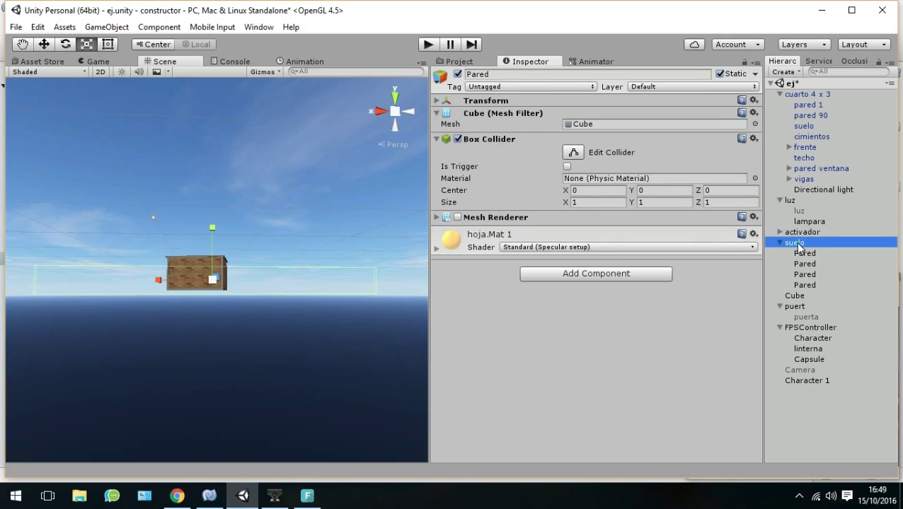
scroll(195, 317, "up", 2)
scroll(195, 316, "up", 2)
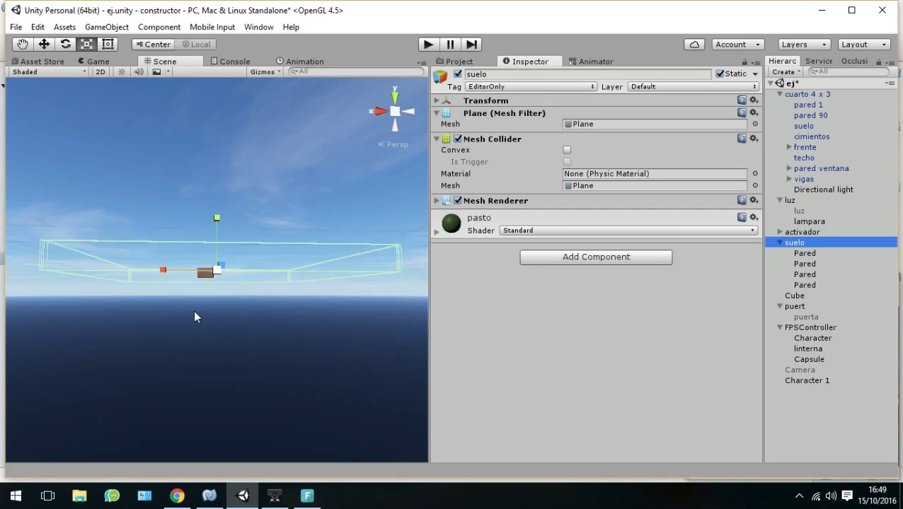
scroll(195, 316, "up", 2)
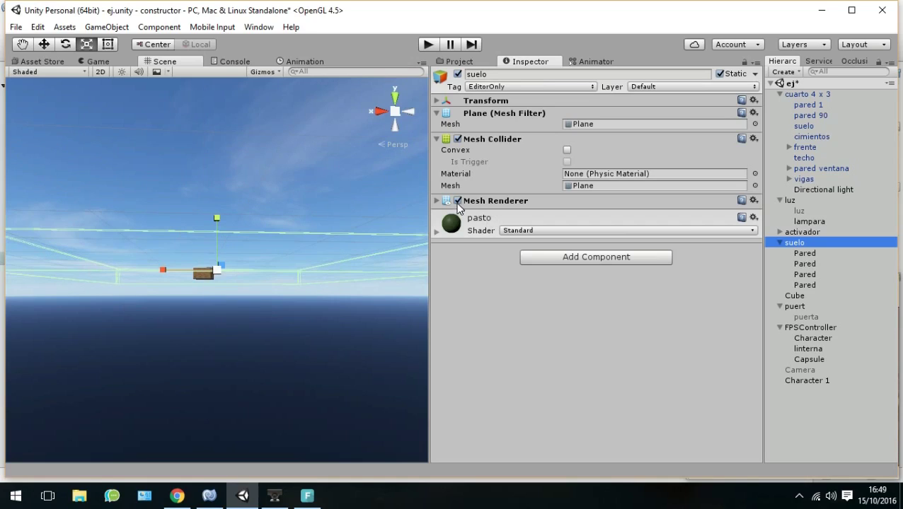
left_click(800, 255)
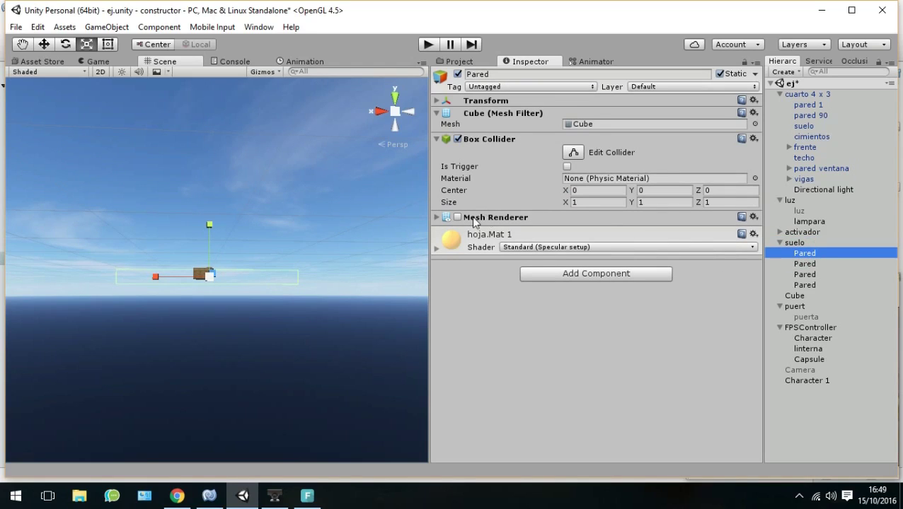
- Switch the Pared wall's Mesh Renderer on, then back off to keep it hidden
left_click(458, 218)
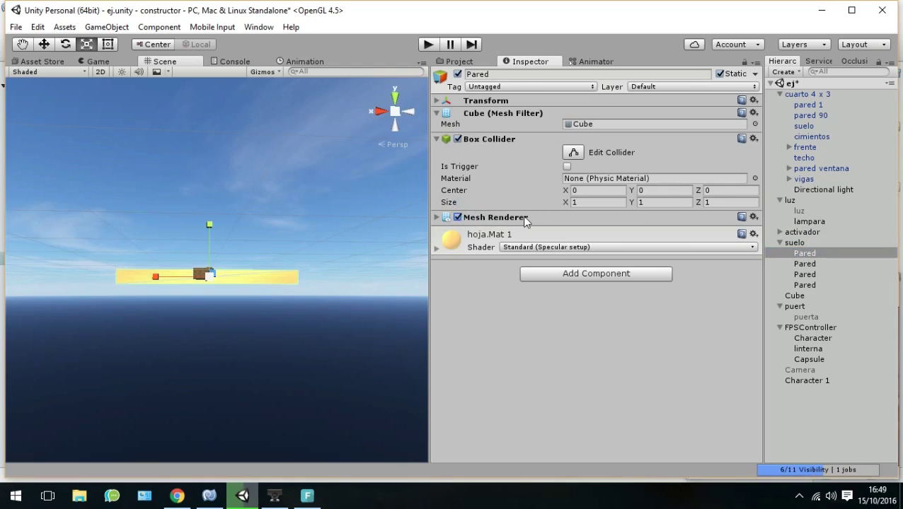
left_click(457, 217)
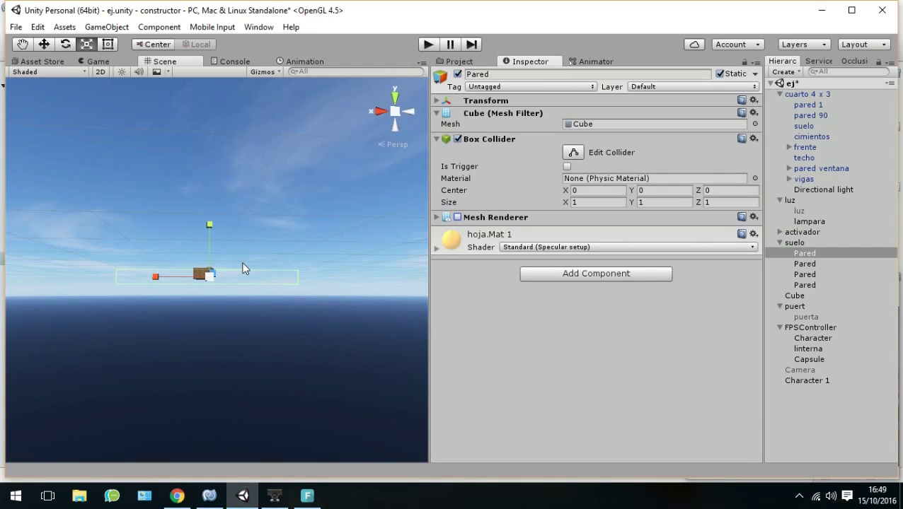
scroll(243, 268, "up", 1)
scroll(242, 268, "up", 2)
scroll(243, 268, "up", 2)
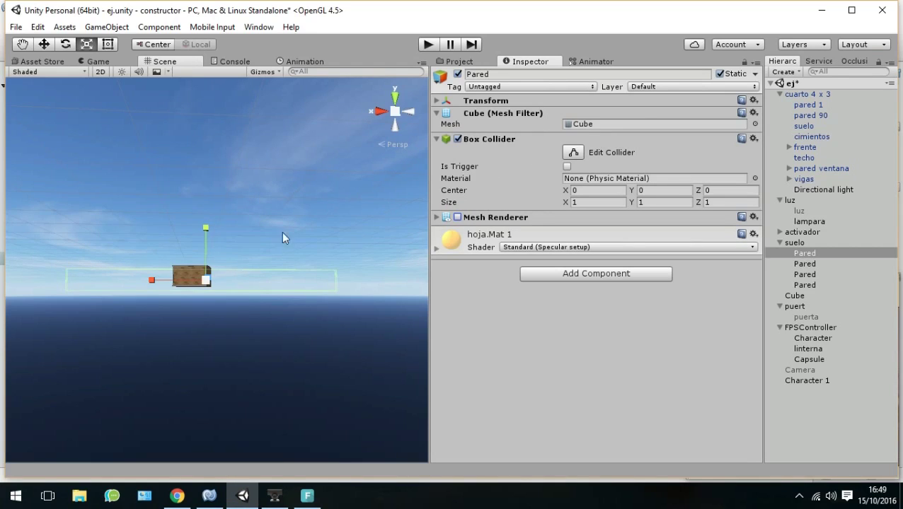
scroll(209, 250, "up", 2)
scroll(209, 251, "up", 1)
scroll(209, 250, "up", 3)
scroll(210, 249, "up", 2)
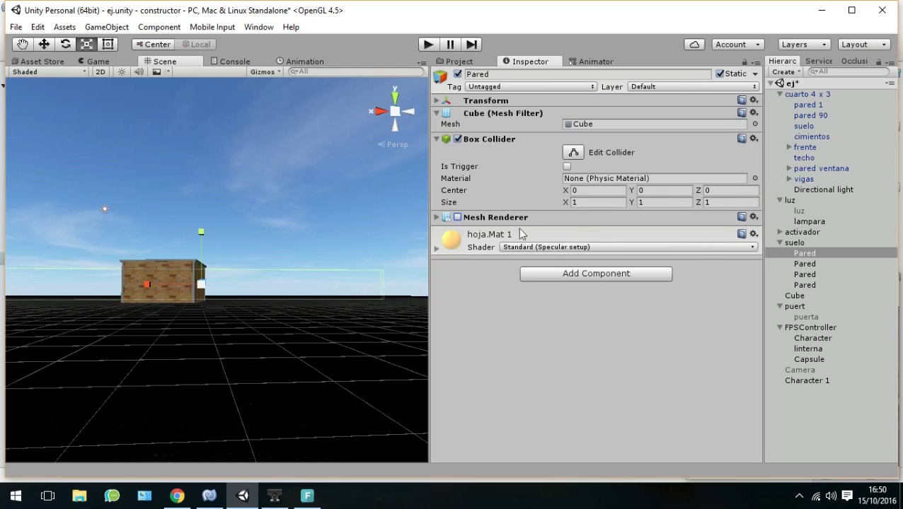
- Step through suelo, puert and Character, ending on the Player-tagged FPSController with height 1.8
left_click(796, 244)
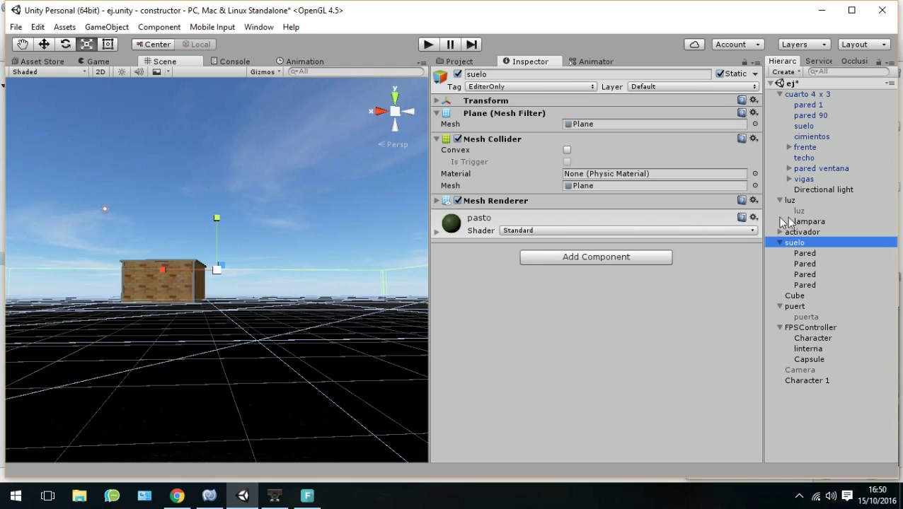
left_click(797, 306)
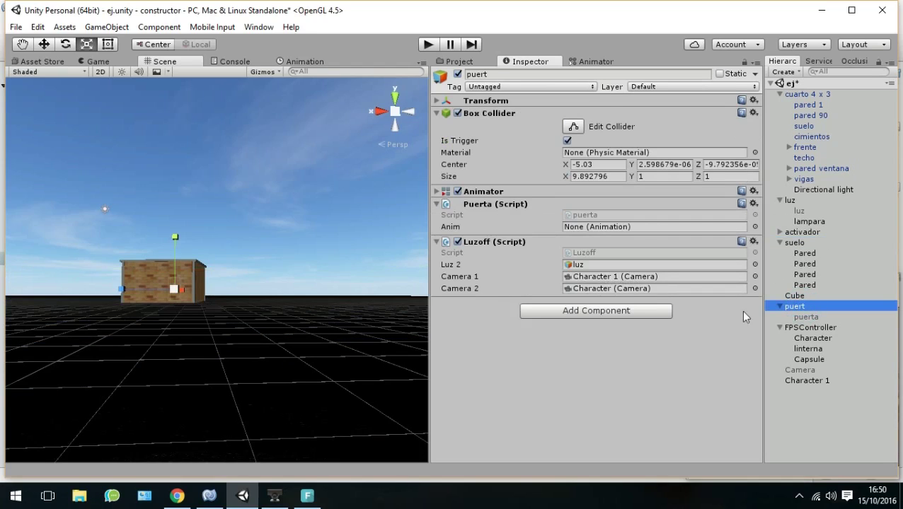
left_click(812, 338)
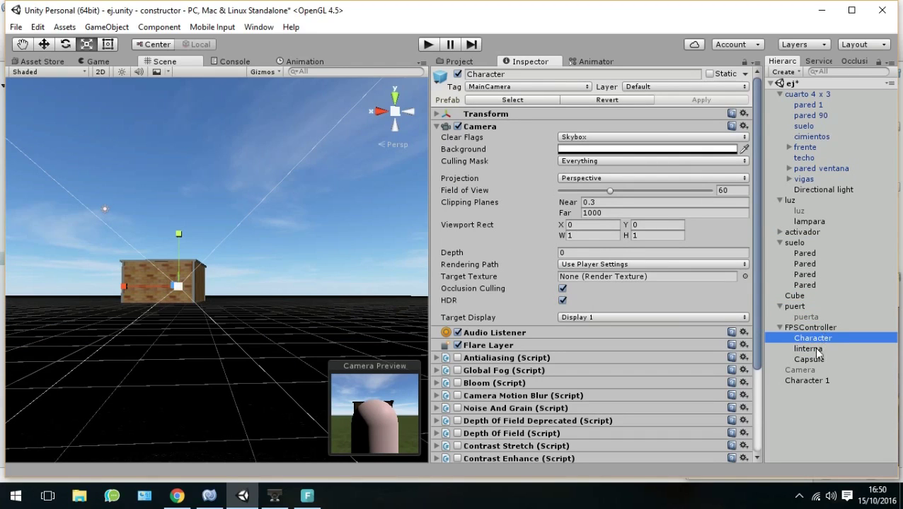
left_click(794, 307)
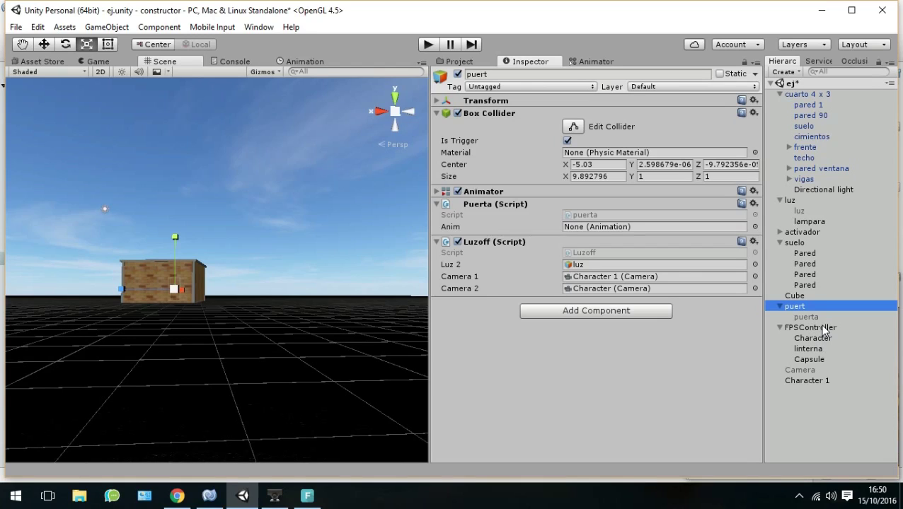
left_click(824, 328)
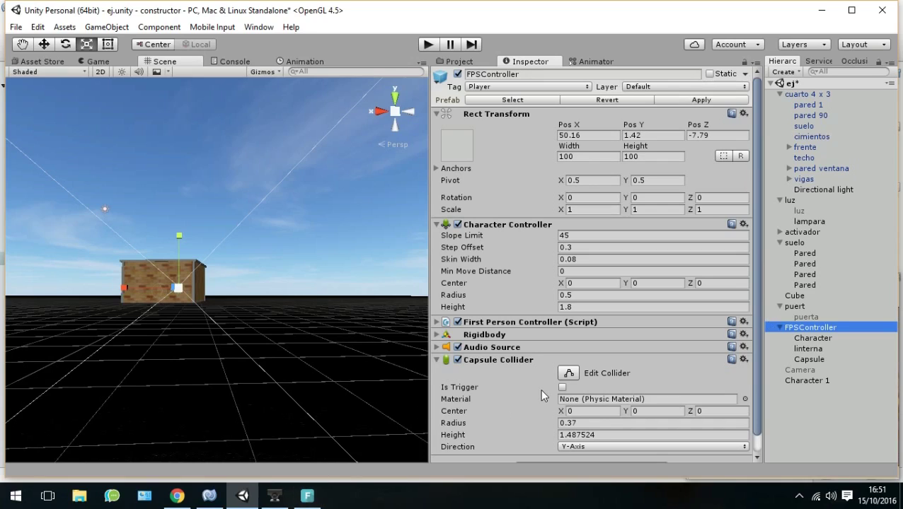
- Frame the puert door and its trigger box in the Scene view
scroll(317, 337, "up", 1)
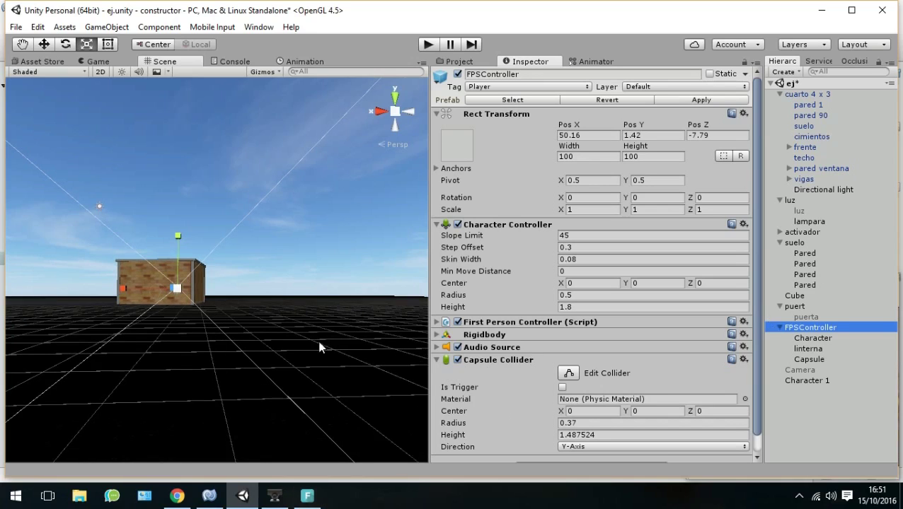
scroll(157, 317, "up", 3)
scroll(159, 317, "up", 2)
scroll(163, 317, "up", 2)
scroll(166, 317, "up", 2)
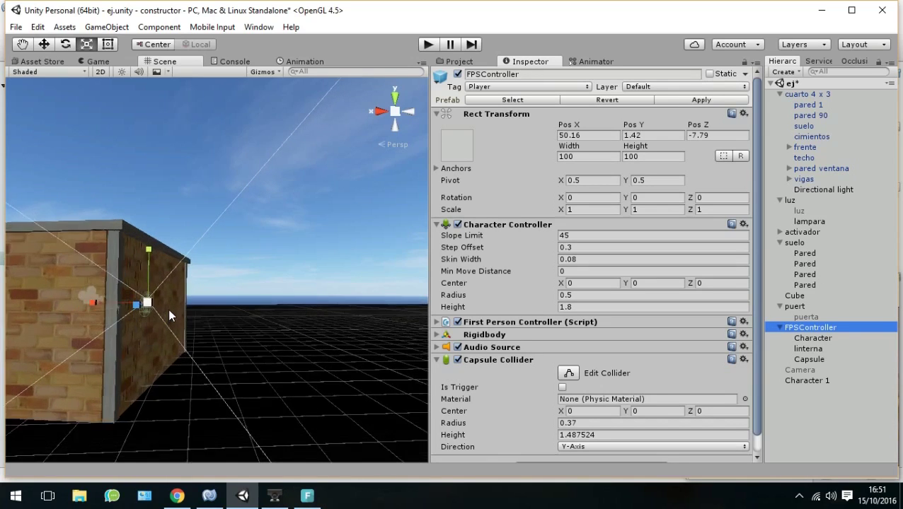
scroll(170, 316, "up", 2)
scroll(169, 316, "up", 2)
scroll(169, 316, "up", 1)
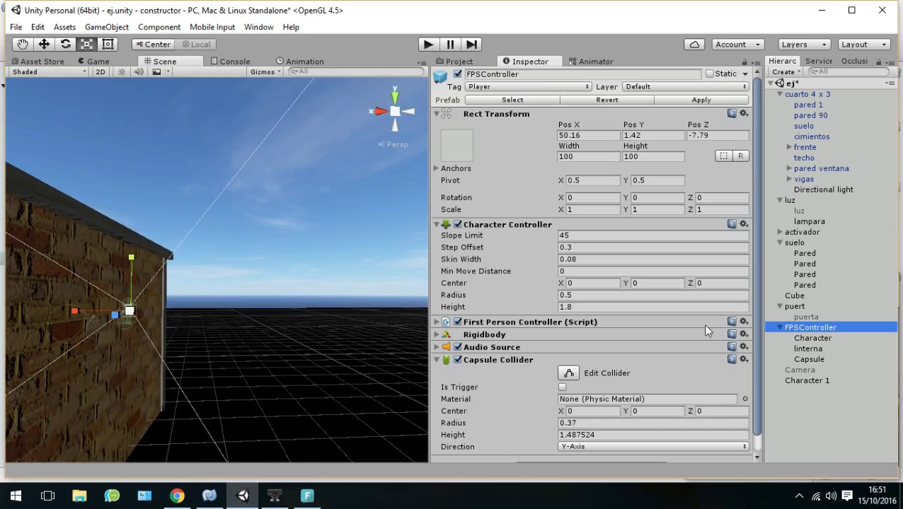
double_click(794, 306)
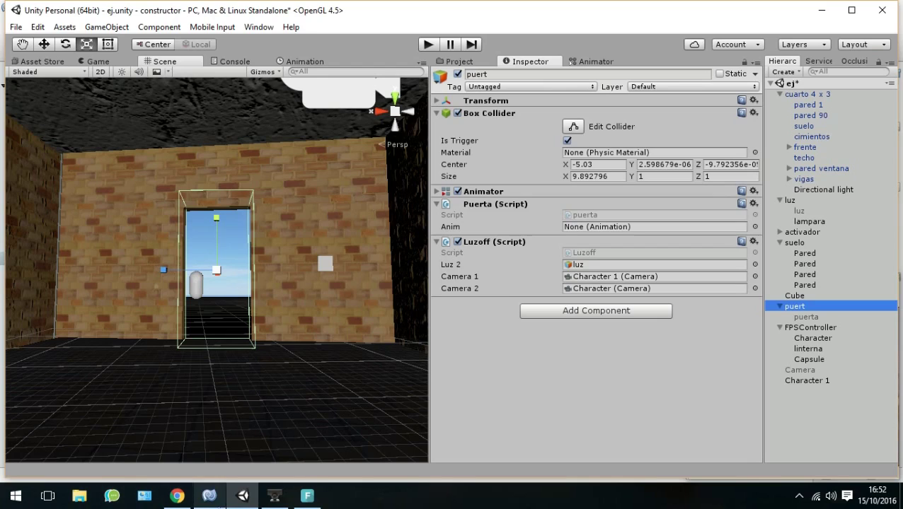
- Highlight the Collider parameter and line 12's Player tag check in Luzoff.cs, then return to Unity
left_click(210, 495)
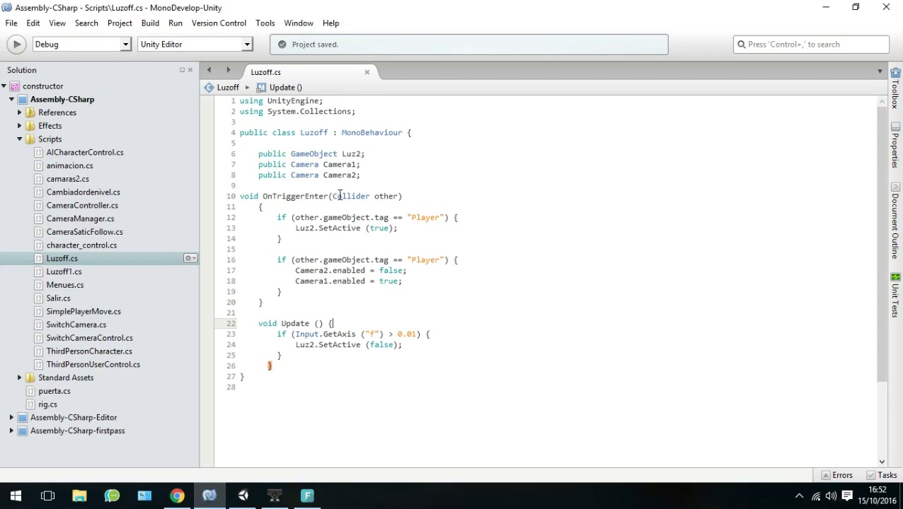
left_click_drag(333, 196, 397, 199)
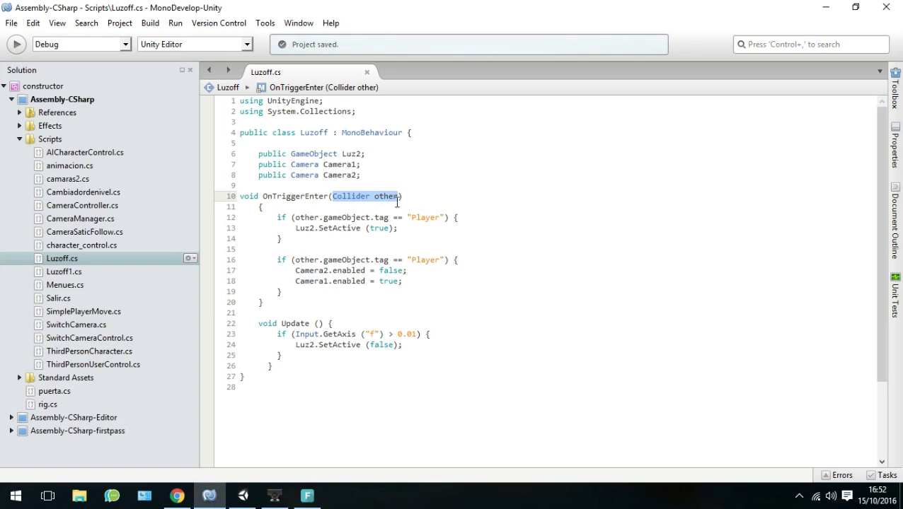
left_click(498, 224)
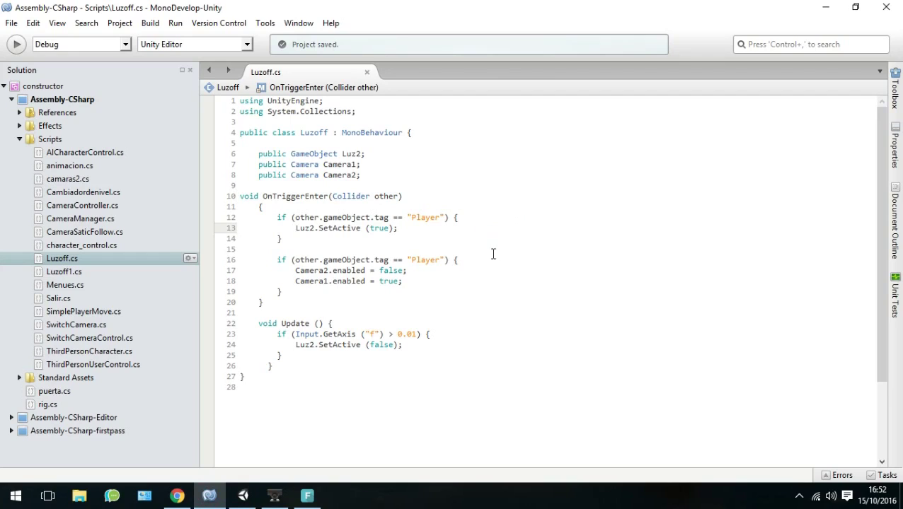
left_click(289, 218)
left_click_drag(289, 217, 445, 218)
left_click(471, 217)
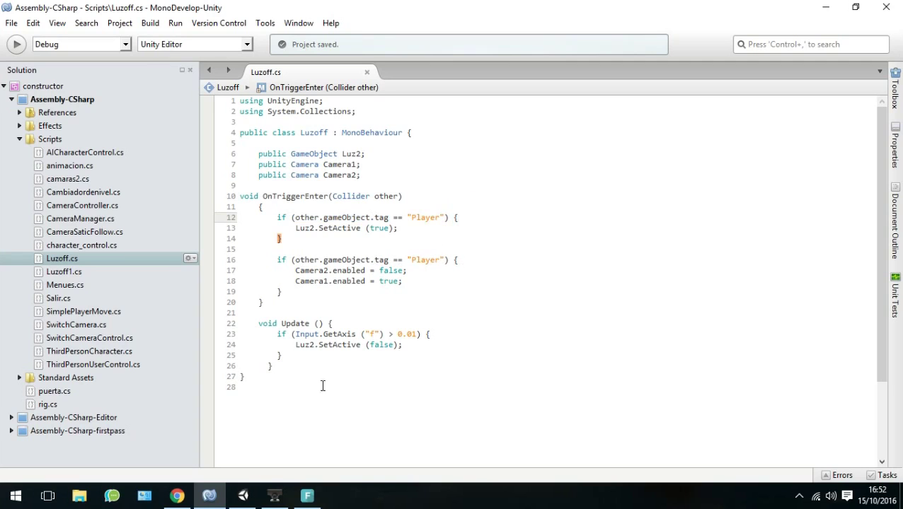
left_click(243, 495)
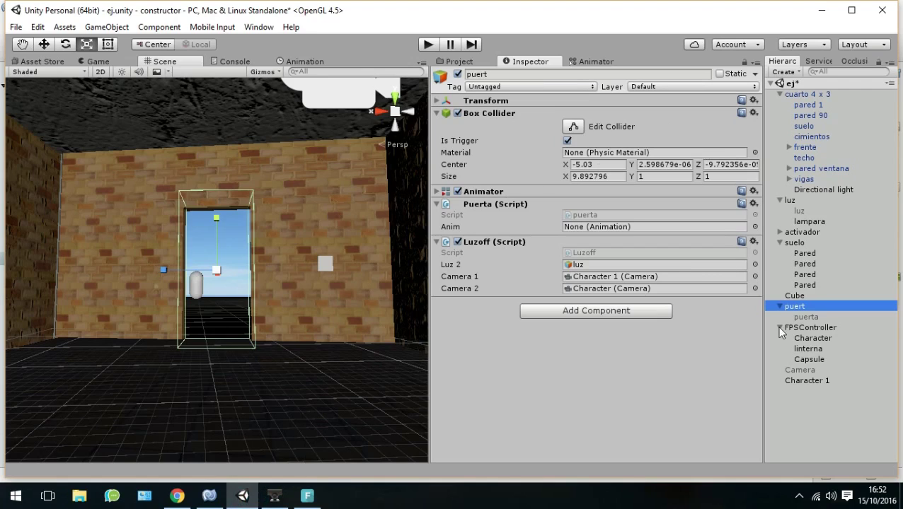
- Confirm FPSController's tag is Player, then return to Luzoff.cs in MonoDevelop
left_click(805, 329)
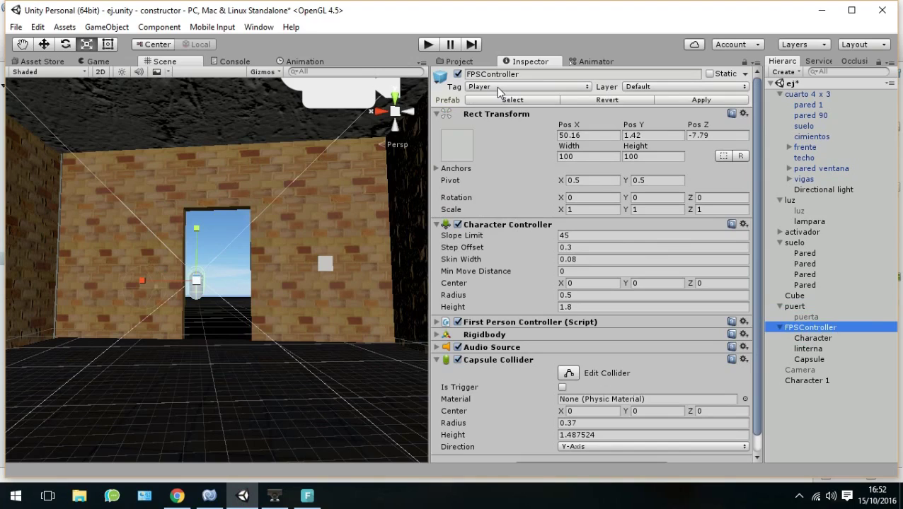
left_click(497, 87)
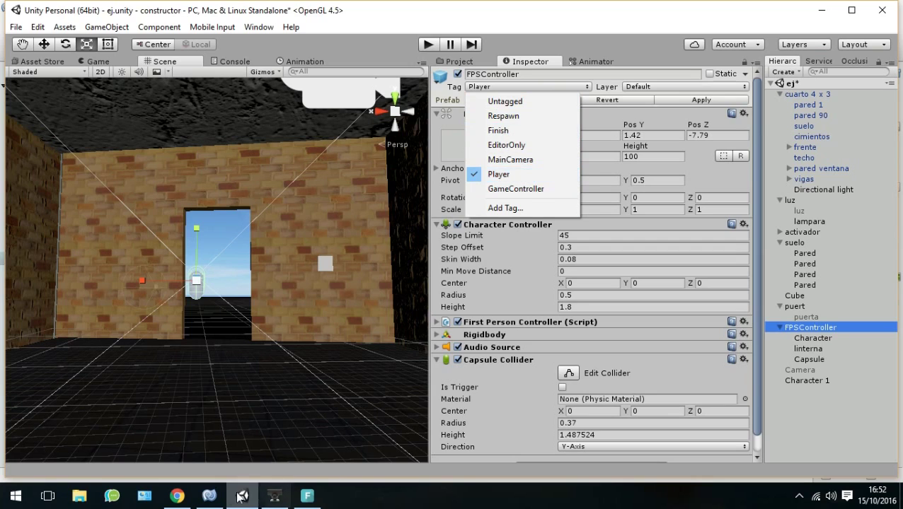
left_click(211, 496)
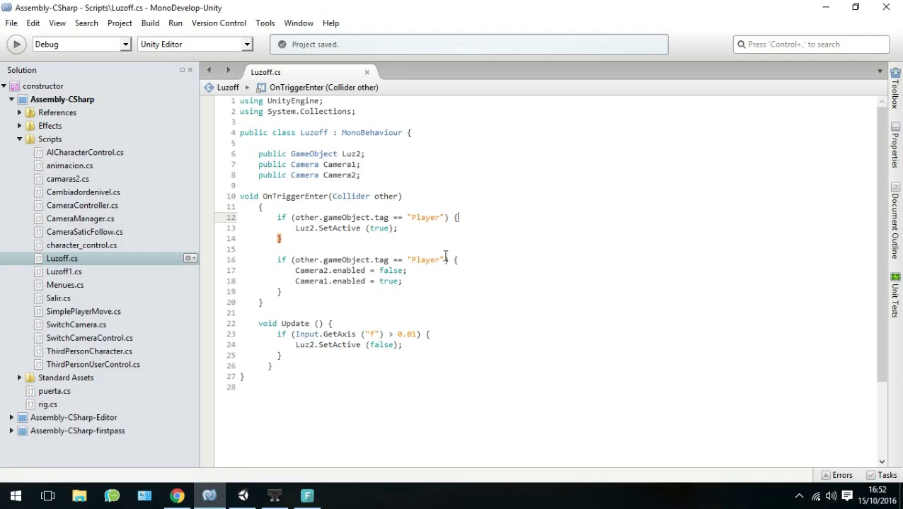
- Review the "Player" tag condition on line 12 of OnTriggerEnter
left_click(295, 218)
double_click(441, 217)
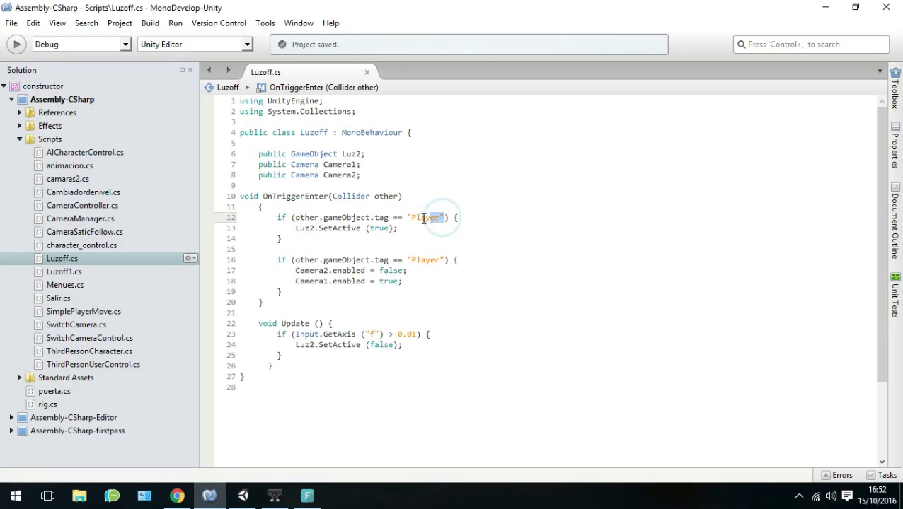
left_click(430, 234)
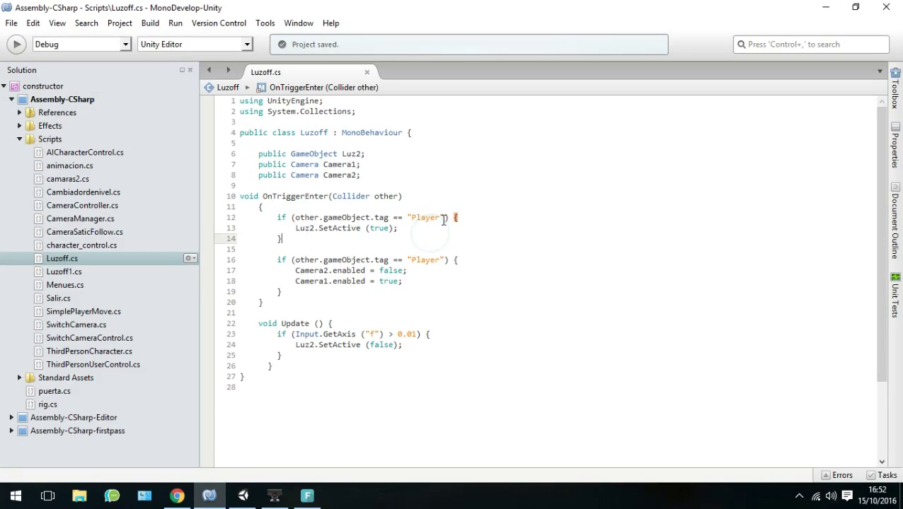
double_click(440, 217)
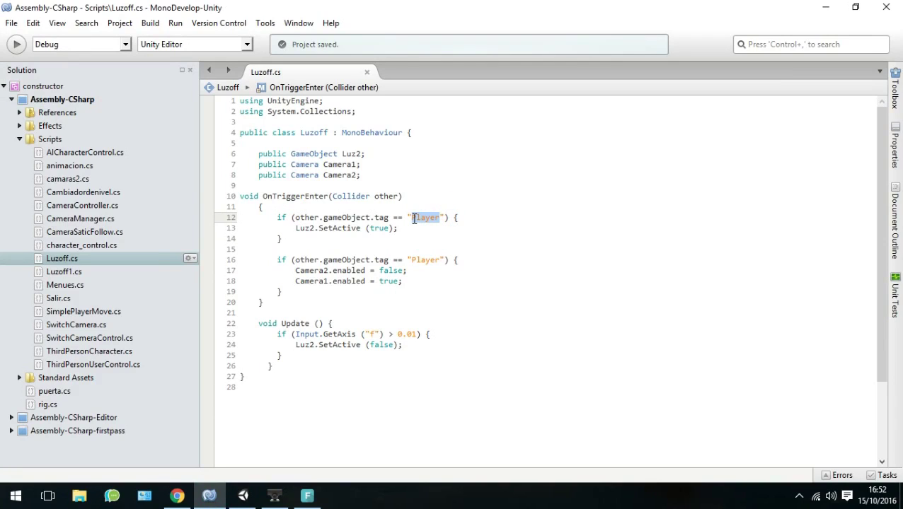
left_click(473, 231)
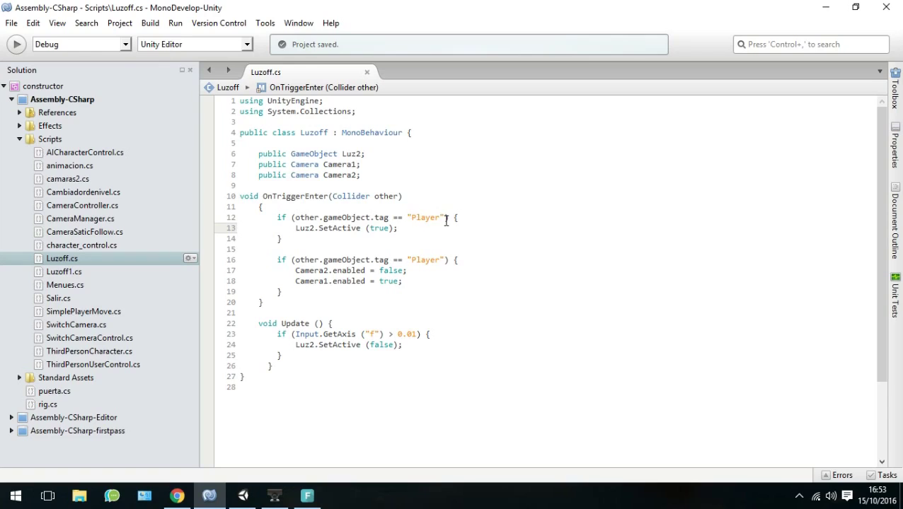
double_click(433, 218)
left_click(436, 218)
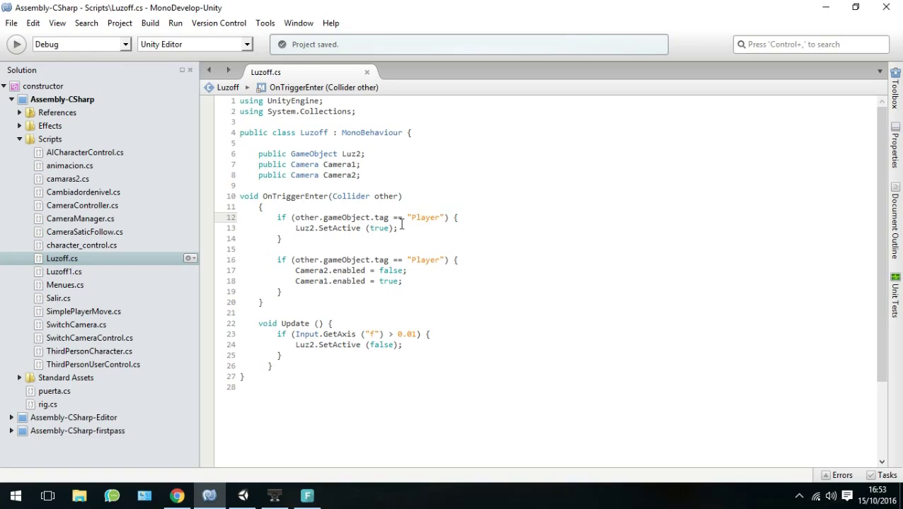
- Look over the second Player tag check on line 16, then return to Unity
left_click(450, 260)
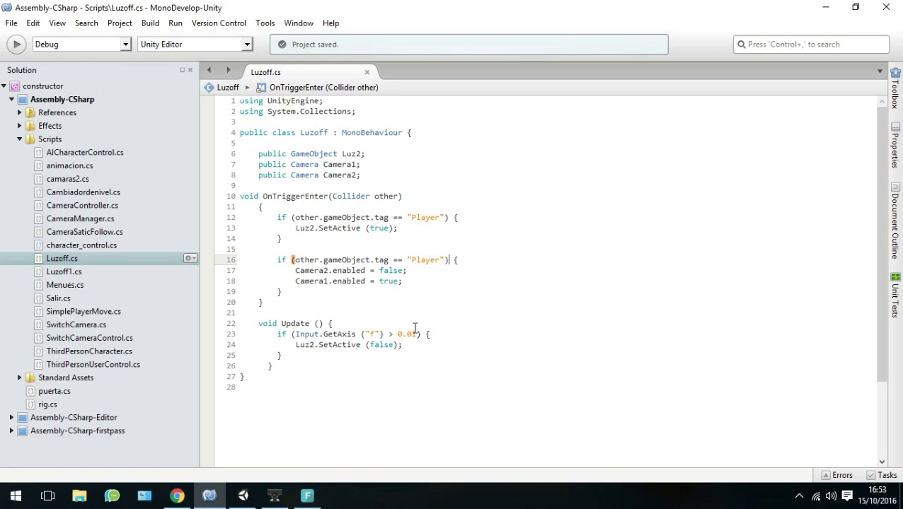
mouse_move(316, 500)
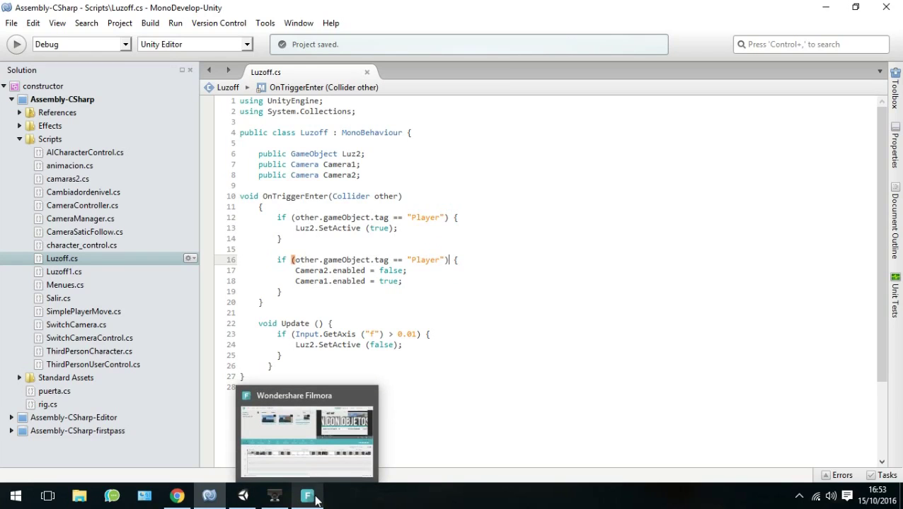
left_click(242, 498)
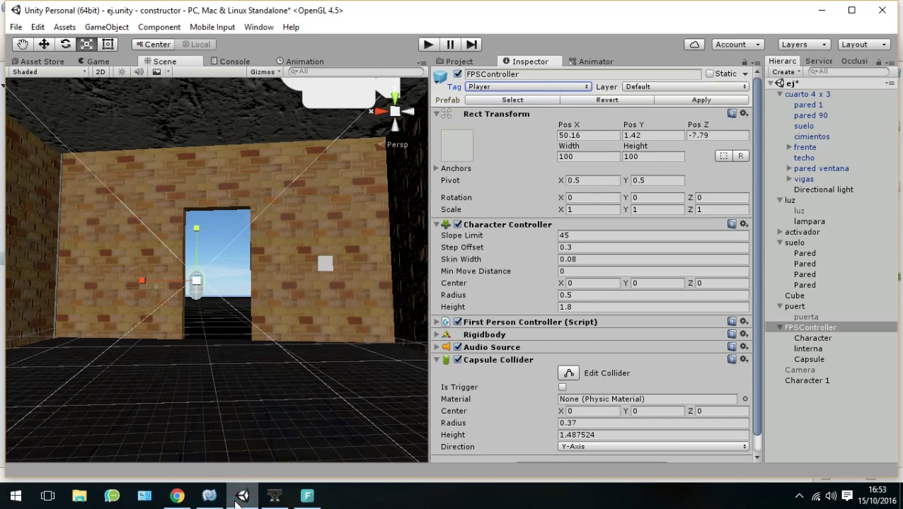
- Turn on Edit Collider for the FPSController's Capsule Collider
left_click(275, 497)
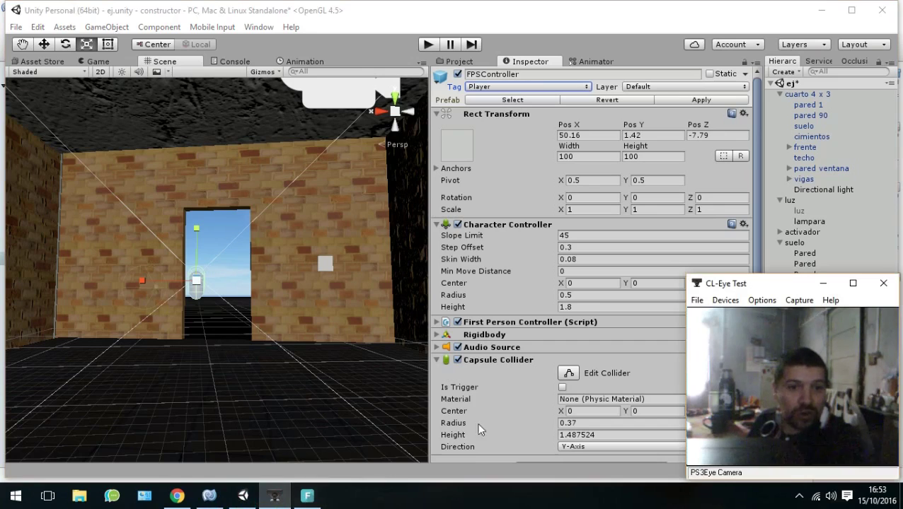
mouse_move(731, 289)
left_mouse_down()
mouse_move(236, 293)
mouse_move(244, 268)
left_mouse_up()
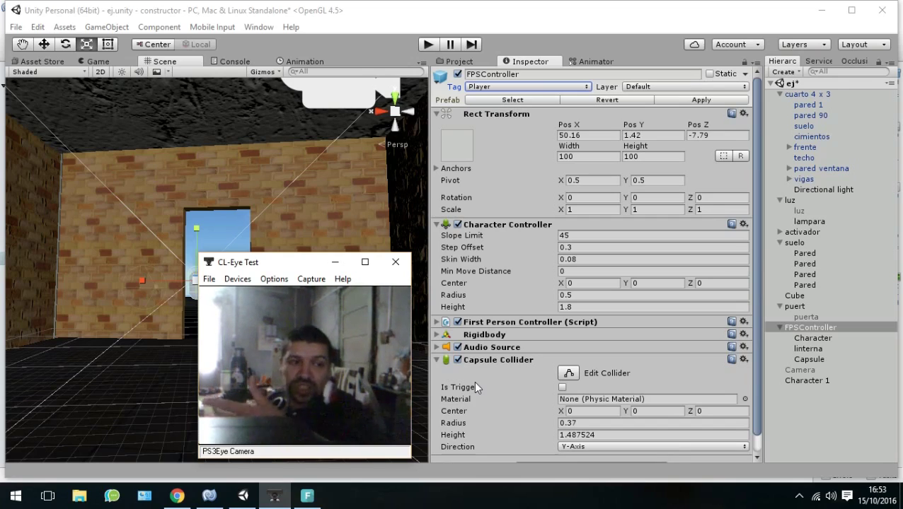
left_click(568, 373)
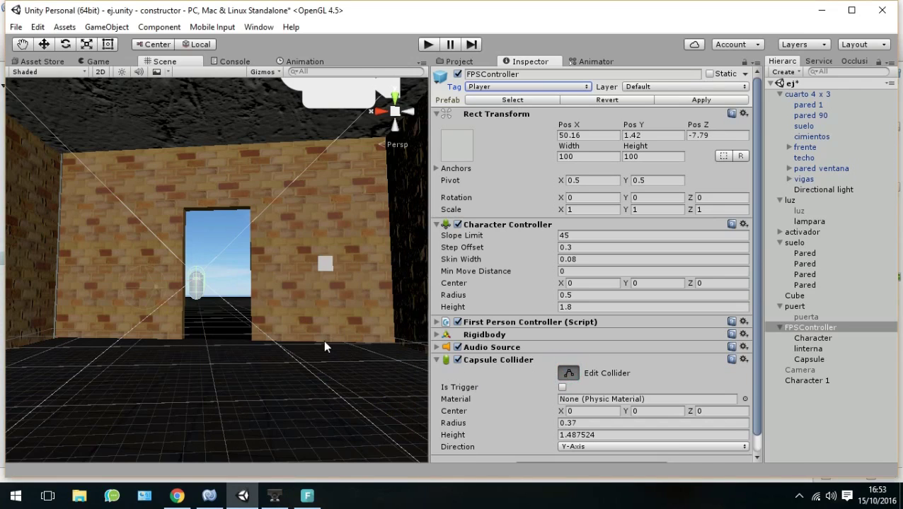
- Fly and zoom the Scene view through the doorway onto the capsule, then turn Edit Collider off
right_click_drag(323, 340, 318, 336)
scroll(281, 317, "up", 5)
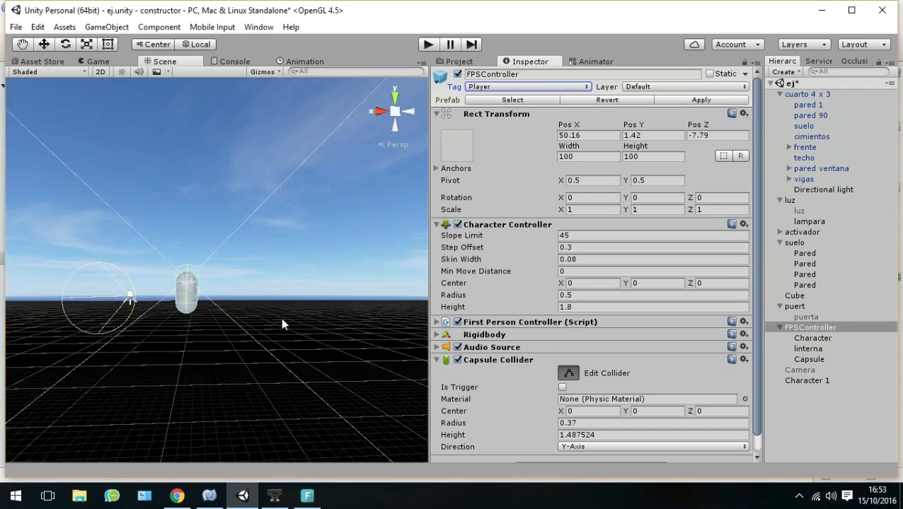
scroll(242, 298, "up", 5)
scroll(175, 283, "up", 3)
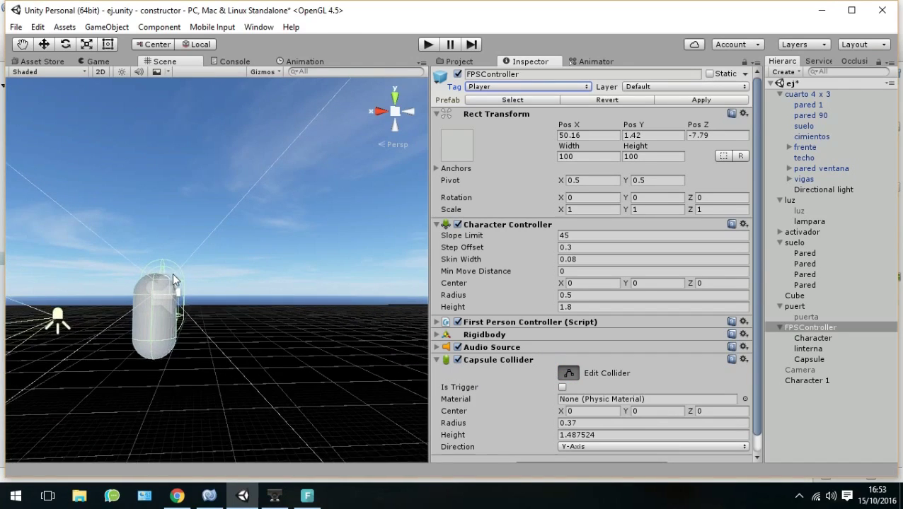
scroll(176, 282, "up", 2)
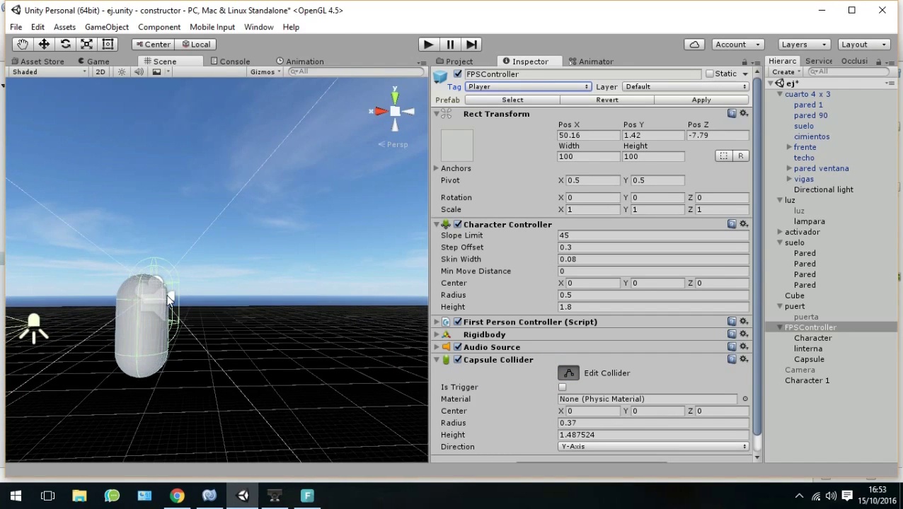
scroll(159, 283, "up", 2)
scroll(163, 290, "up", 2)
scroll(166, 301, "up", 2)
scroll(160, 296, "up", 2)
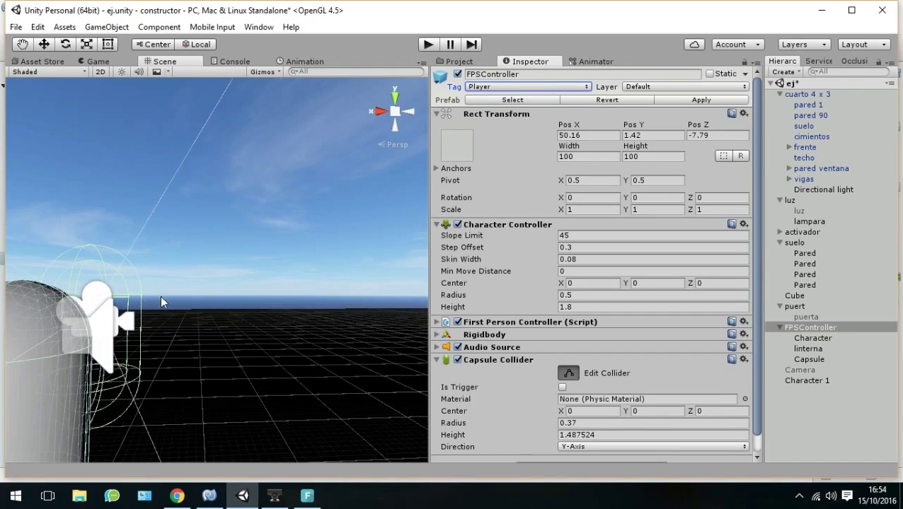
scroll(157, 291, "down", 1)
scroll(154, 288, "down", 1)
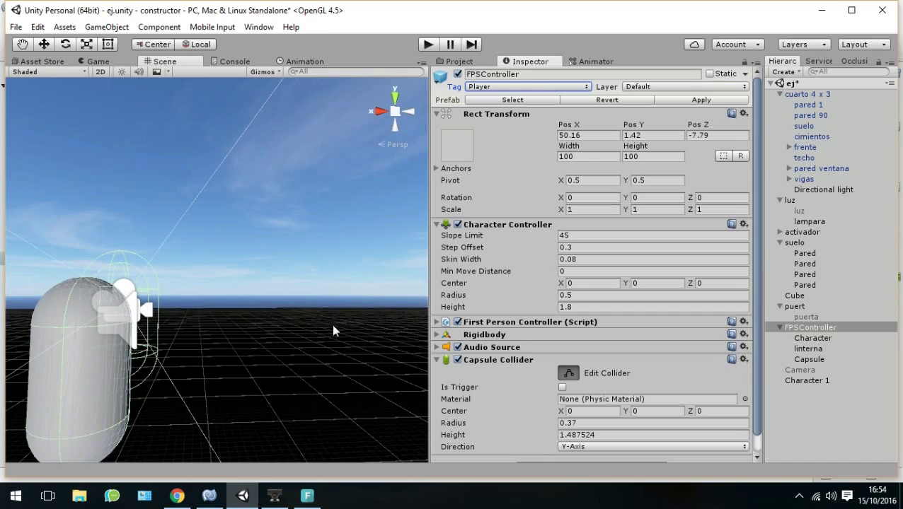
scroll(203, 292, "down", 2)
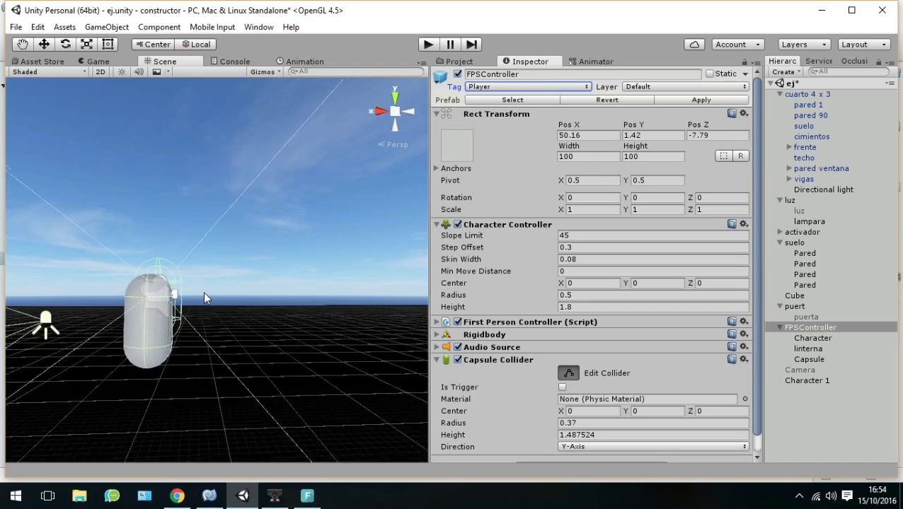
scroll(203, 291, "up", 3)
scroll(203, 291, "up", 2)
scroll(203, 291, "down", 1)
scroll(203, 291, "down", 1)
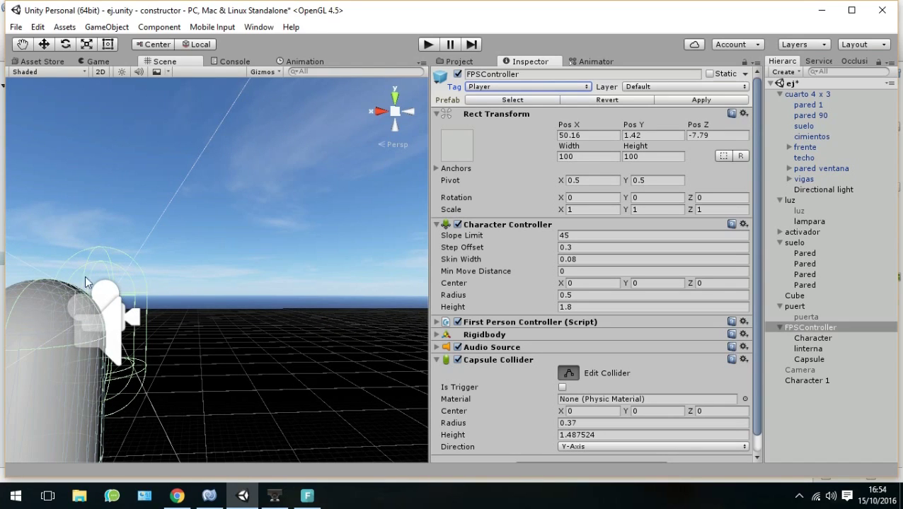
scroll(99, 293, "down", 1)
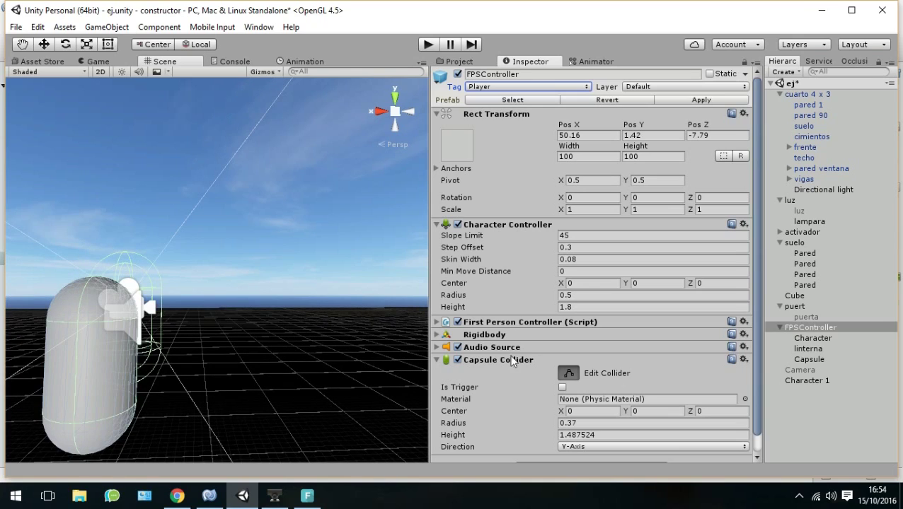
left_click(578, 372)
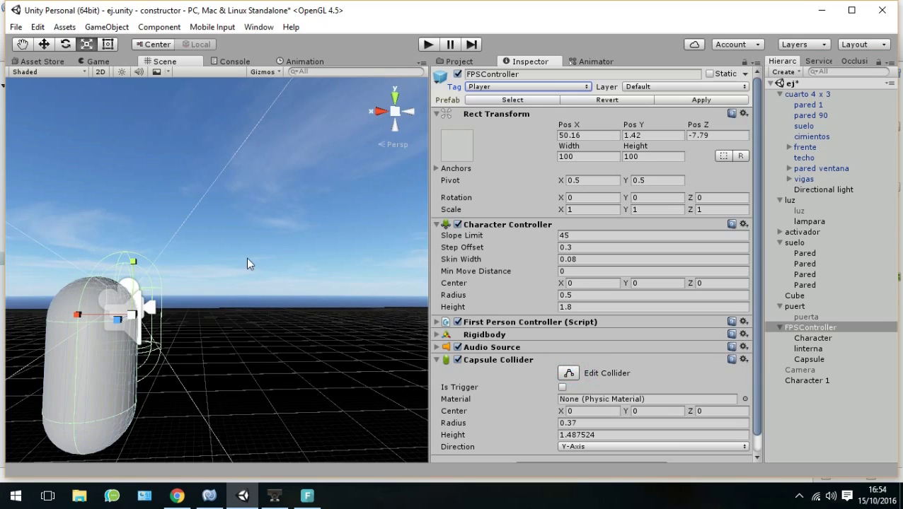
scroll(237, 281, "down", 3)
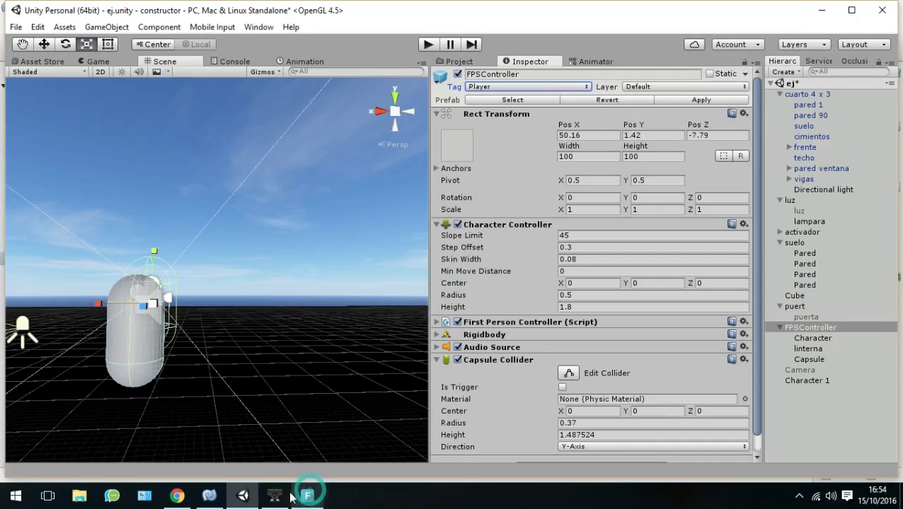
left_click(279, 499)
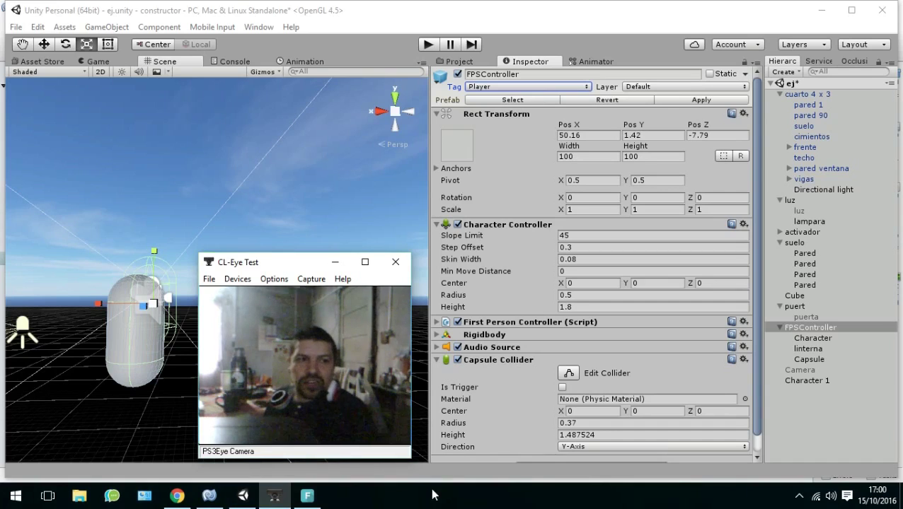
- Expand the FPSController's Rigidbody to show mass 1, angular drag 0.05 and gravity off
left_click(437, 335)
scroll(523, 353, "down", 3)
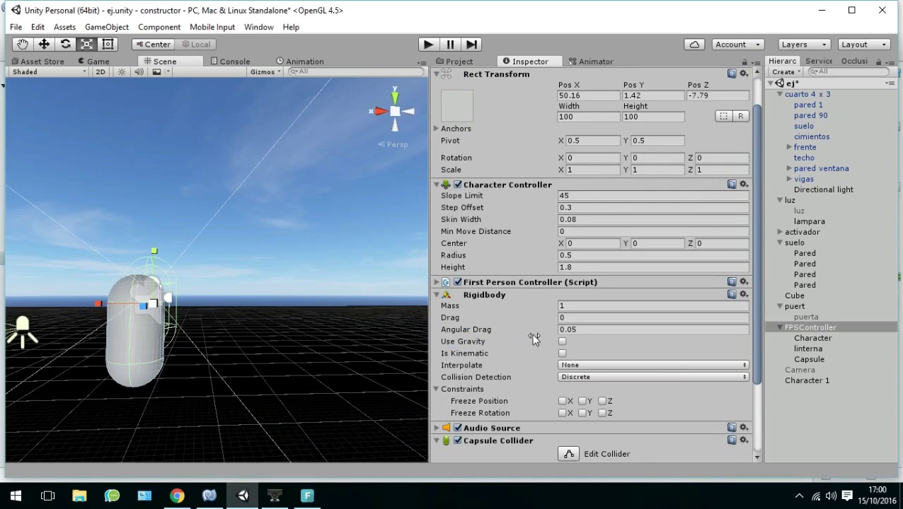
left_click(276, 498)
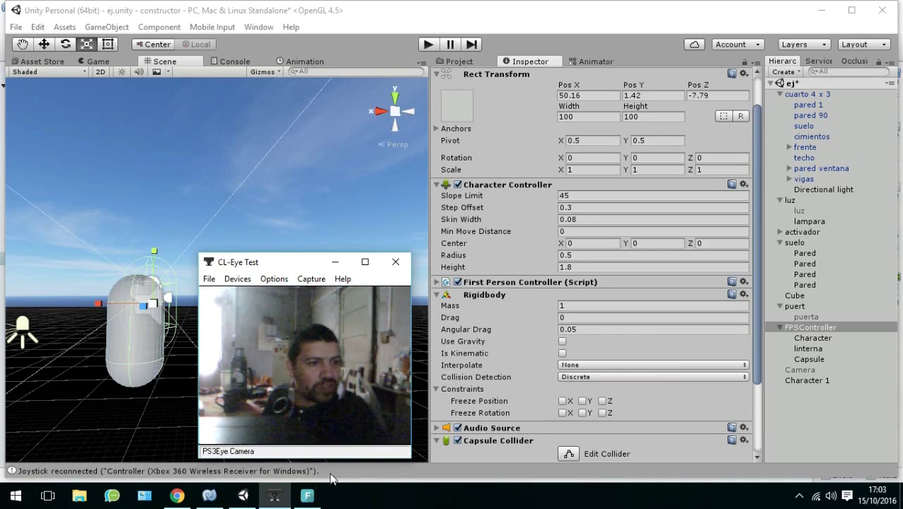
left_click(209, 495)
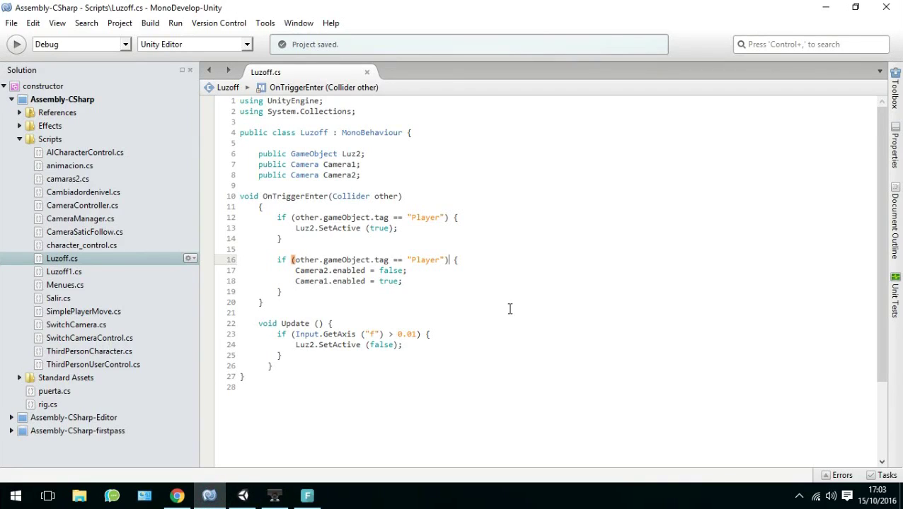
left_click(508, 308)
left_click_drag(475, 220, 276, 220)
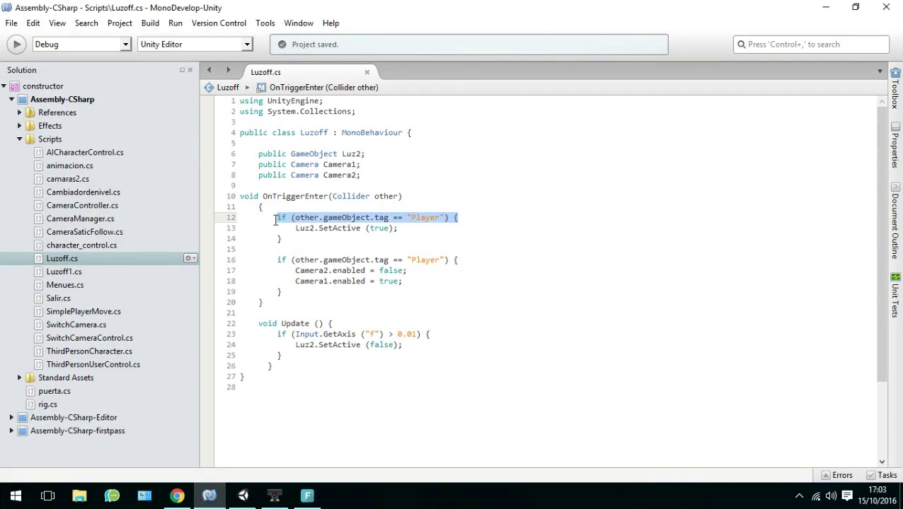
left_click(469, 234)
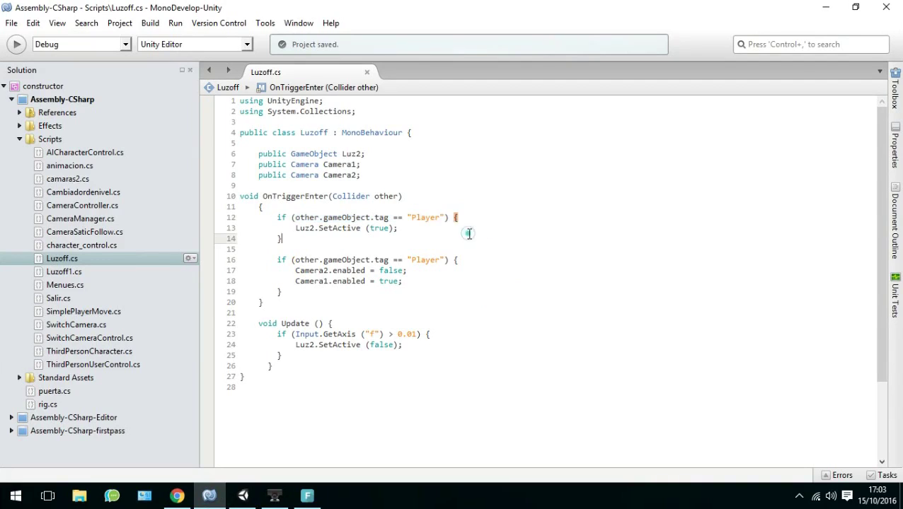
left_click(458, 215)
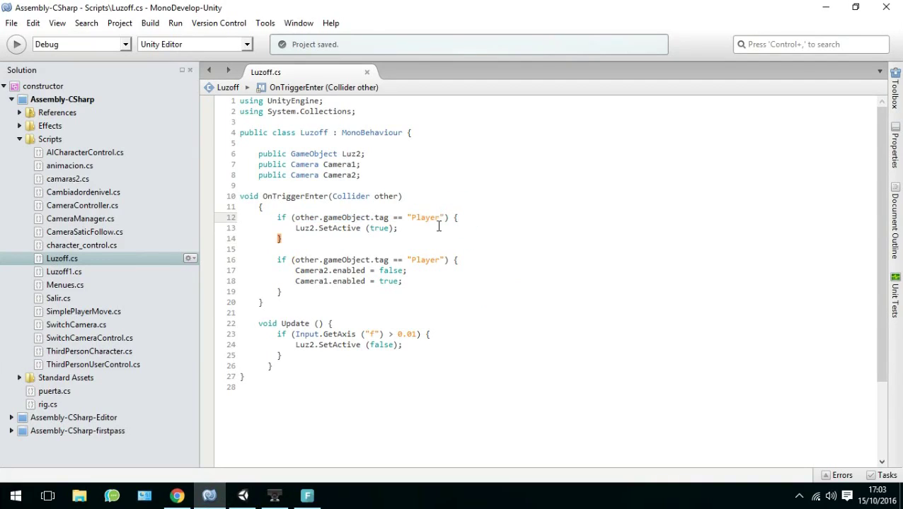
left_click_drag(294, 217, 386, 214)
left_click(283, 215)
mouse_move(442, 217)
left_click_drag(295, 227, 353, 227)
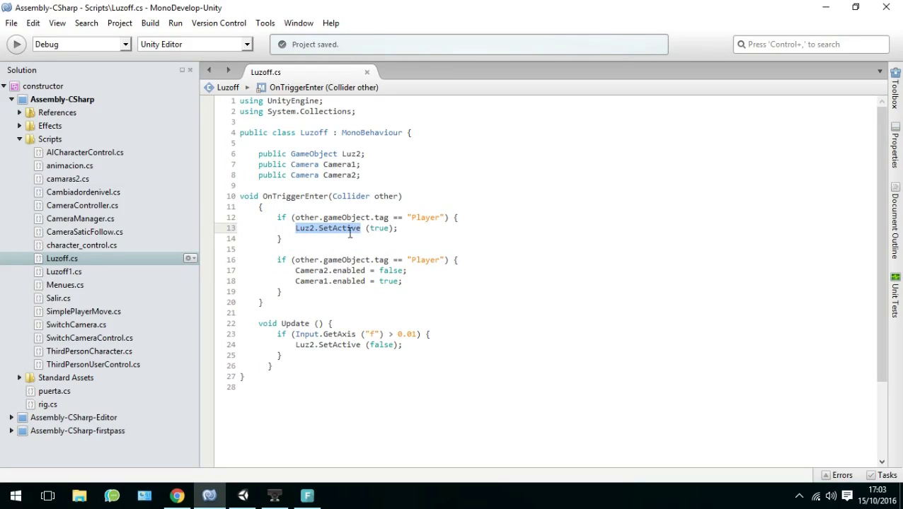
left_click(369, 228)
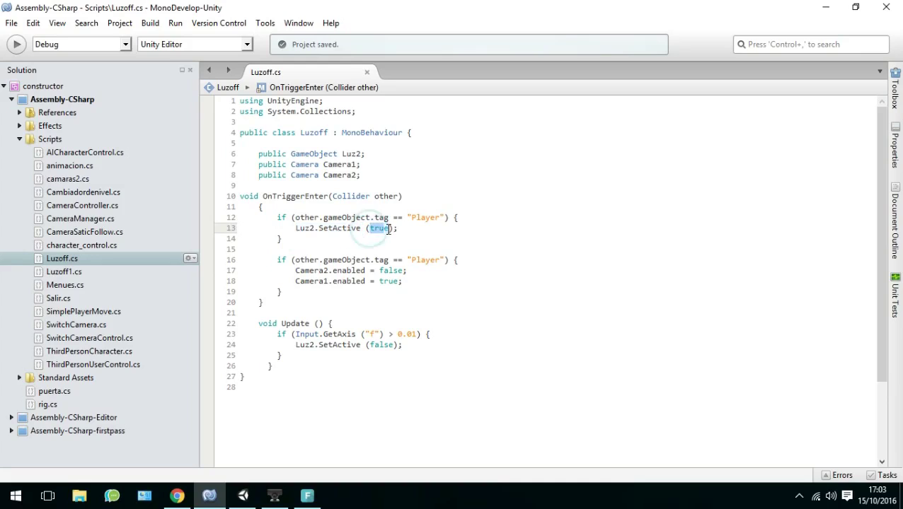
left_click(422, 228)
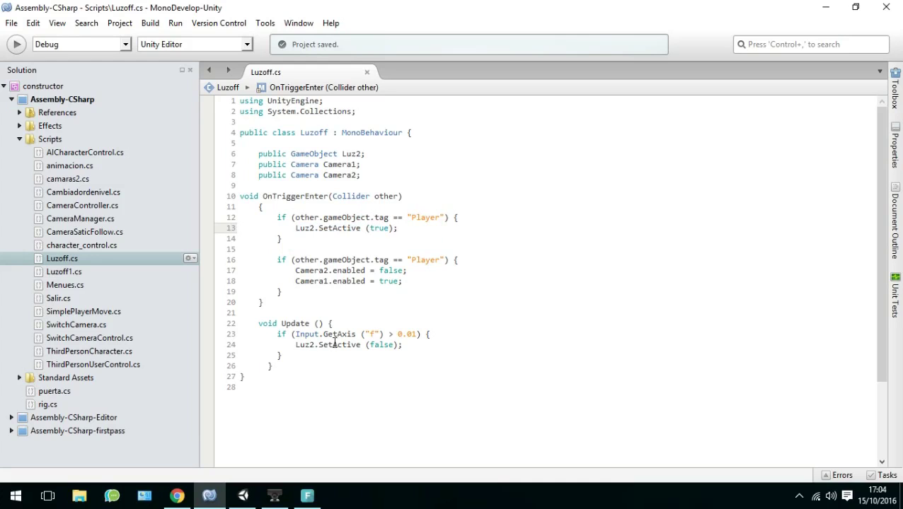
left_click(243, 496)
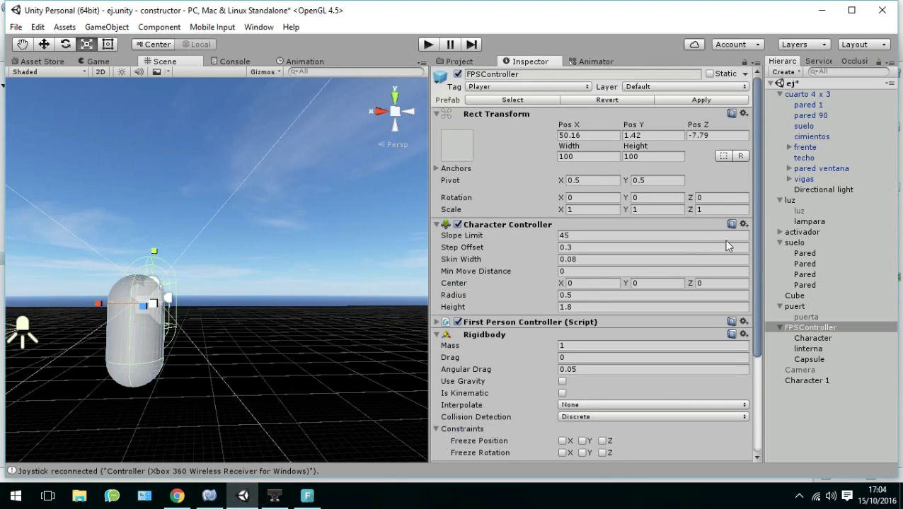
- Confirm the luz point light is still inactive, then bring Luzoff.cs back in MonoDevelop
left_click(799, 211)
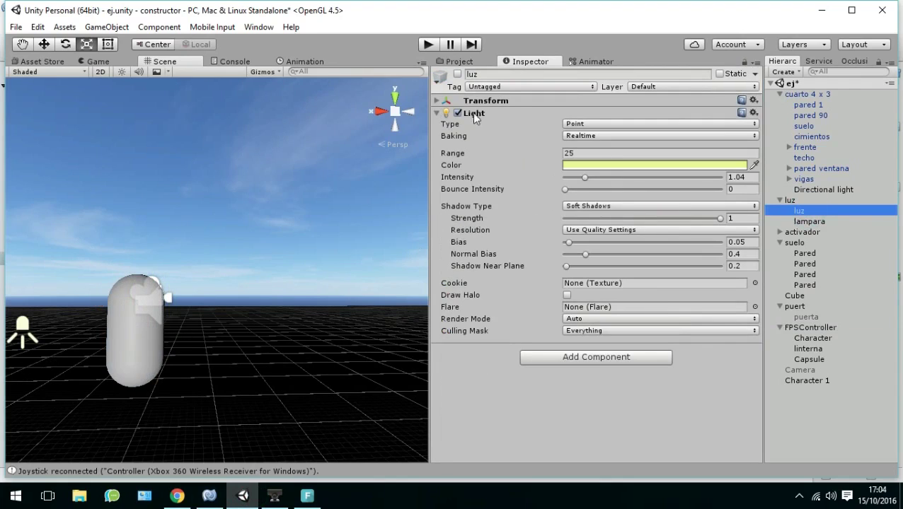
left_click(458, 77)
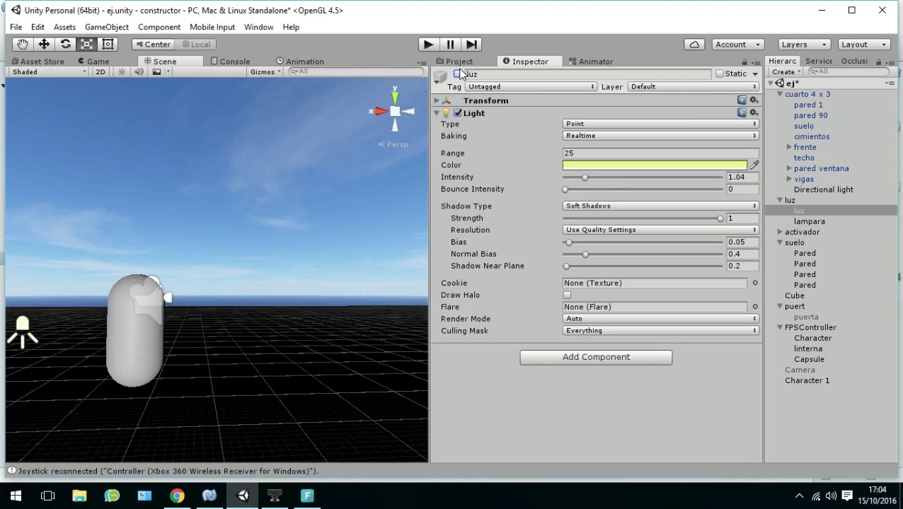
left_click(275, 495)
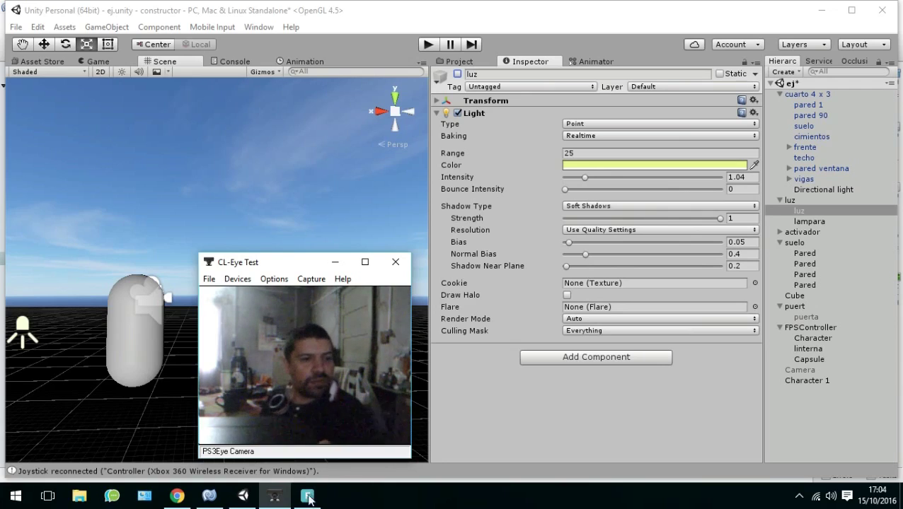
left_click(224, 501)
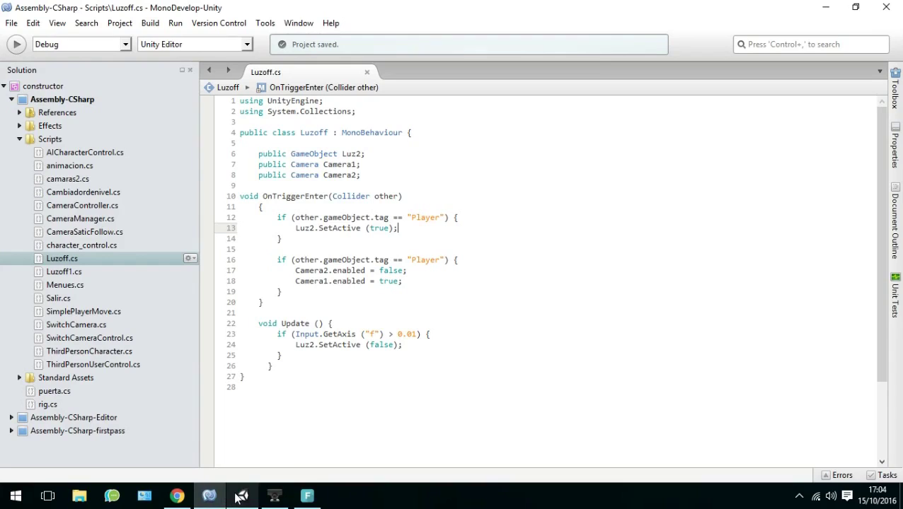
- Leave Luzoff.cs unchanged and return to Unity showing the luz light settings
mouse_move(242, 499)
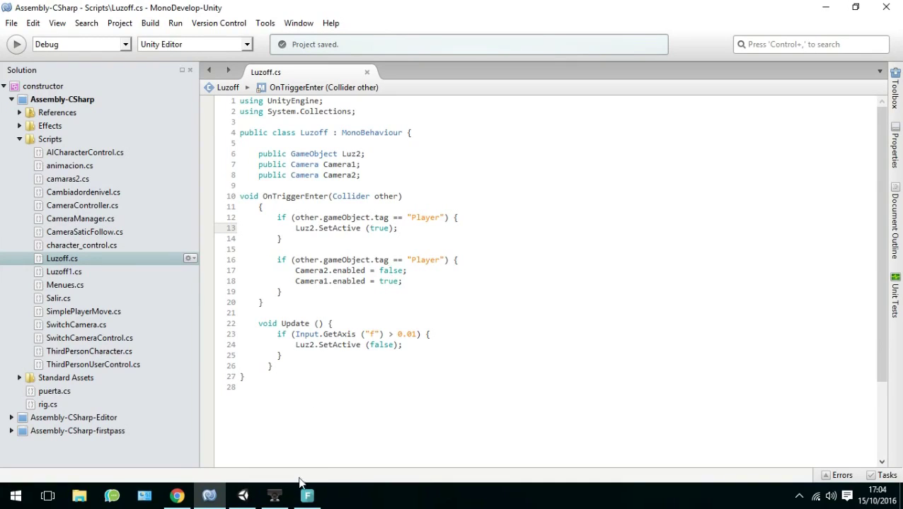
mouse_move(318, 497)
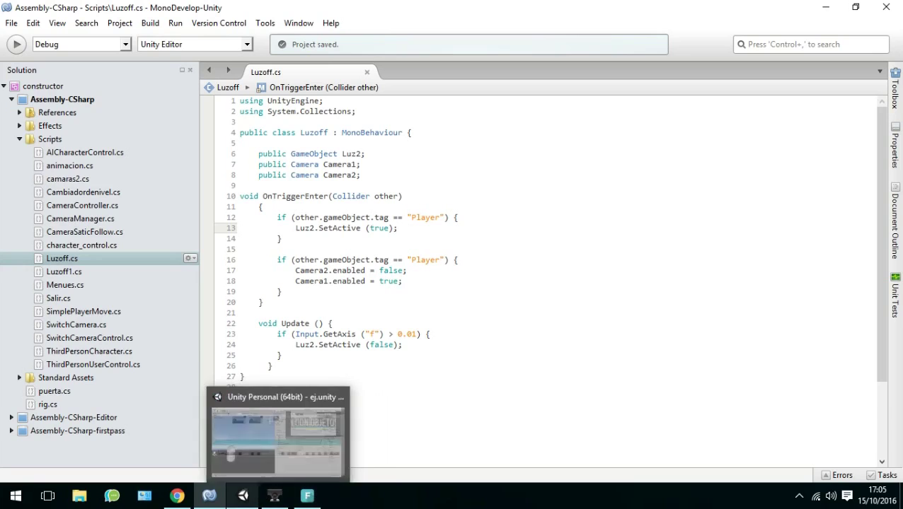
left_click(242, 496)
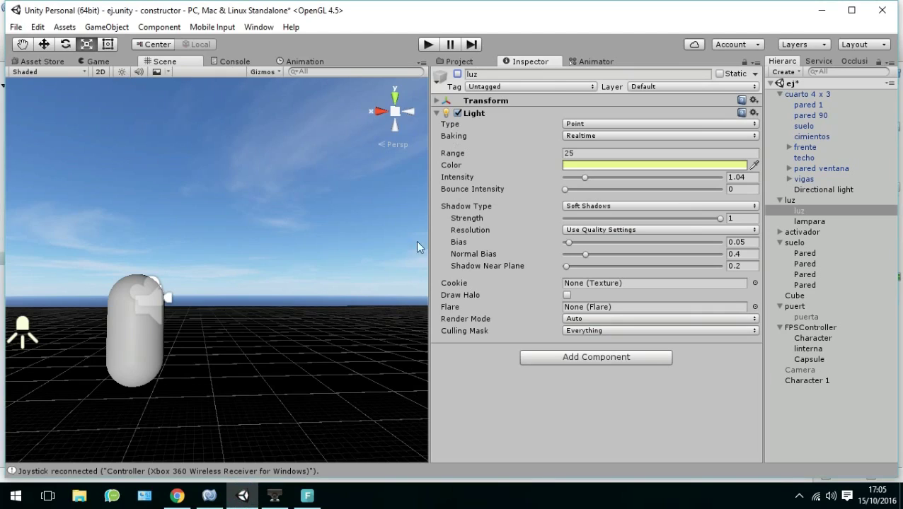
- Frame luz in the Scene view, zoom into the room, and select its lampara bulb sphere
double_click(798, 211)
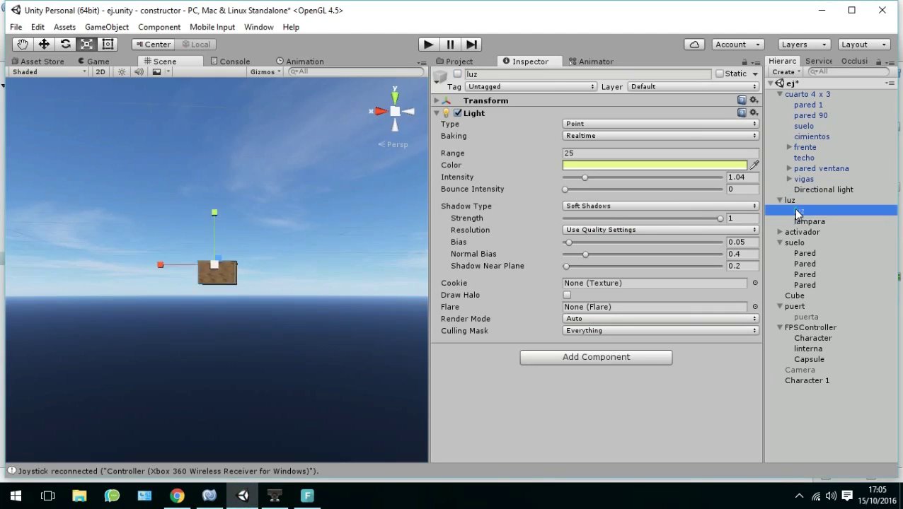
left_click(797, 211)
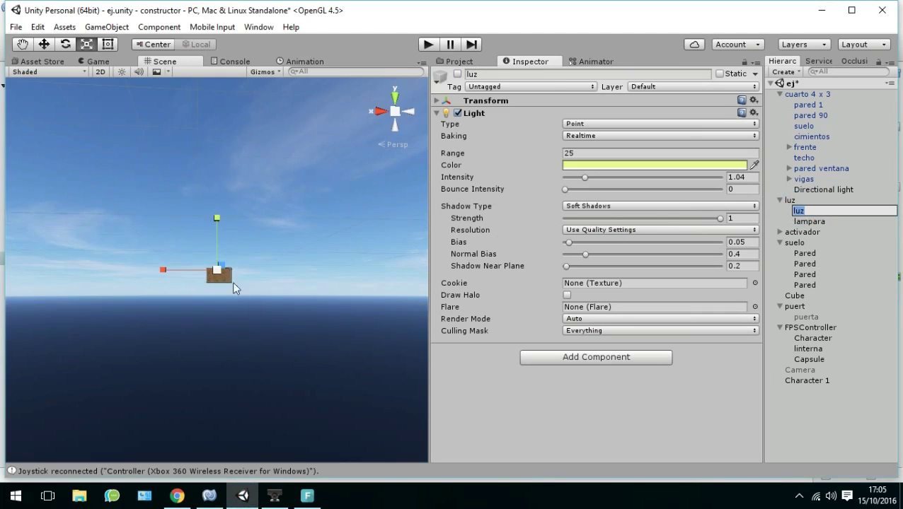
scroll(228, 278, "up", 2)
scroll(228, 273, "up", 2)
scroll(227, 273, "up", 2)
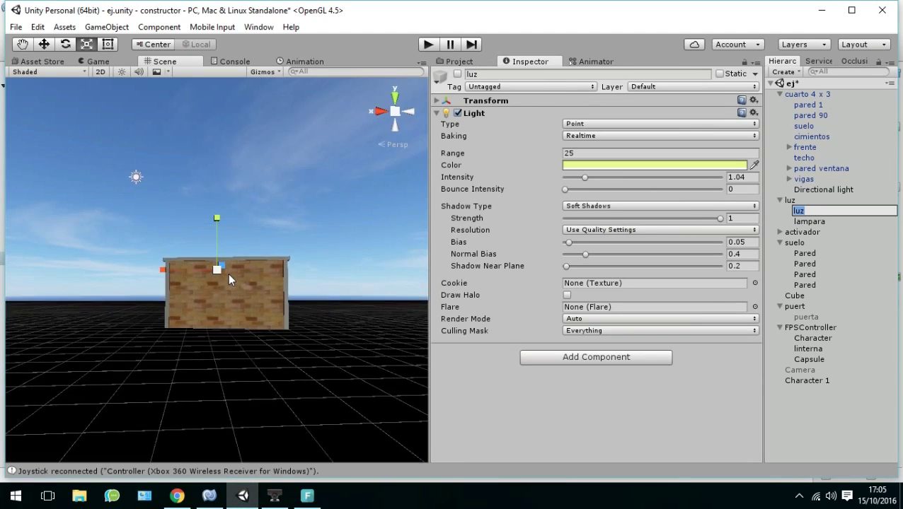
scroll(228, 274, "up", 1)
scroll(228, 273, "up", 2)
scroll(228, 273, "up", 2)
scroll(228, 273, "up", 3)
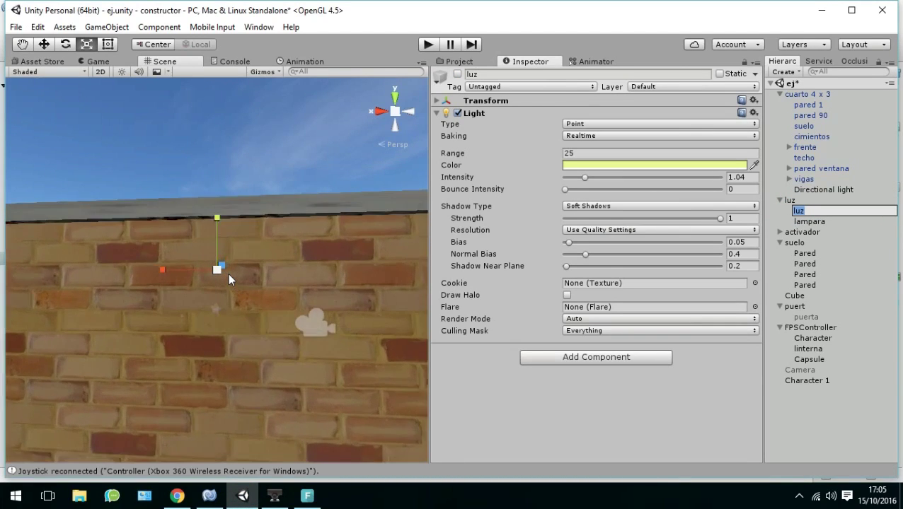
scroll(227, 273, "up", 2)
scroll(228, 273, "up", 3)
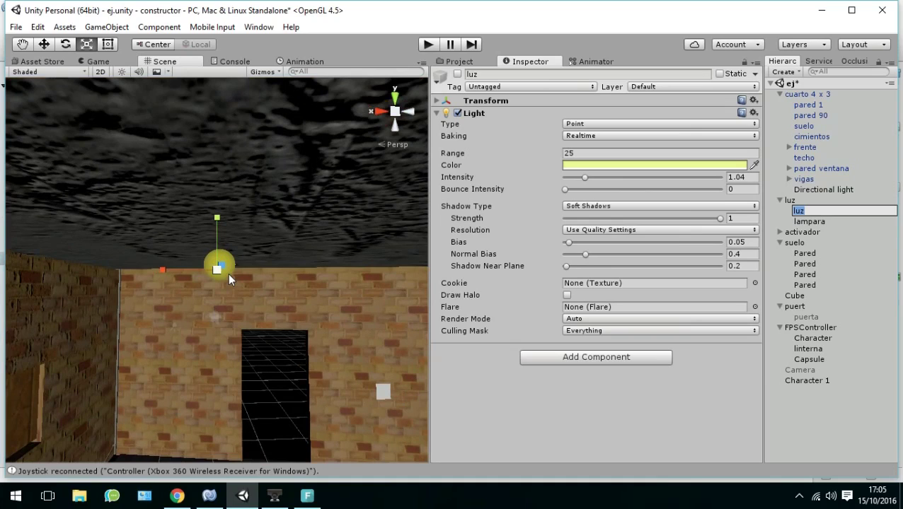
left_click(816, 202)
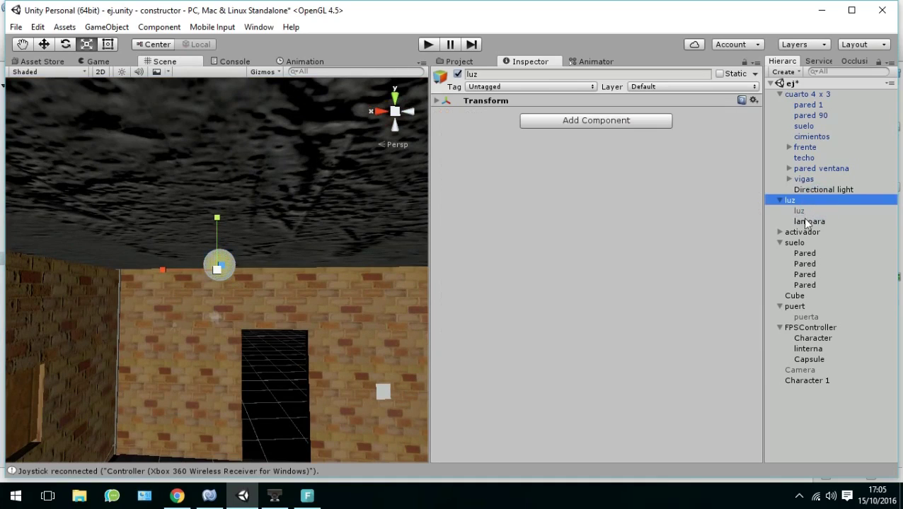
left_click(807, 222)
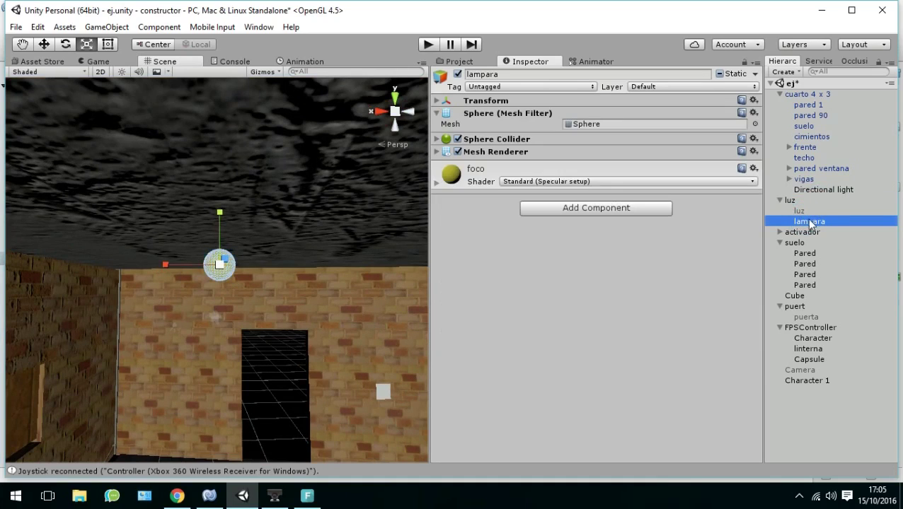
- Select luz and toggle its active checkbox a few times, leaving it disabled
left_click(821, 211)
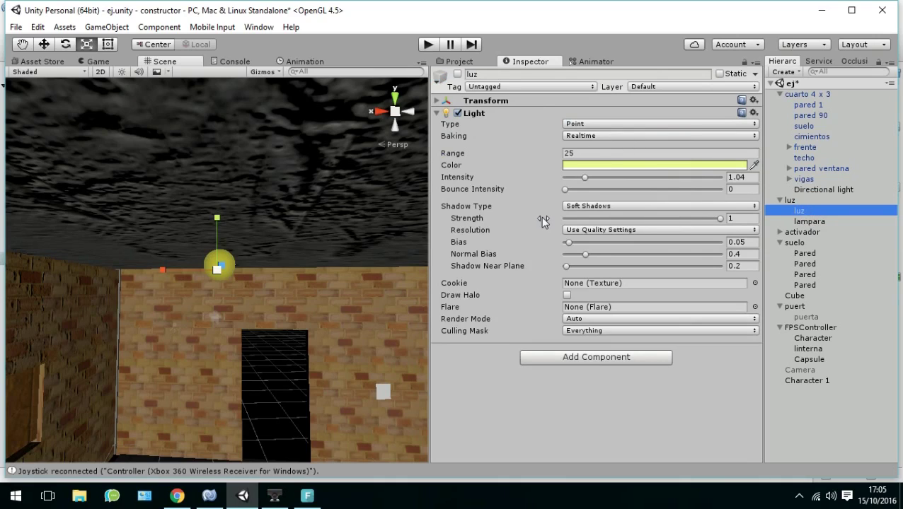
left_click(458, 74)
left_click(457, 74)
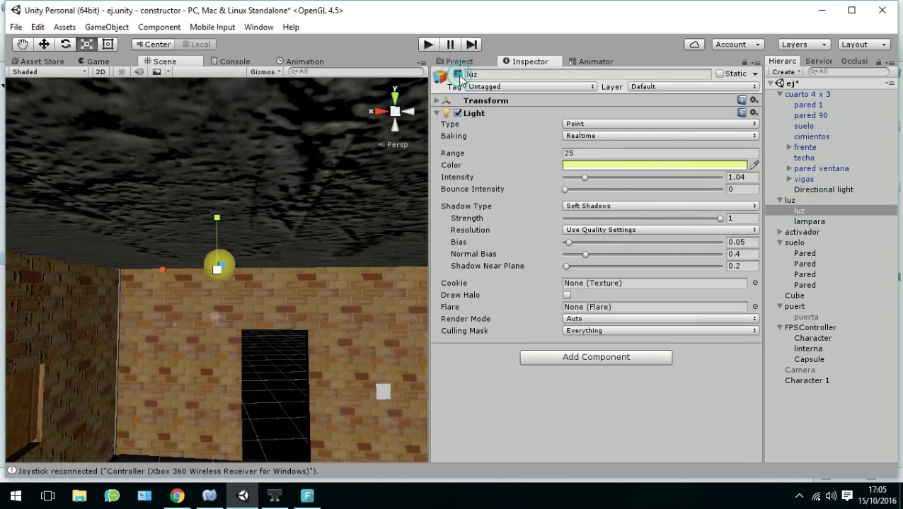
left_click(458, 74)
left_click(458, 74)
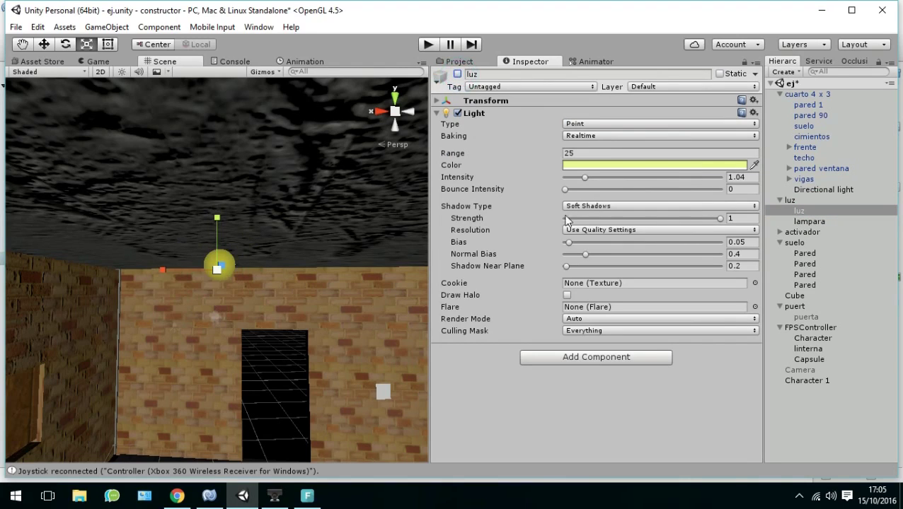
- Check lampara, then reselect luz and toggle it, finishing with the light switched on
left_click(814, 222)
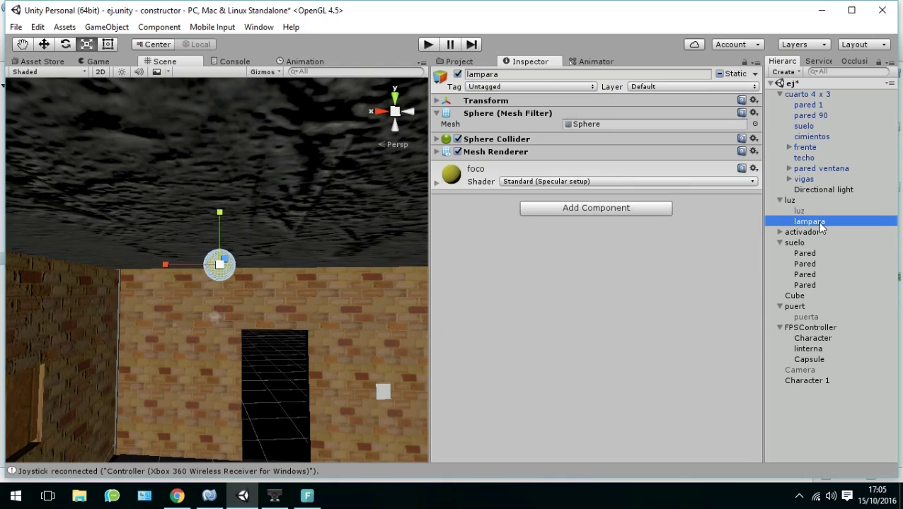
left_click(814, 211)
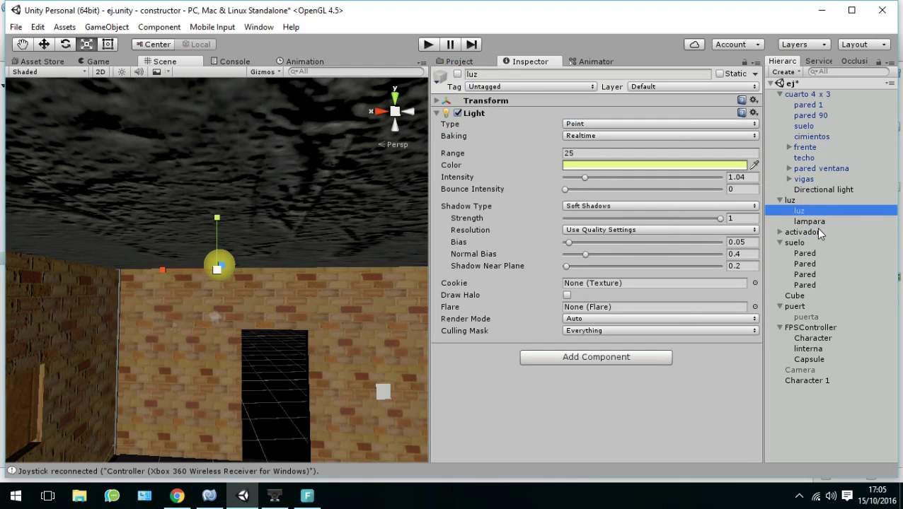
left_click(457, 75)
left_click(456, 74)
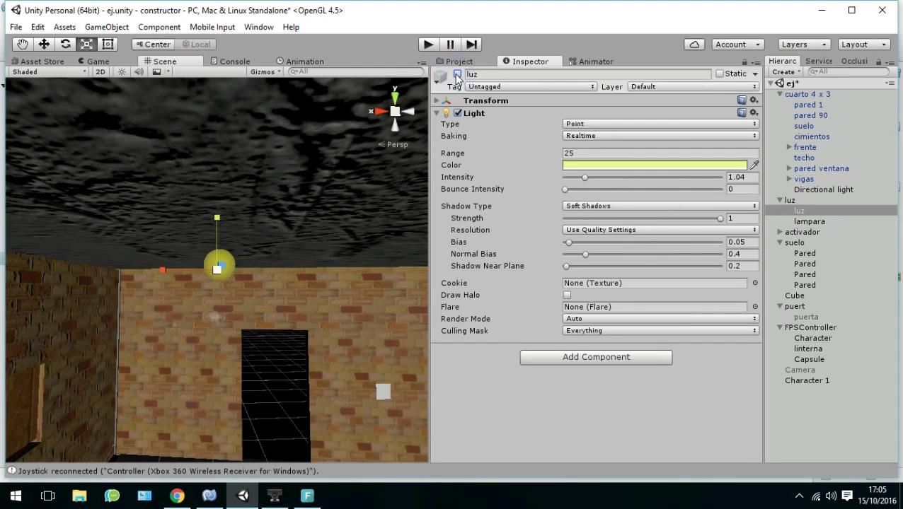
left_click(456, 75)
left_click(456, 75)
left_click(457, 74)
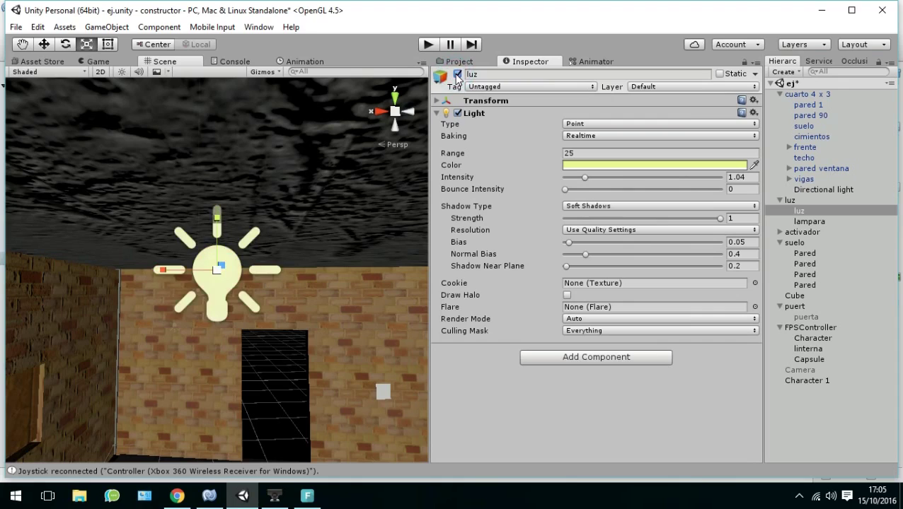
- Switch to the Game view and deactivate the player's Capsule under FPSController
left_click(99, 62)
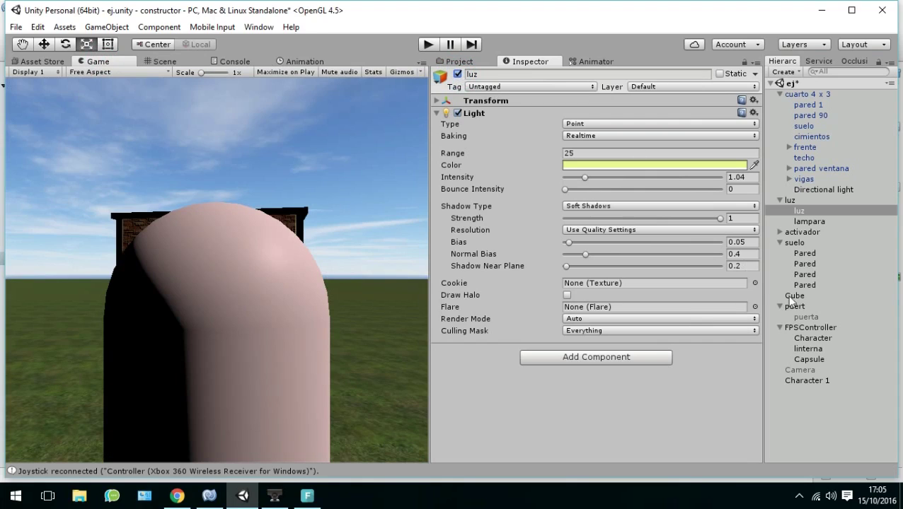
left_click(812, 327)
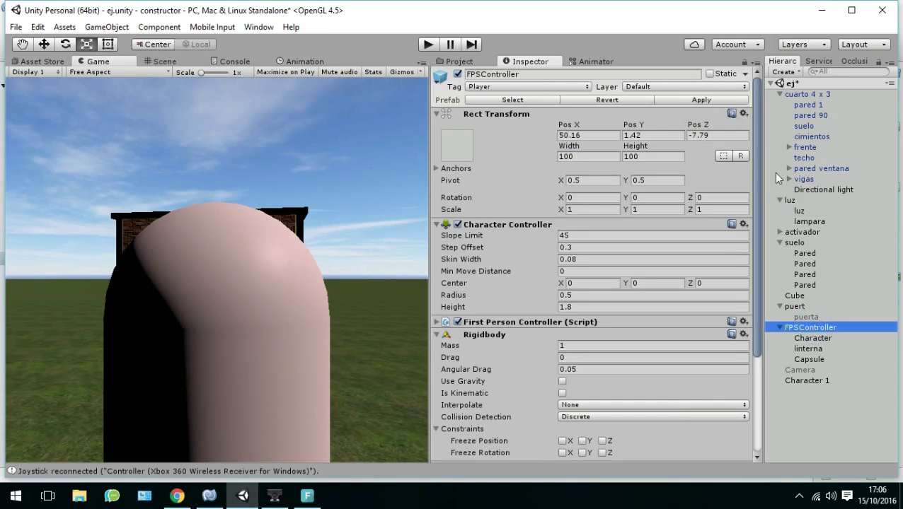
left_click(811, 359)
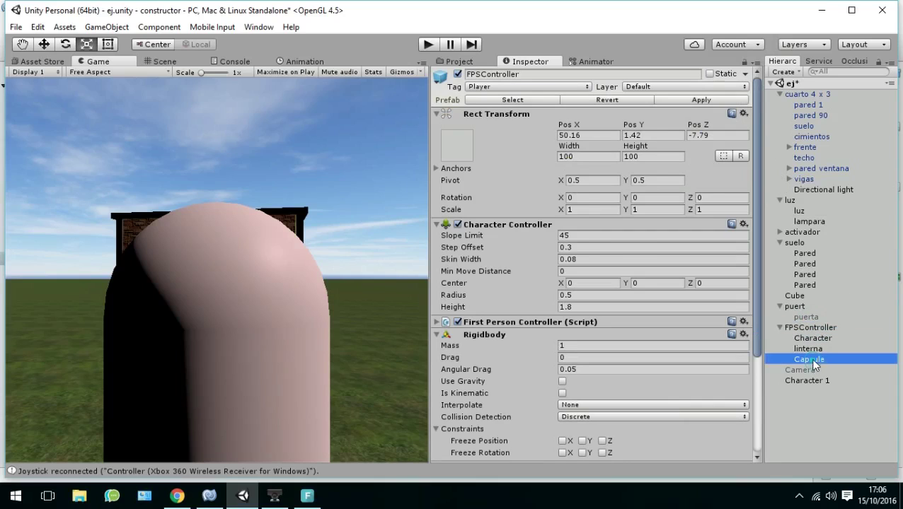
left_click(458, 74)
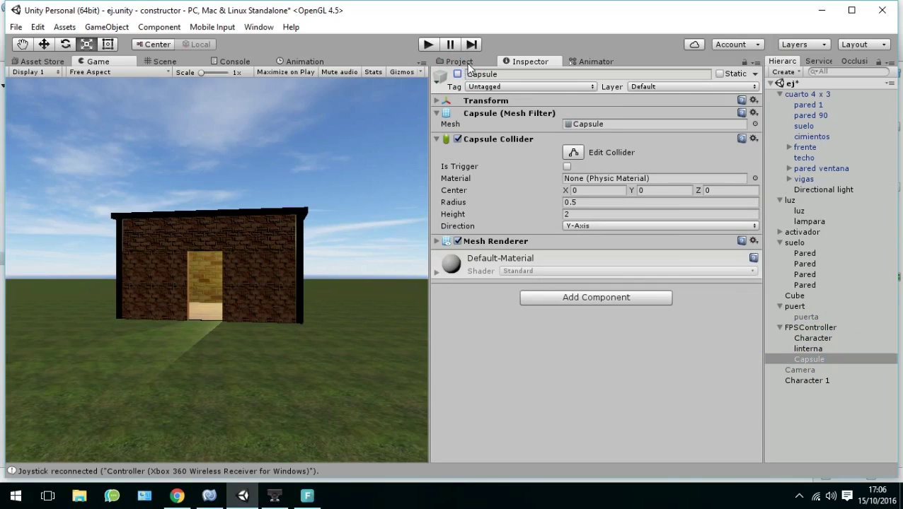
- Toggle luz on and off to compare in the Game view, then reactivate the Capsule
left_click(799, 211)
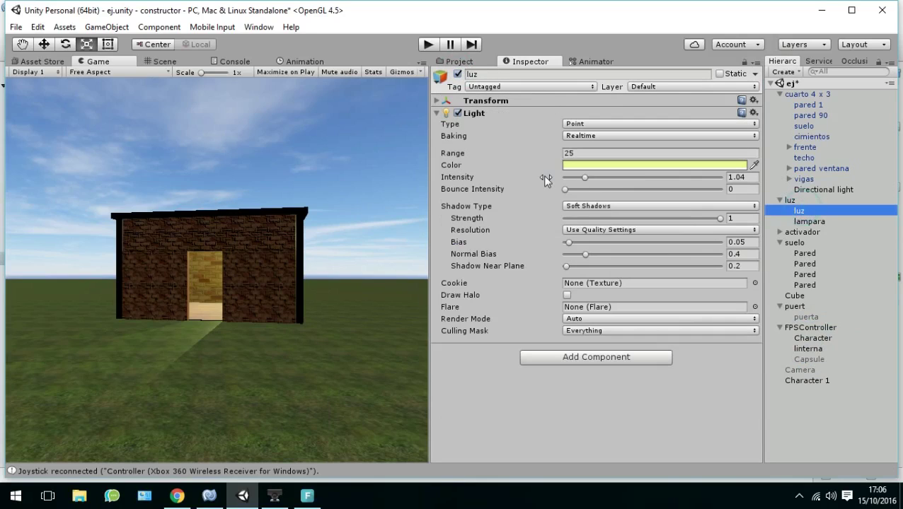
left_click(459, 74)
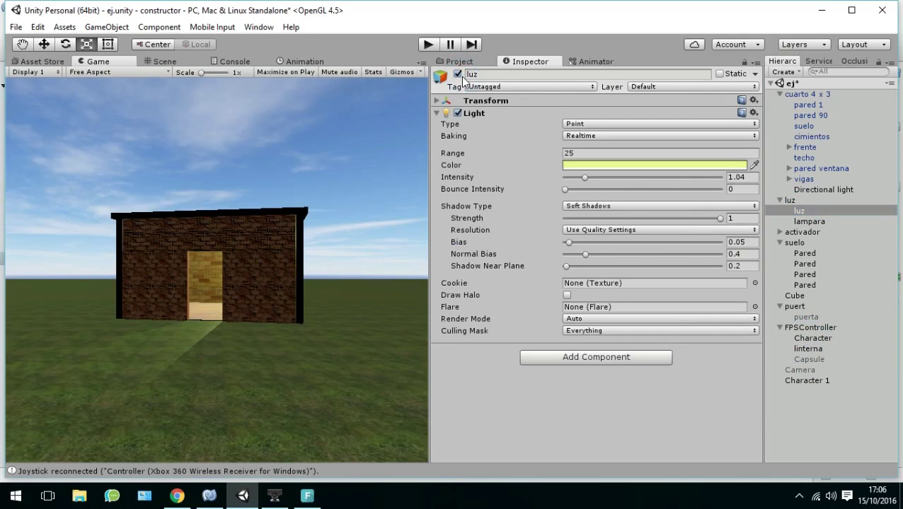
left_click(458, 75)
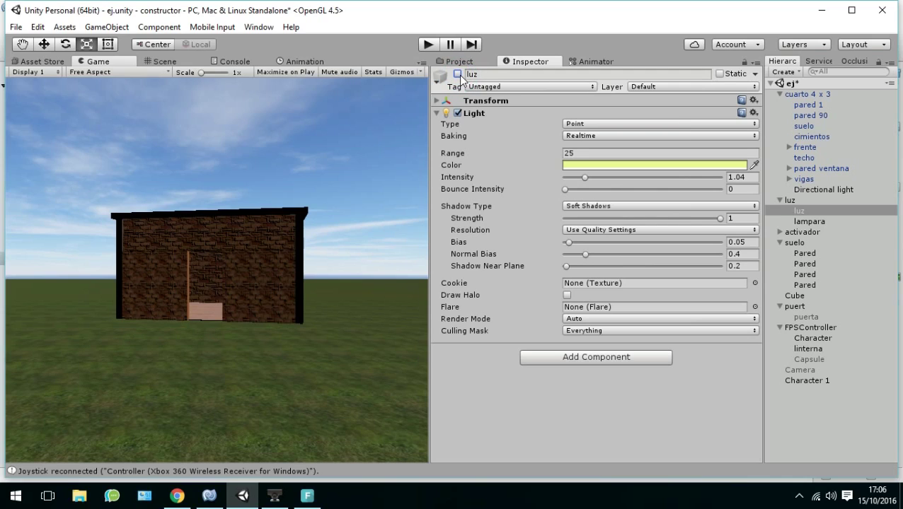
left_click(458, 75)
left_click(458, 75)
left_click(459, 75)
left_click(459, 75)
left_click(459, 75)
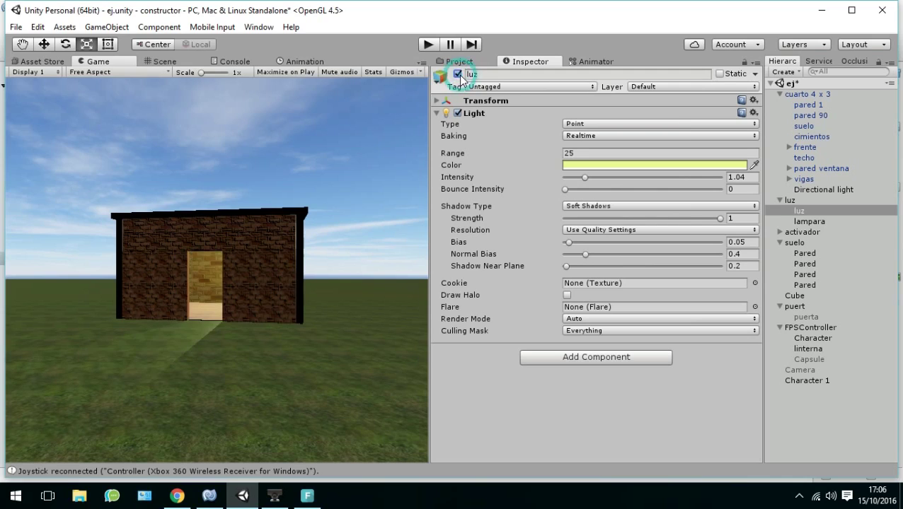
left_click(815, 358)
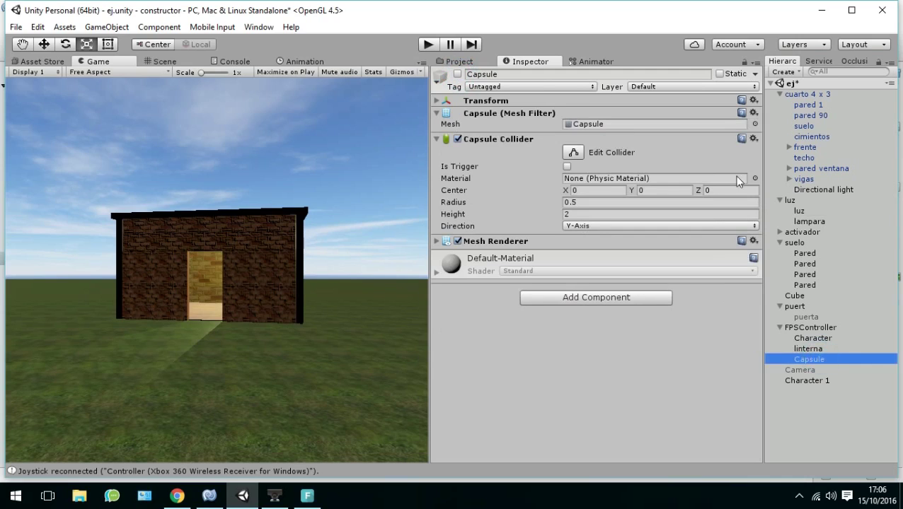
left_click(458, 74)
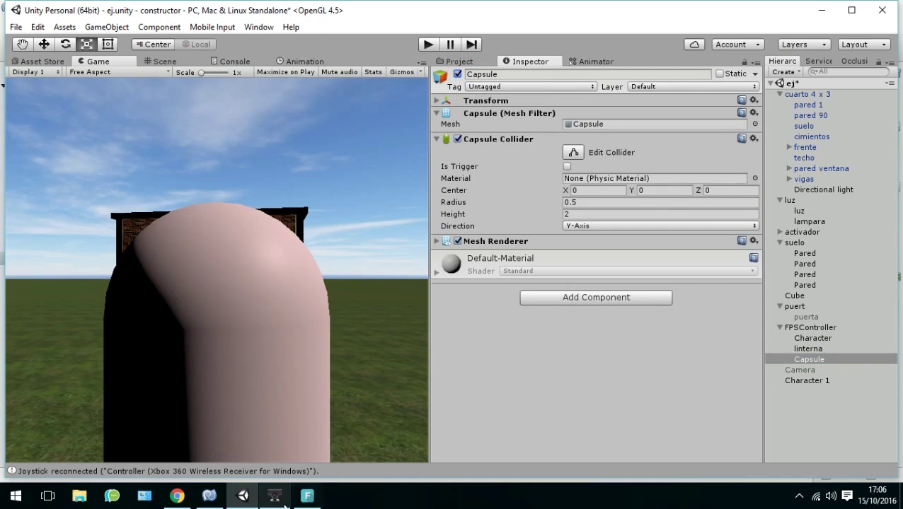
- In Luzoff.cs, highlight the line 16 Player check and lines 17–18 swapping Camera2 for Camera1
left_click(210, 496)
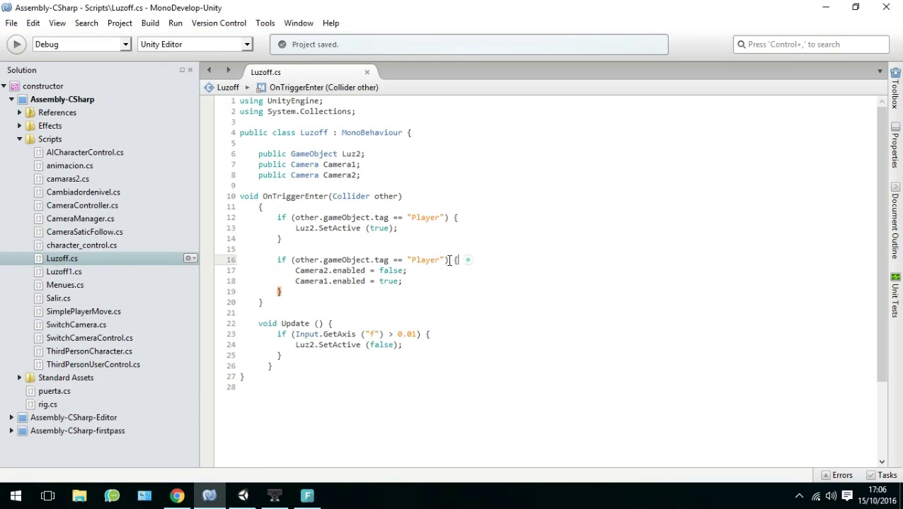
left_click_drag(458, 260, 271, 260)
left_click(440, 284)
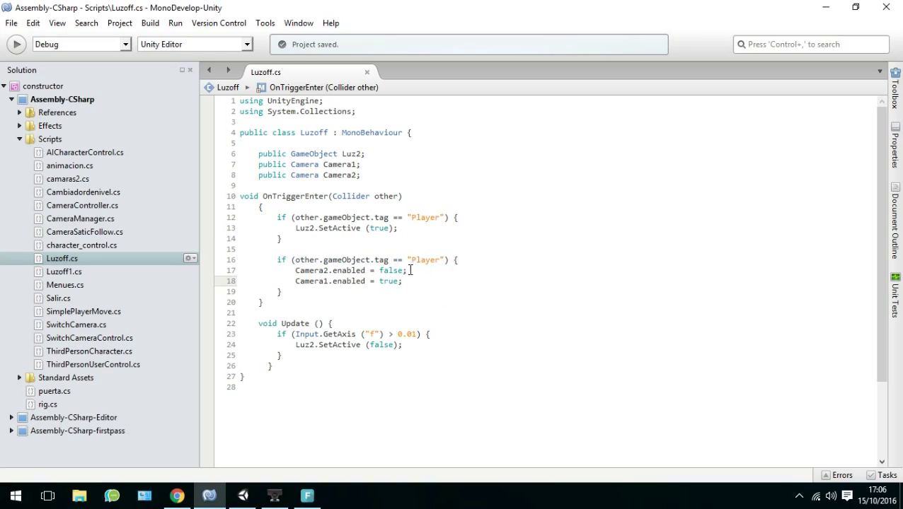
left_click_drag(408, 271, 296, 271)
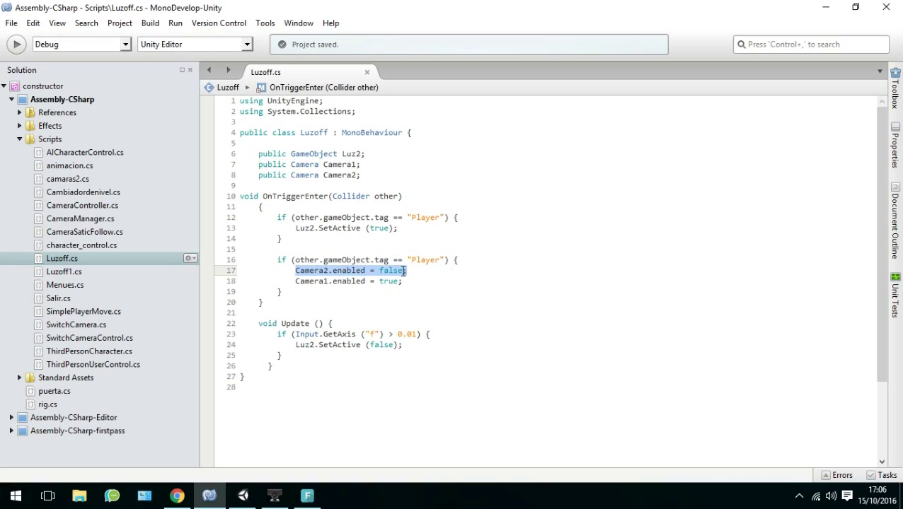
left_click_drag(416, 282, 289, 282)
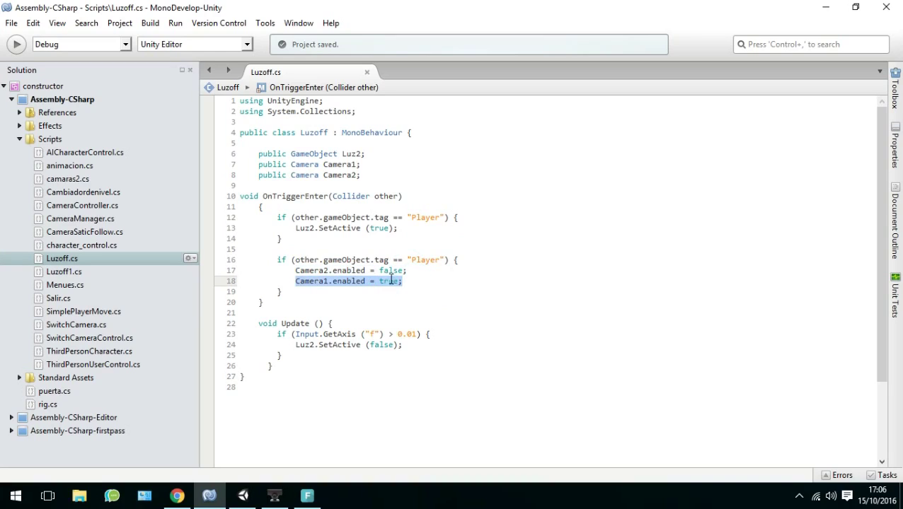
left_click(417, 279)
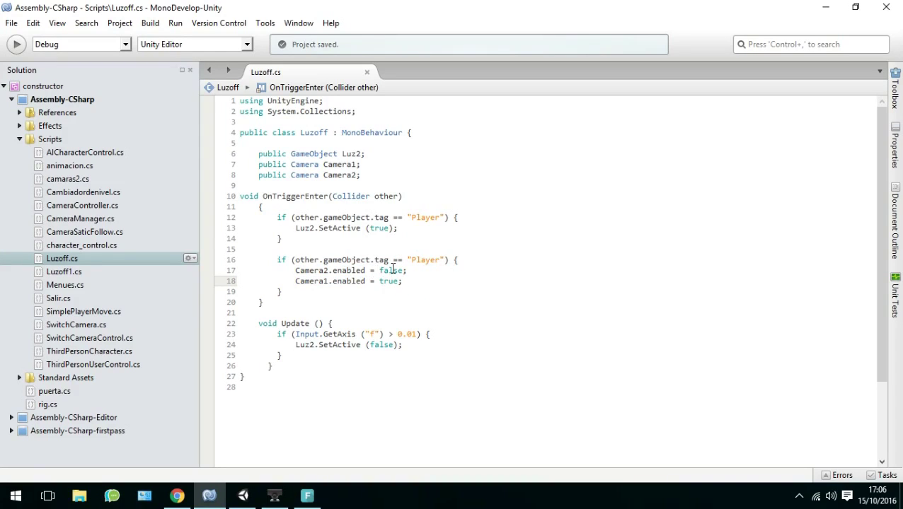
- Point out the false/true values and the SetActive call on line 13, then return to Unity
mouse_move(380, 271)
left_mouse_down()
mouse_move(403, 271)
mouse_move(399, 282)
left_mouse_up()
left_click(418, 283)
left_click(419, 282)
double_click(319, 229)
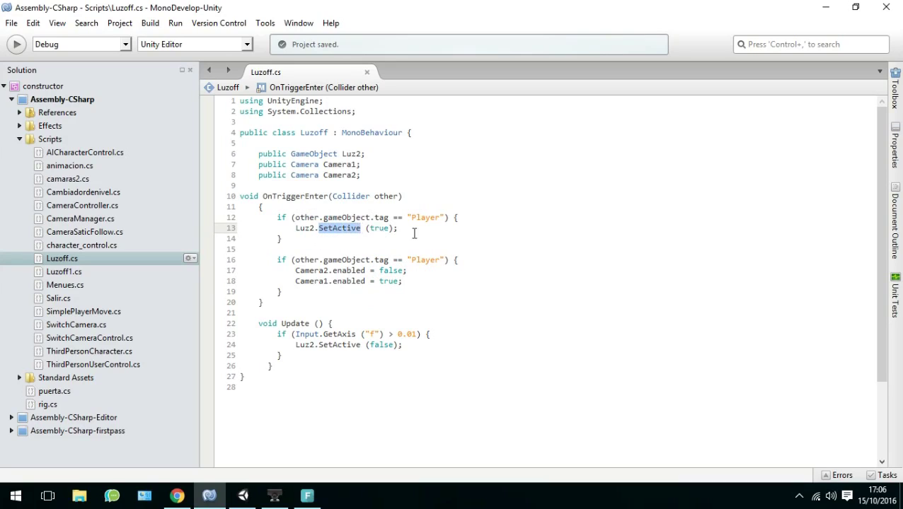
left_click(496, 261)
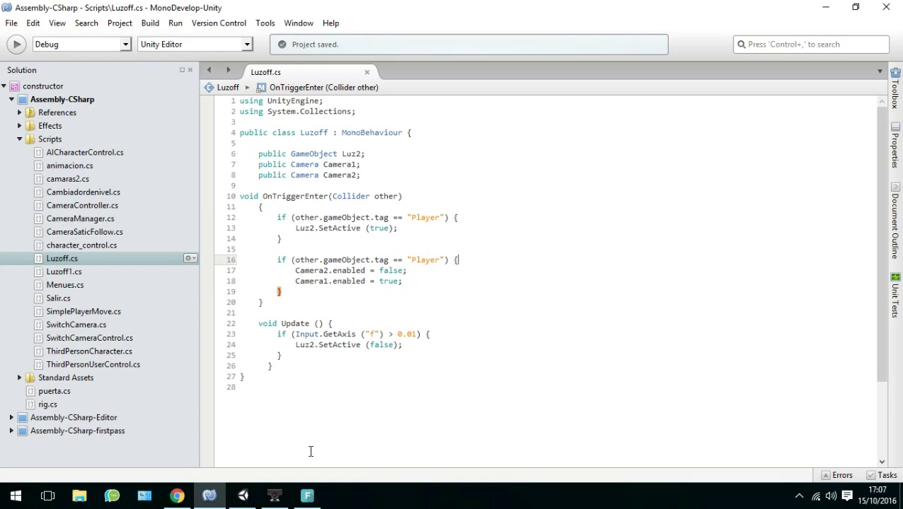
left_click(244, 491)
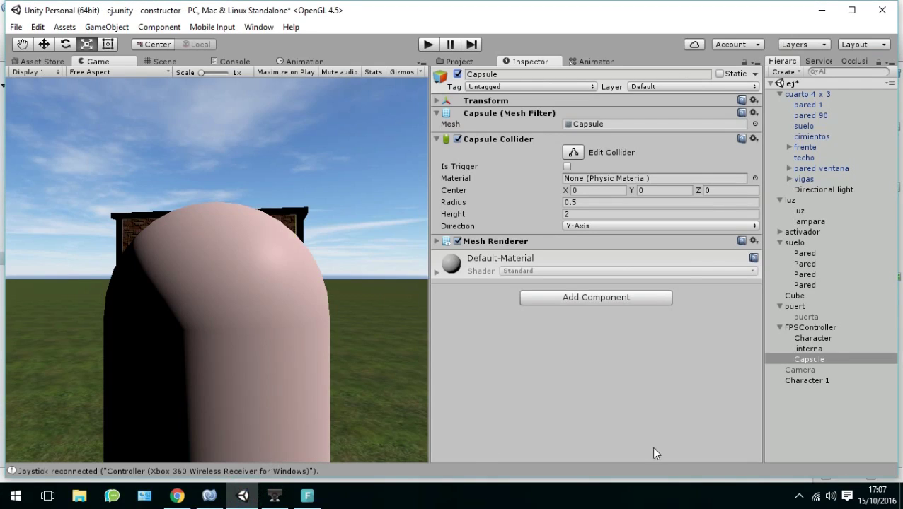
- Inspect Character 1, Character and FPSController, then puert's Luzoff light and camera fields
left_click(793, 380)
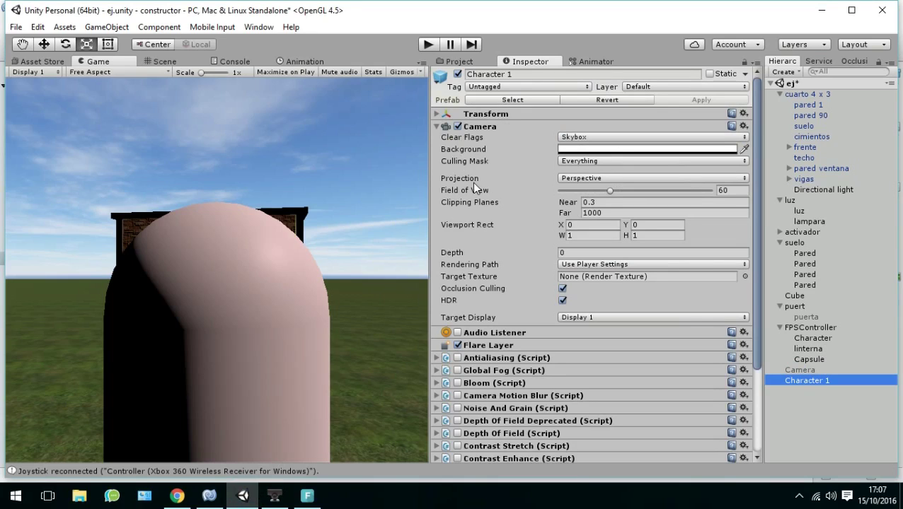
left_click(786, 338)
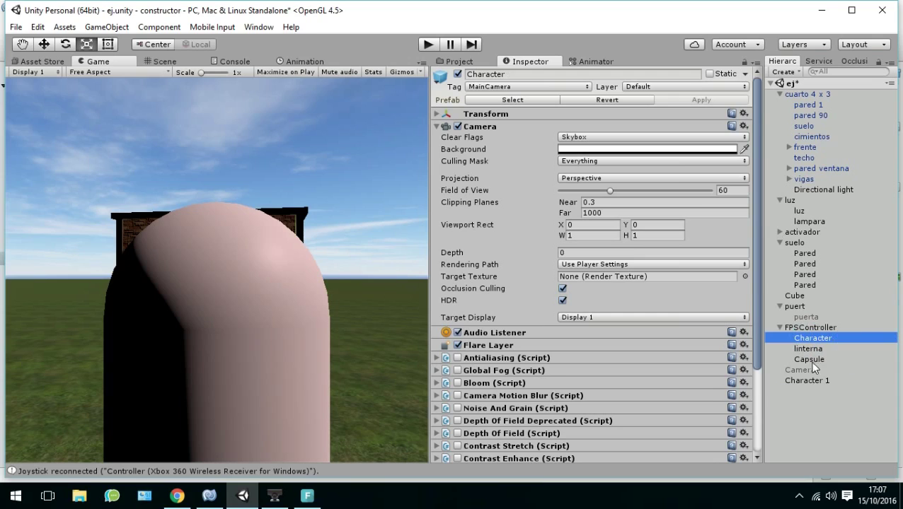
left_click(812, 329)
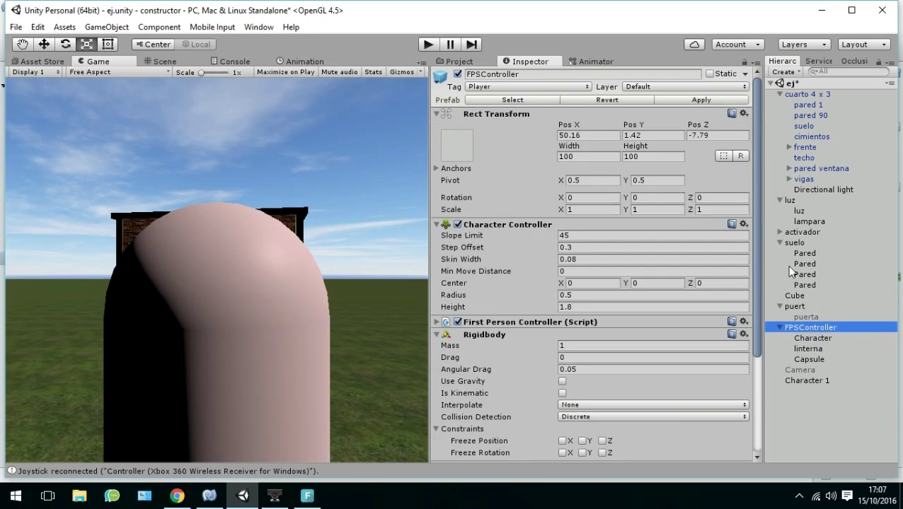
left_click(795, 306)
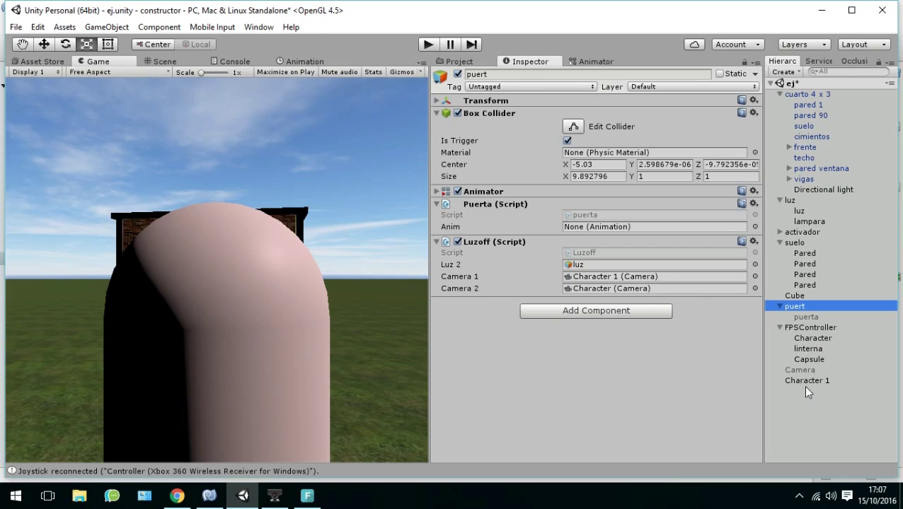
- Assign Character 1 to the Luzoff Camera 1 field, then switch to Luzoff.cs in MonoDevelop
left_click_drag(805, 380, 627, 280)
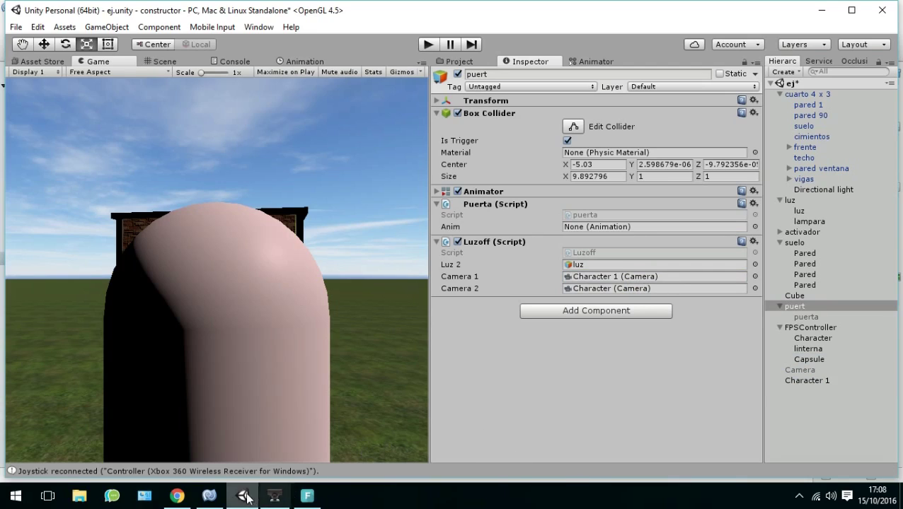
left_click(209, 496)
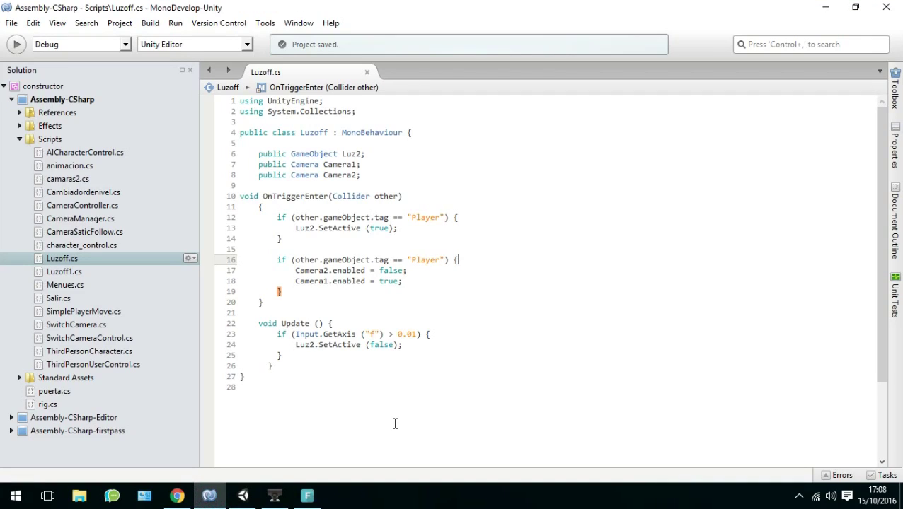
- Add the closing brace on line 25 and review the GetAxis("f") condition on line 23
left_click(279, 355)
type("}")
left_click_drag(277, 334, 428, 336)
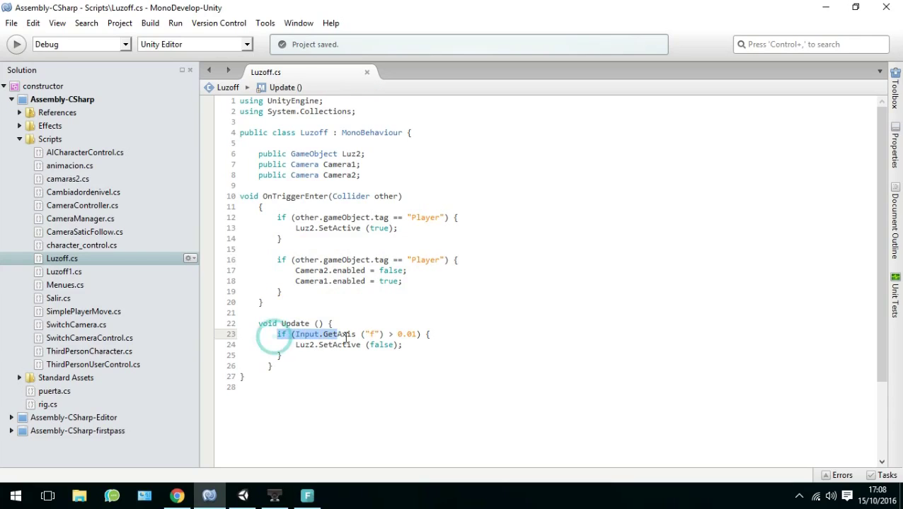
left_click(414, 342)
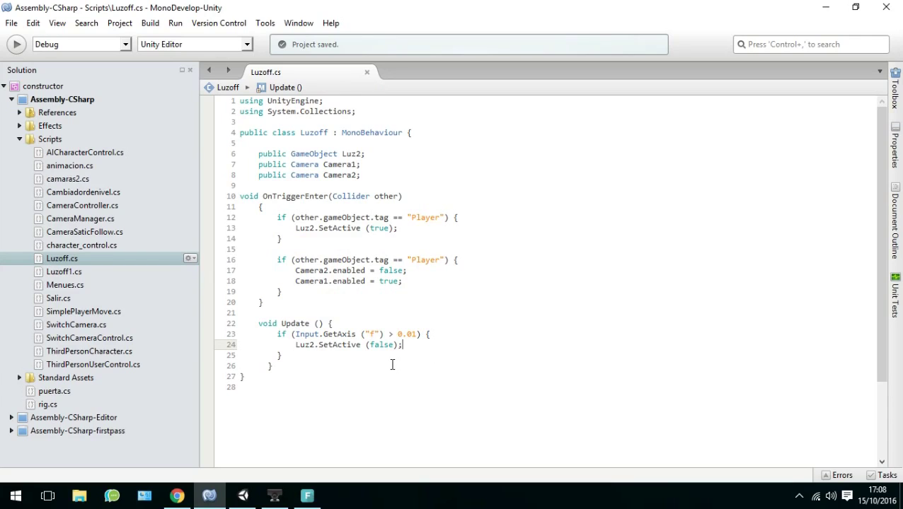
left_click(324, 335)
double_click(337, 335)
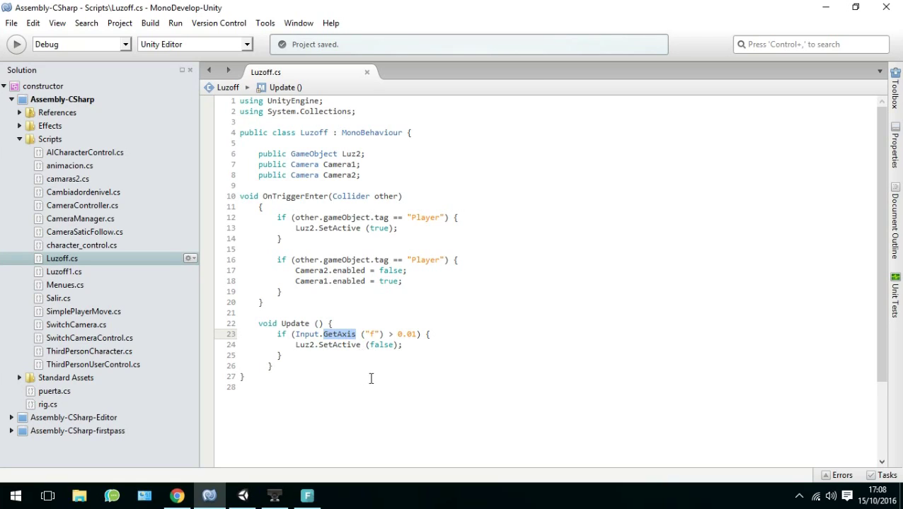
left_click(372, 336)
- Review the Luz2.SetActive(false) call on line 24 against the SetActive(true) call on line 13
left_click_drag(433, 345, 296, 344)
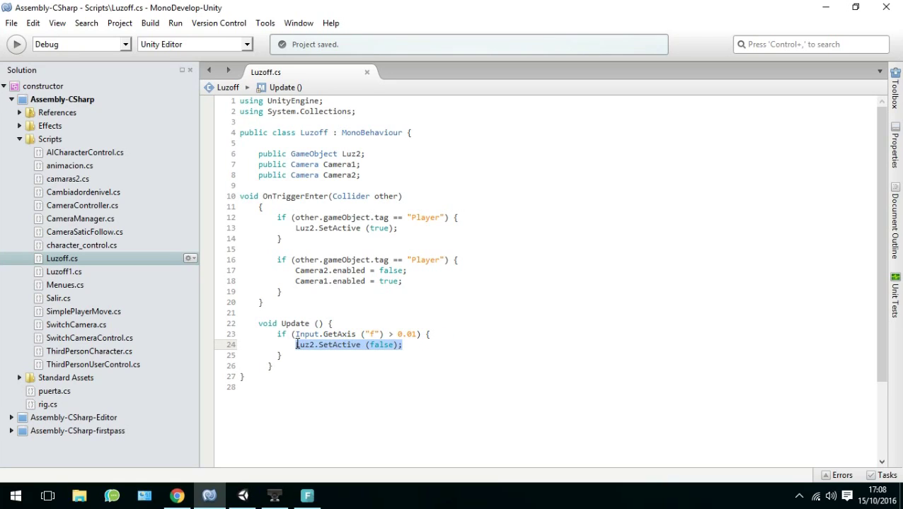
left_click(363, 345)
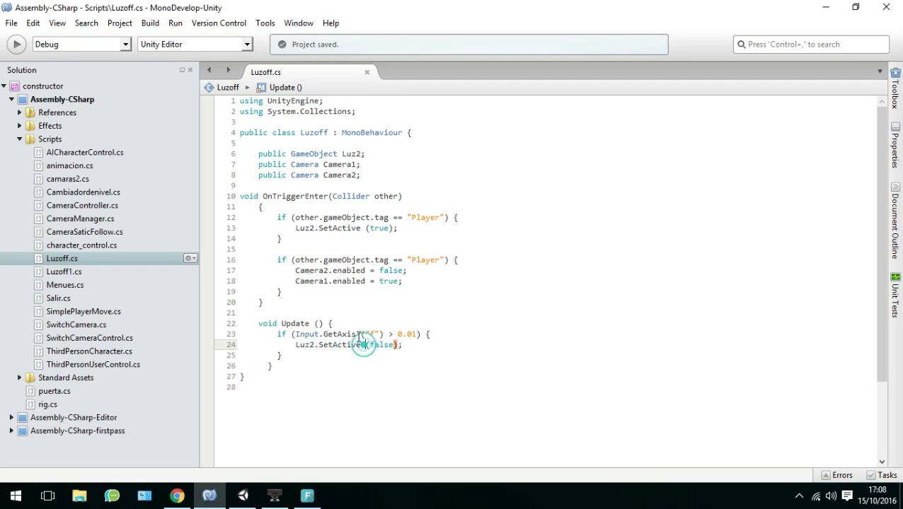
left_click_drag(360, 227, 304, 238)
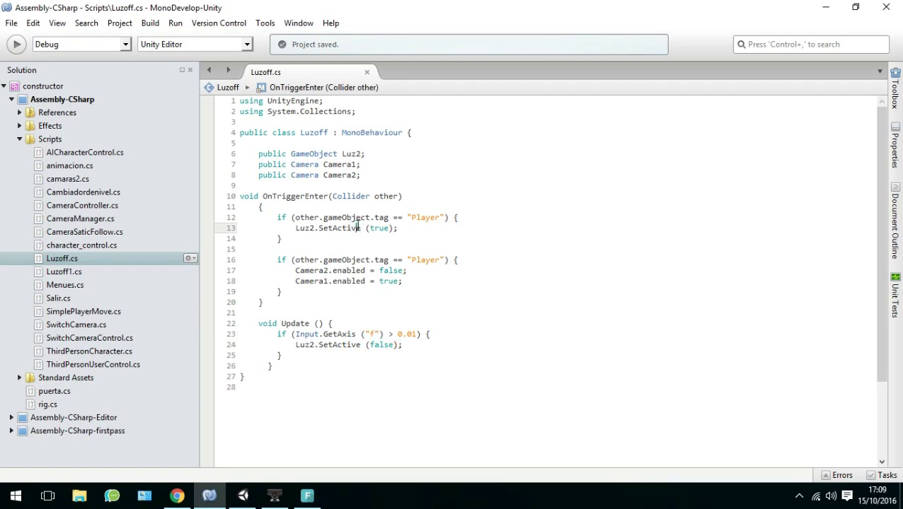
left_click(304, 234)
left_click(361, 228)
left_click_drag(370, 228, 392, 229)
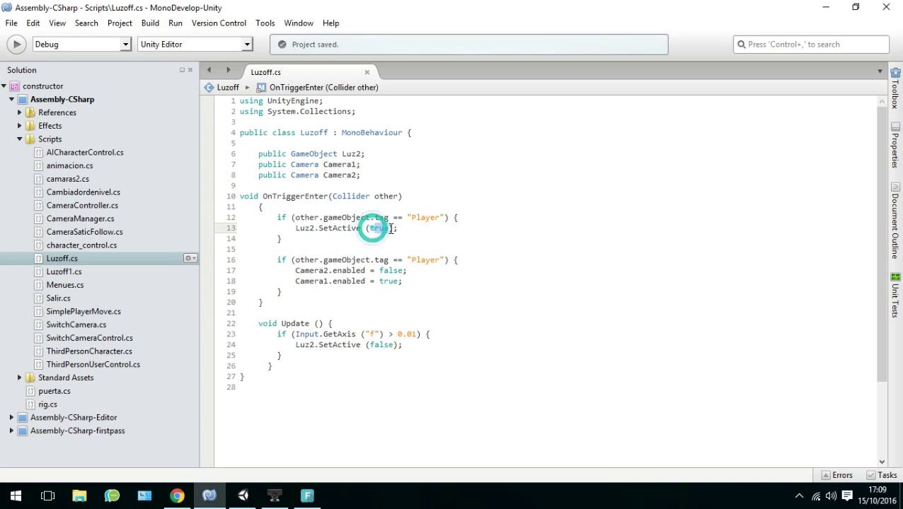
double_click(357, 345)
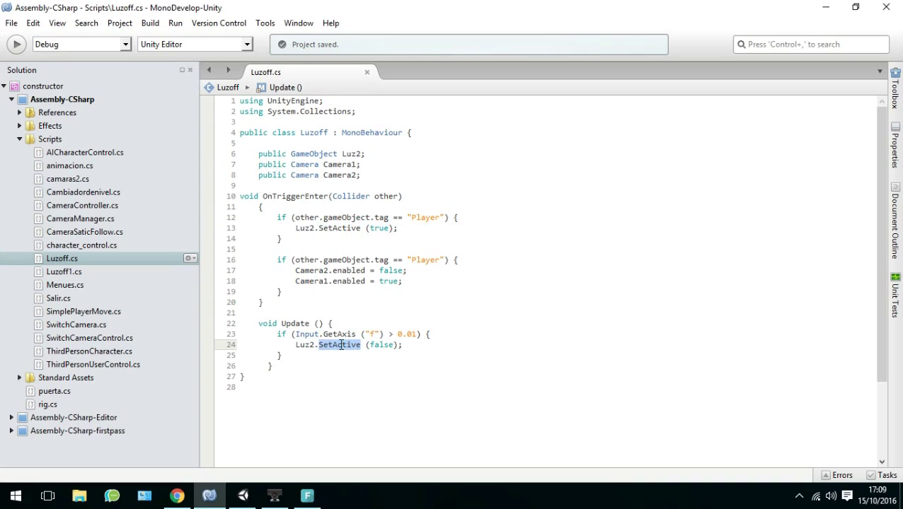
left_click_drag(371, 344, 394, 345)
left_click(404, 347)
left_click(243, 495)
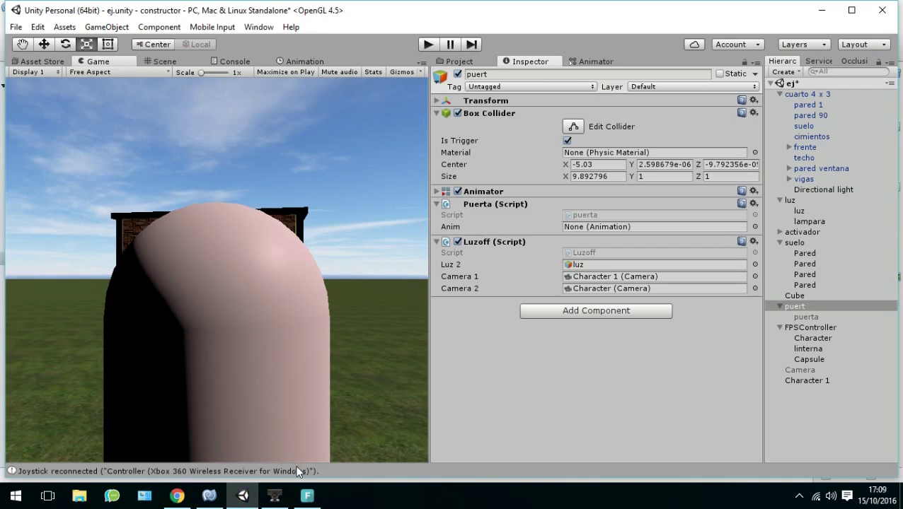
mouse_move(273, 499)
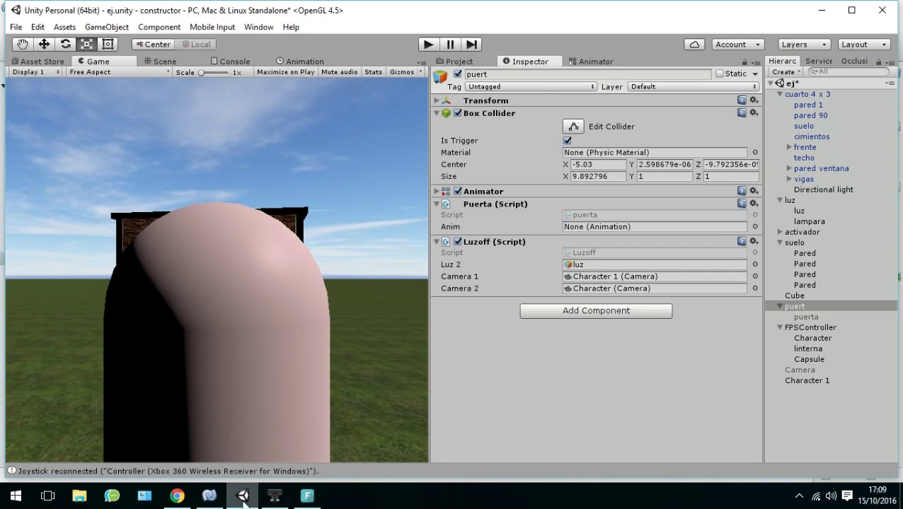
left_click(209, 497)
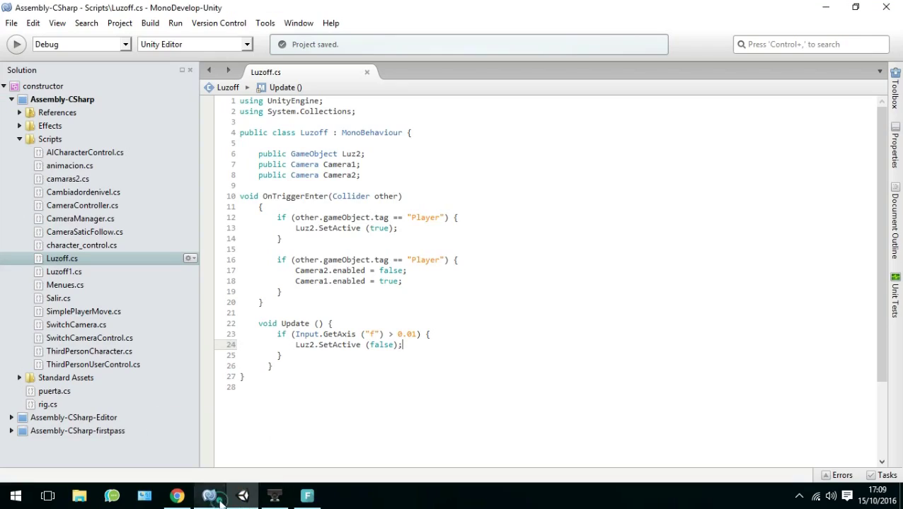
double_click(353, 333)
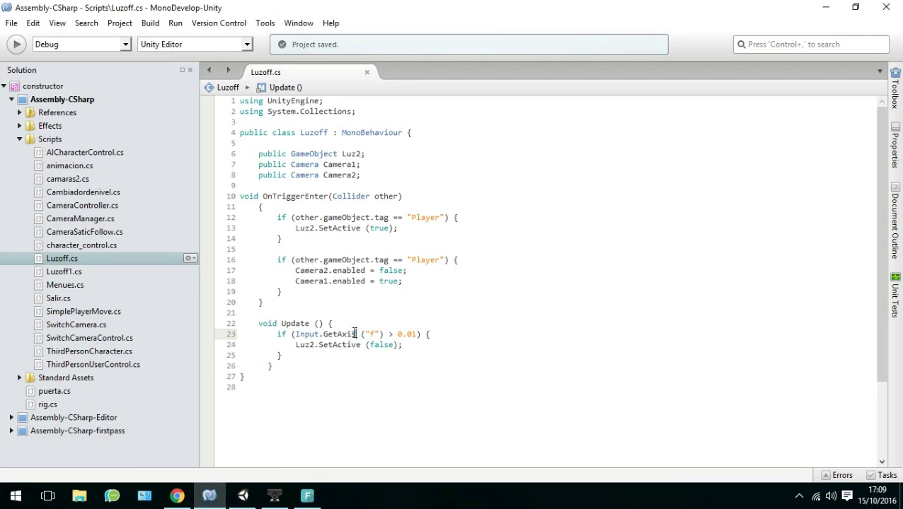
left_click(389, 386)
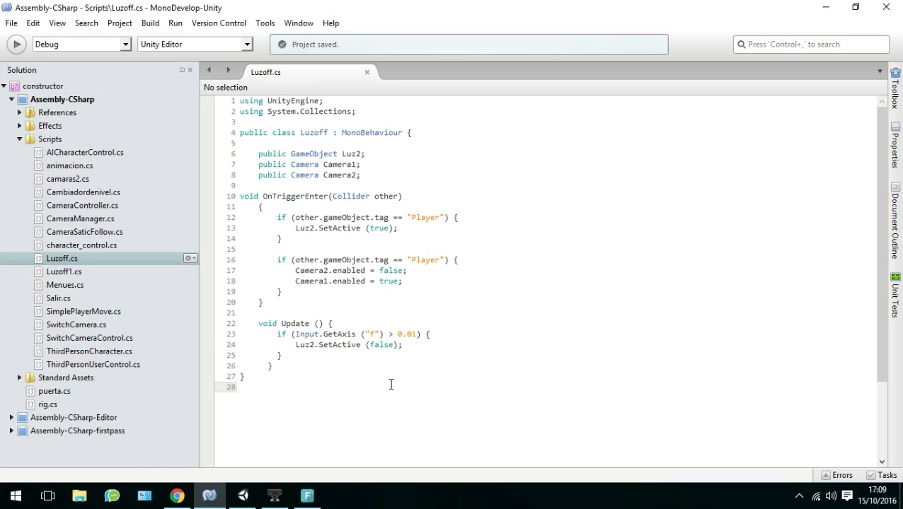
double_click(297, 336)
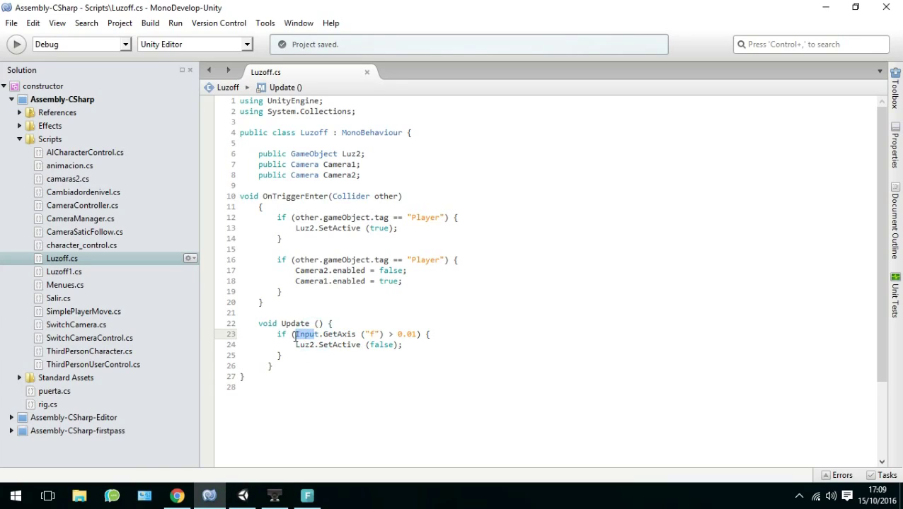
left_click(294, 335)
left_click(313, 334)
left_click_drag(318, 337, 296, 334)
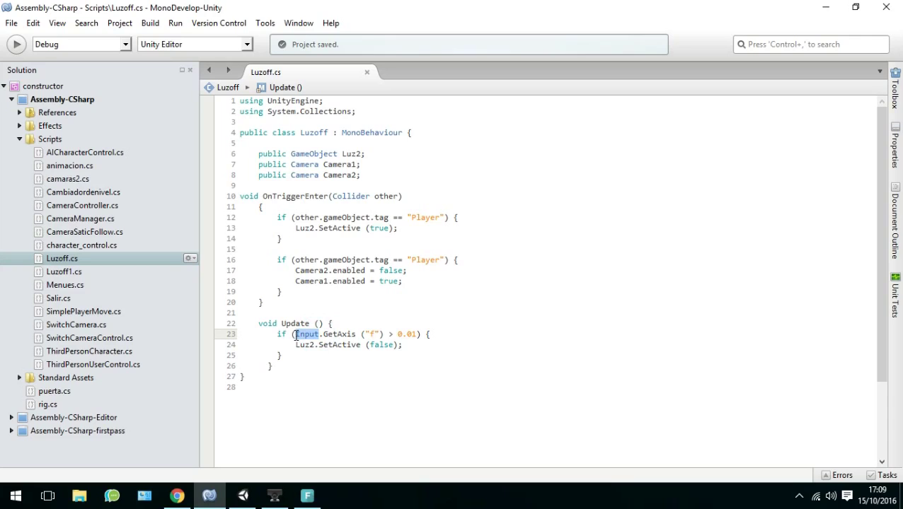
left_click(359, 386)
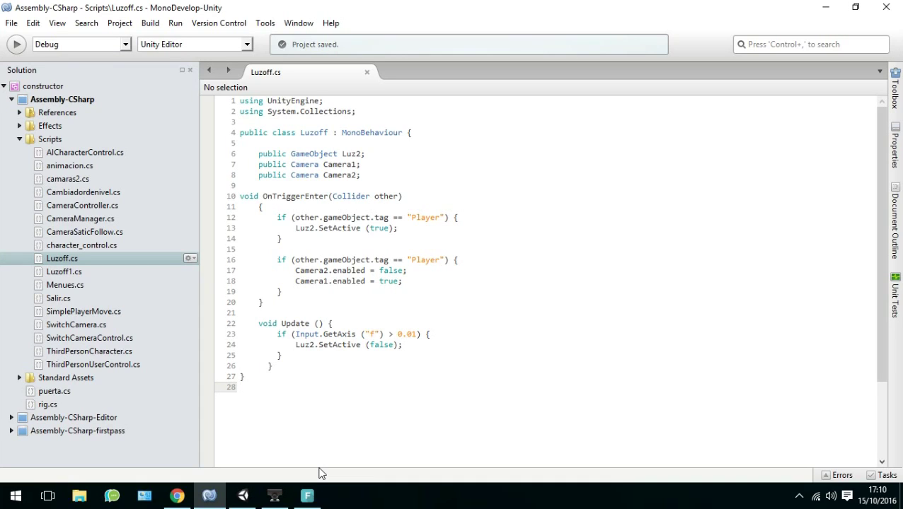
left_click(283, 495)
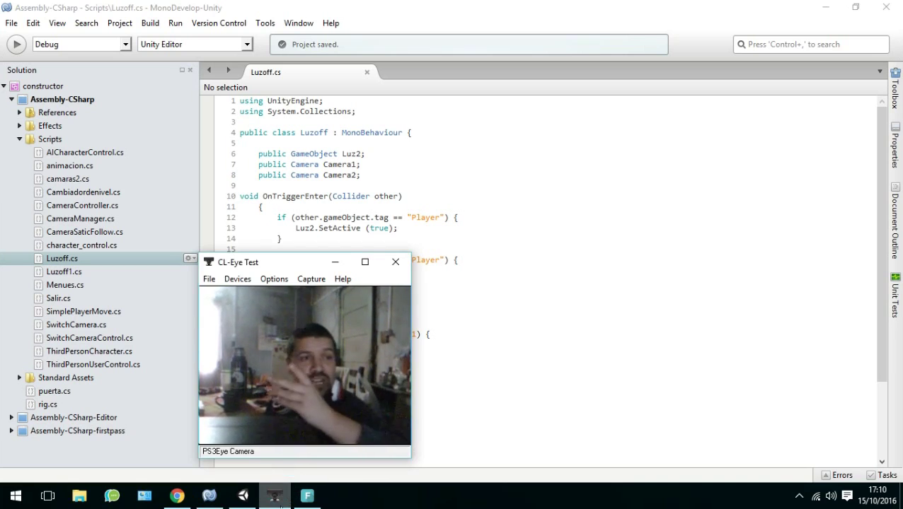
left_click(242, 498)
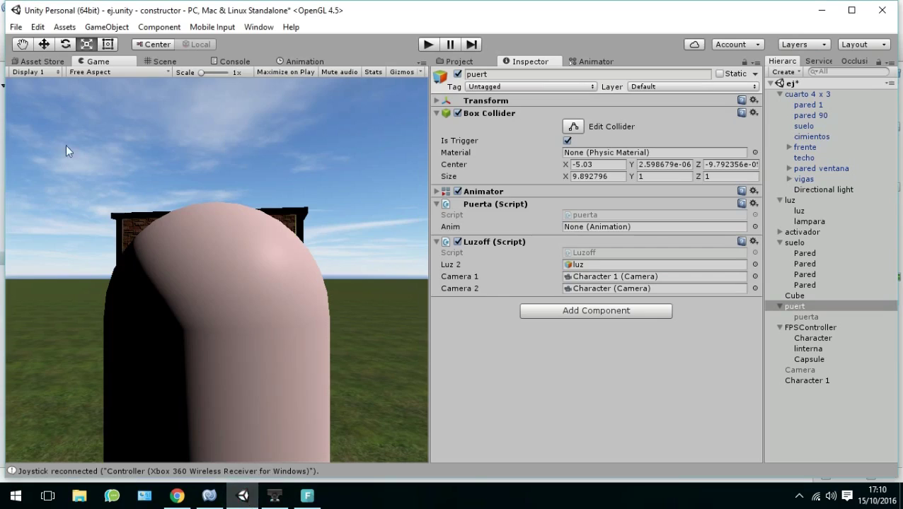
left_click(18, 28)
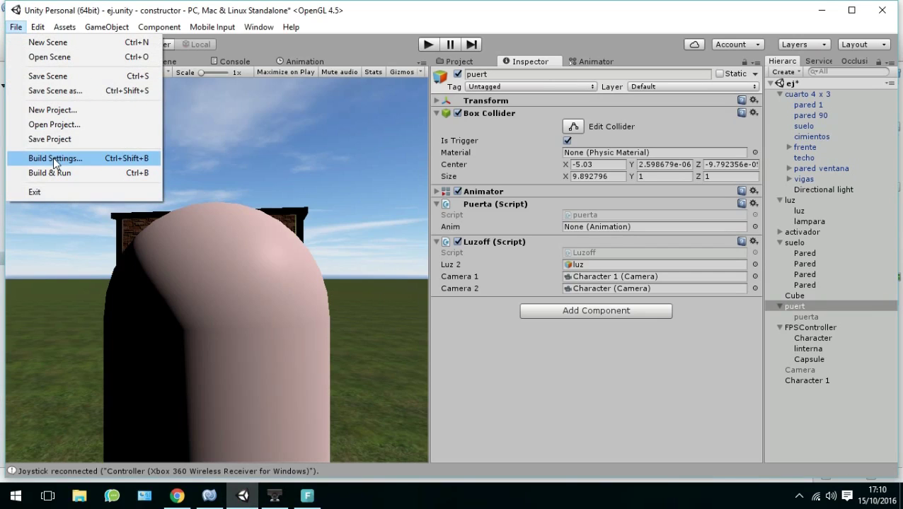
mouse_move(38, 27)
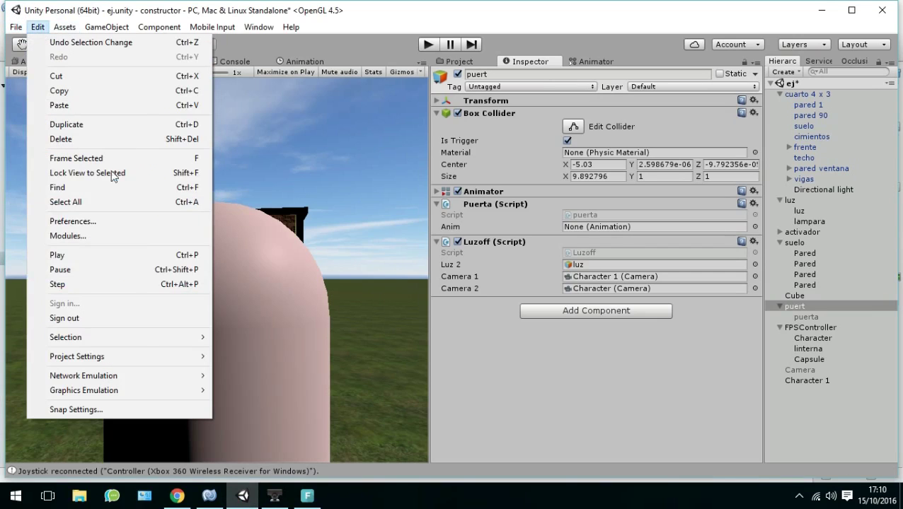
mouse_move(126, 357)
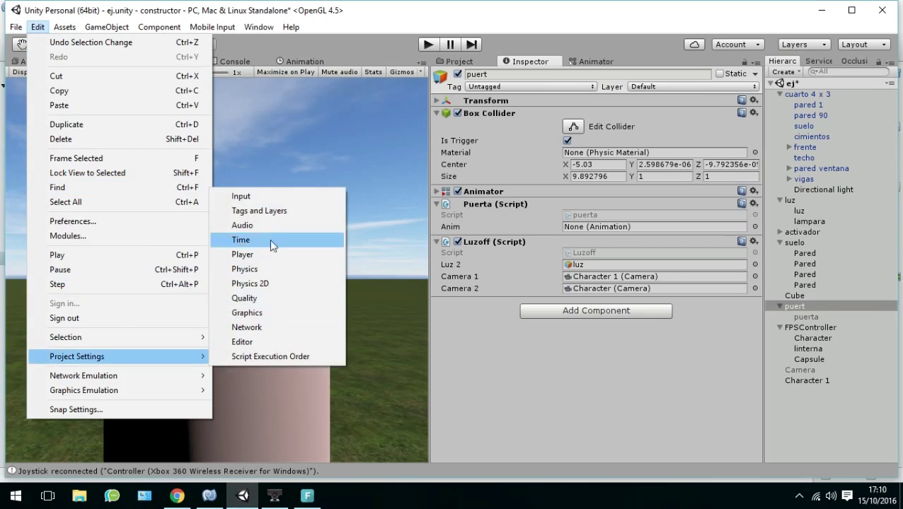
left_click(349, 346)
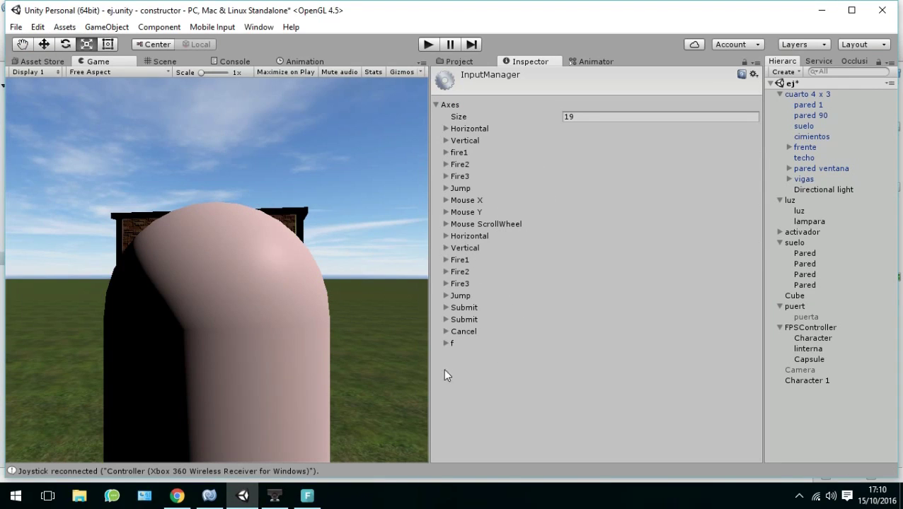
left_click(455, 345)
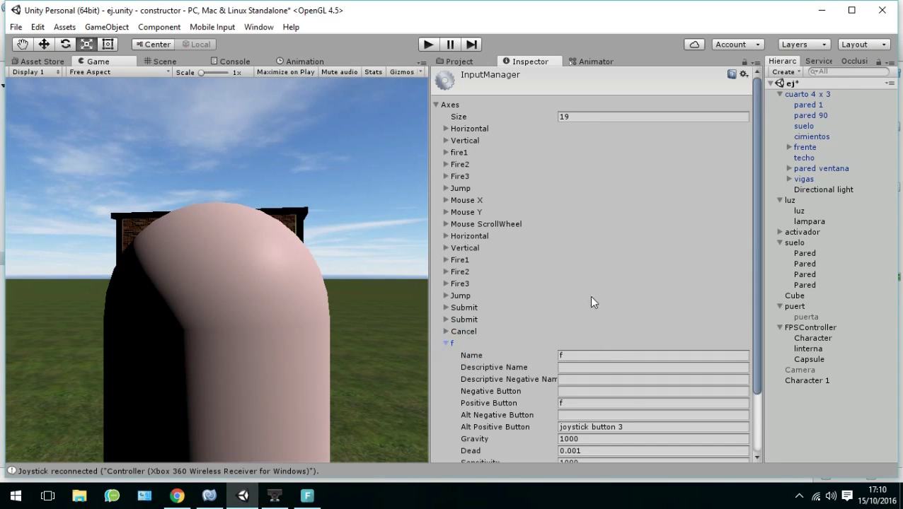
scroll(525, 339, "down", 2)
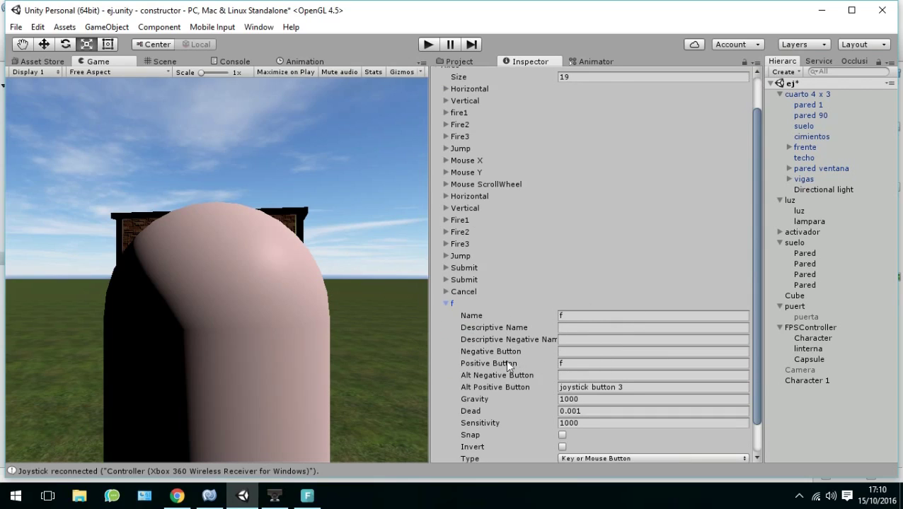
left_click(570, 357)
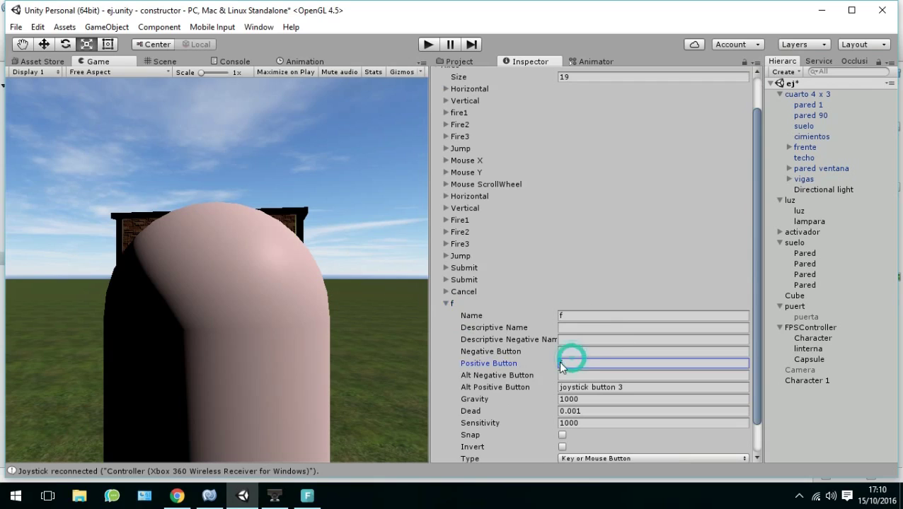
type("f")
left_click(585, 303)
left_click(446, 344)
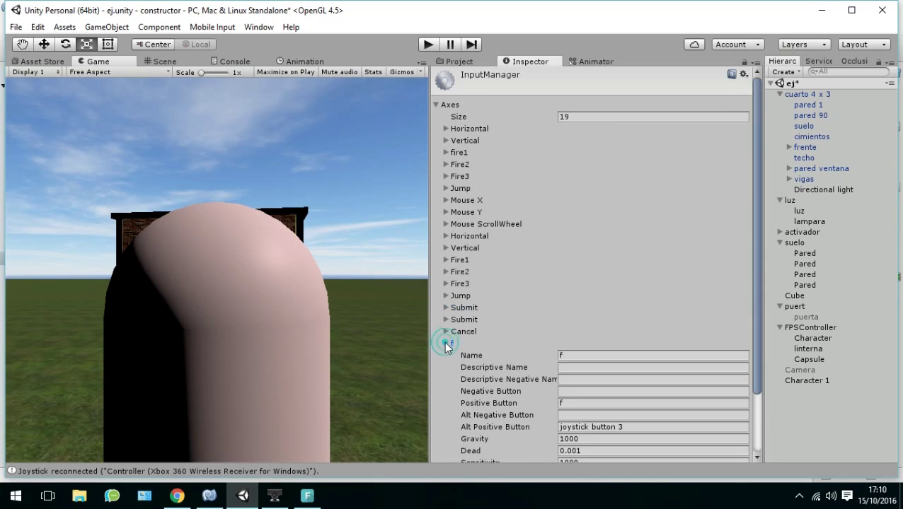
scroll(445, 347, "down", 1)
scroll(445, 347, "down", 1)
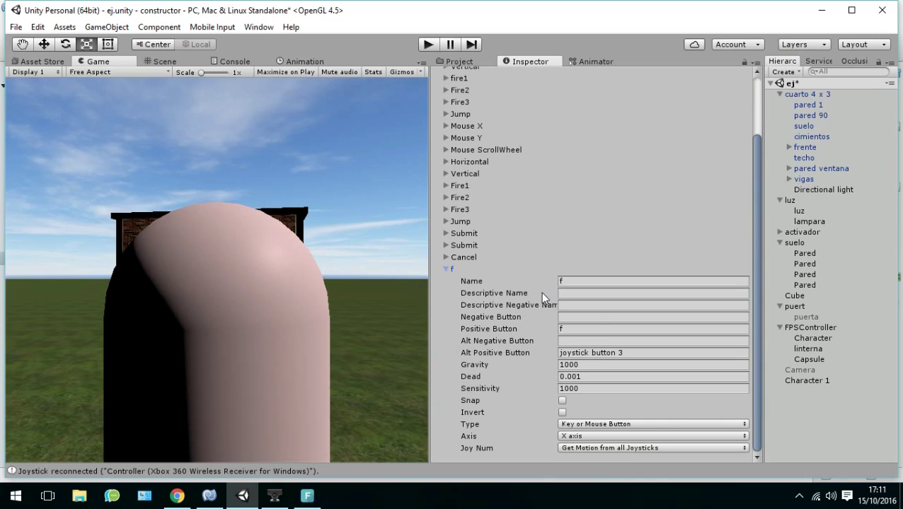
mouse_move(540, 292)
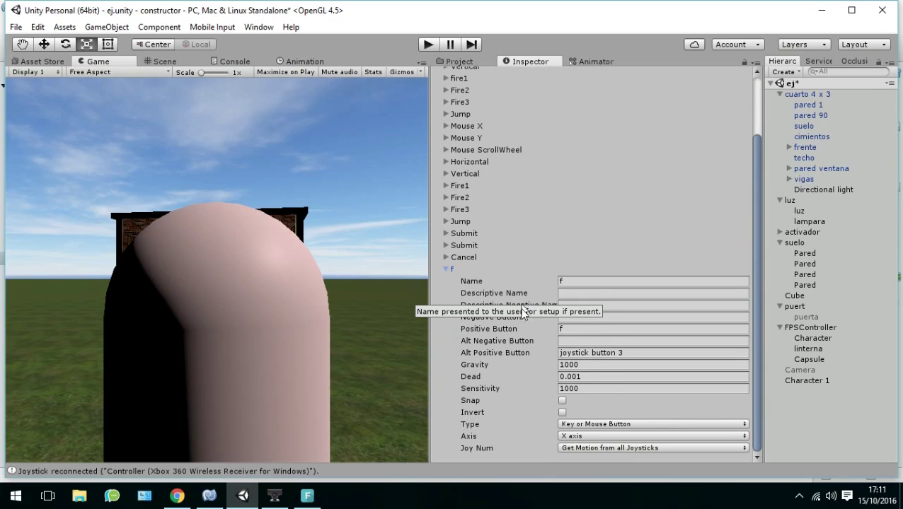
mouse_move(546, 420)
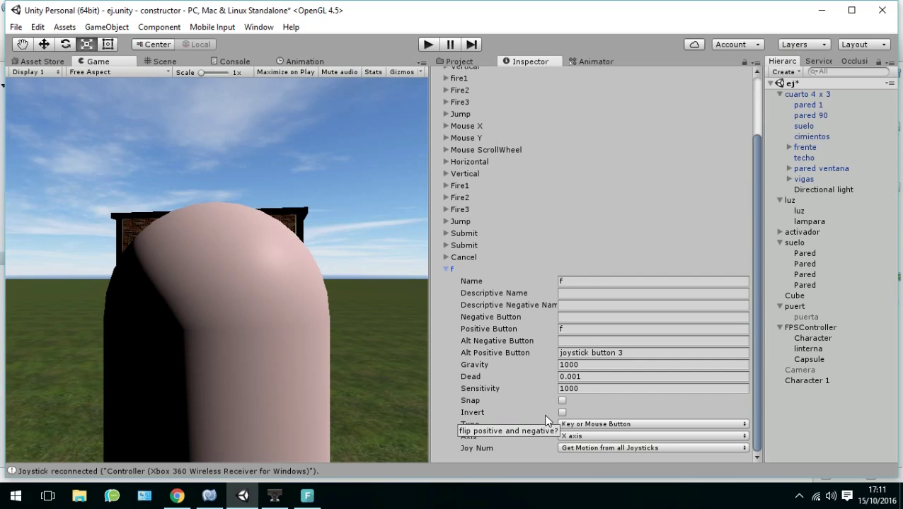
scroll(537, 259, "up", 3)
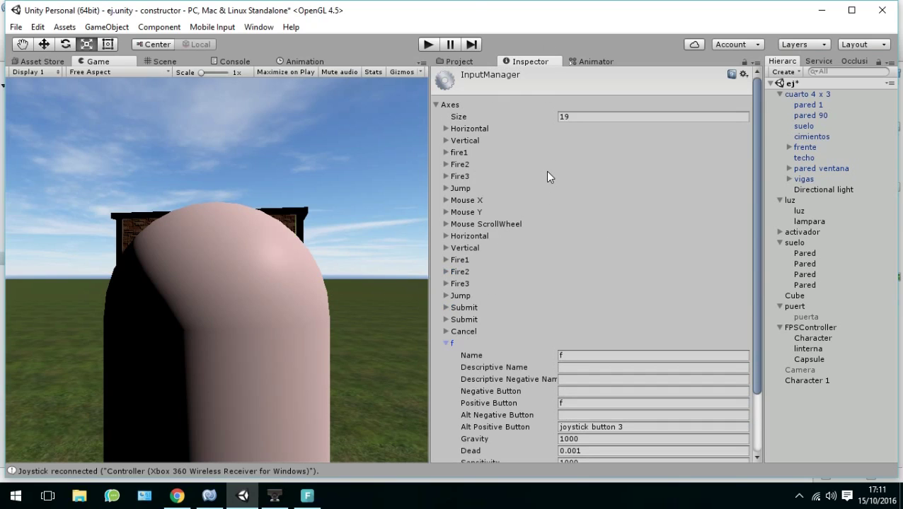
scroll(561, 175, "down", 2)
scroll(561, 175, "down", 2)
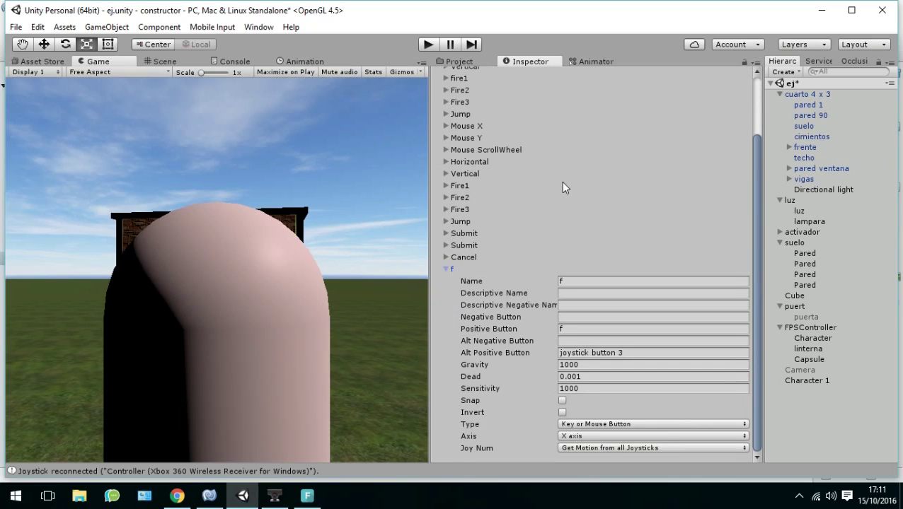
left_click(573, 280)
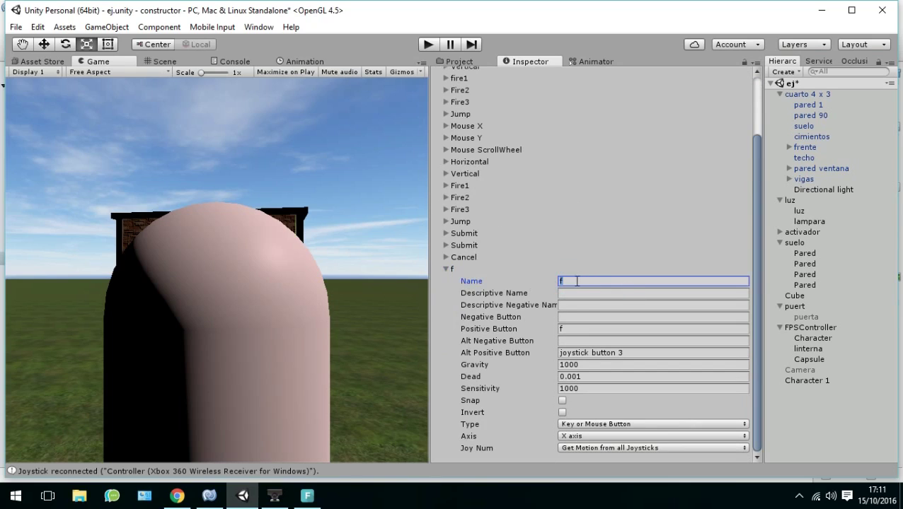
left_click(570, 330)
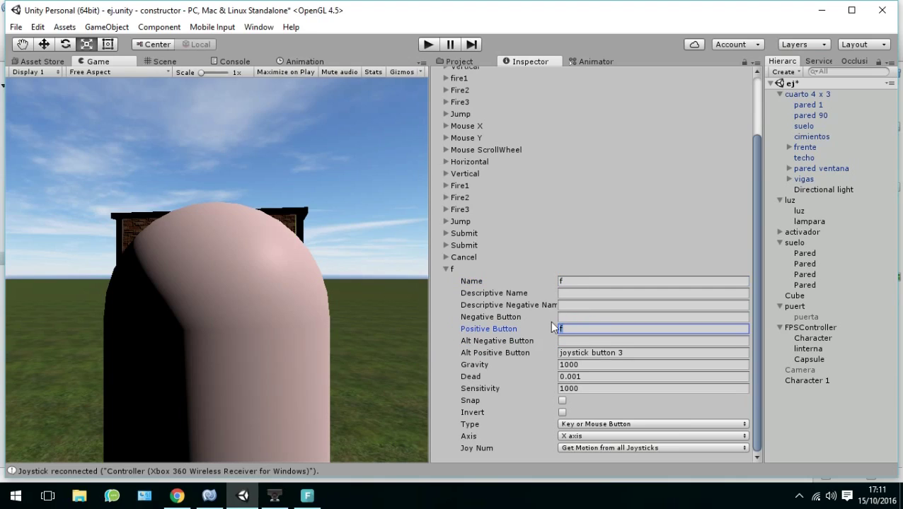
left_click_drag(624, 352, 602, 355)
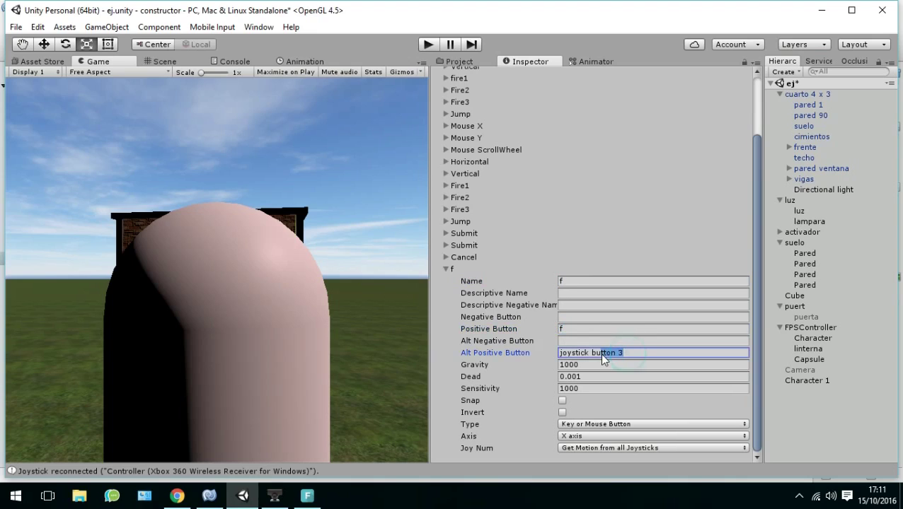
left_click(628, 352)
- Inspect the fire1 axis (left ctrl, mouse 0) and the second Fire1 axis settings
scroll(520, 273, "up", 3)
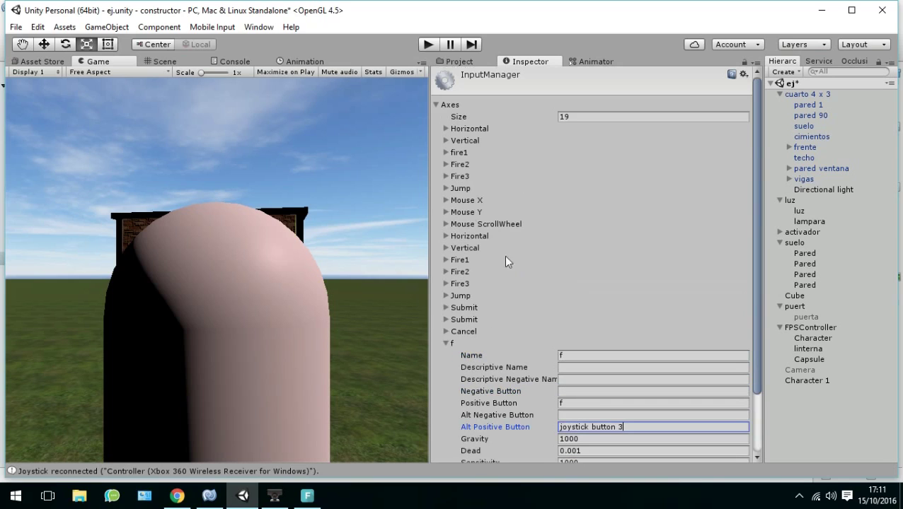
left_click(445, 152)
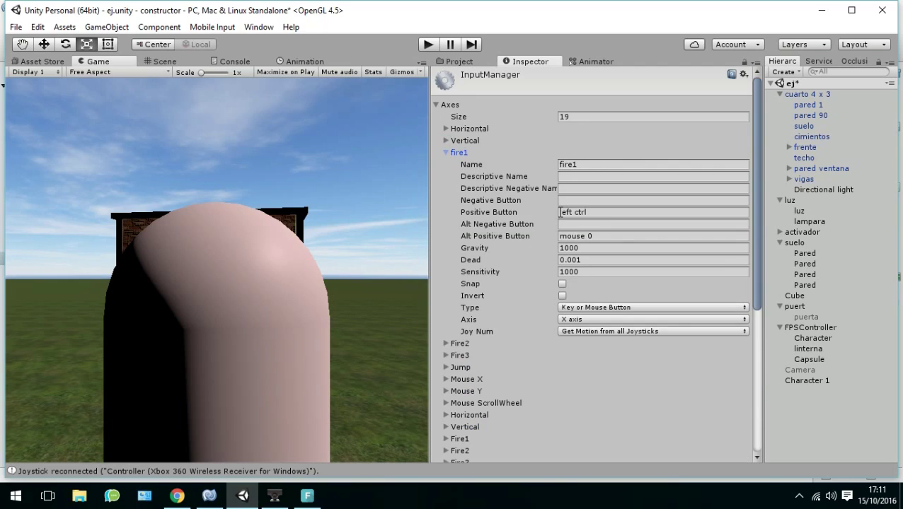
left_click(601, 212)
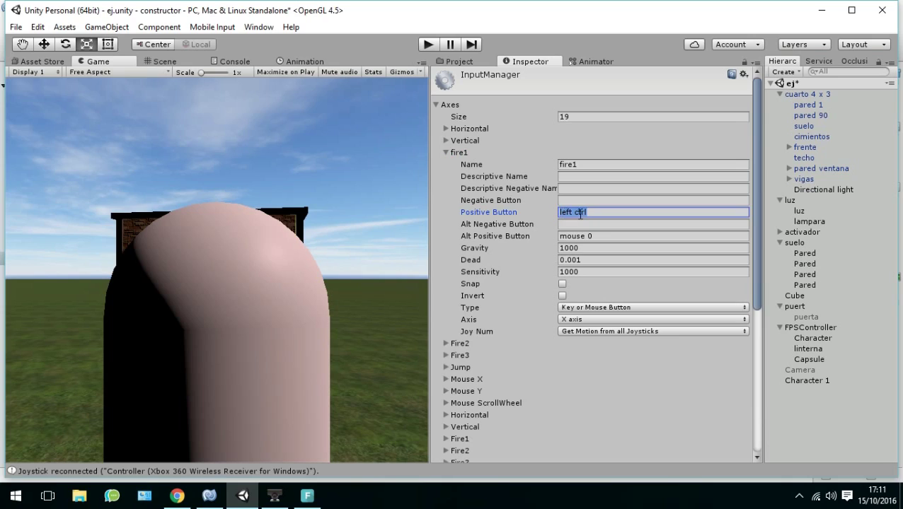
left_click(599, 237)
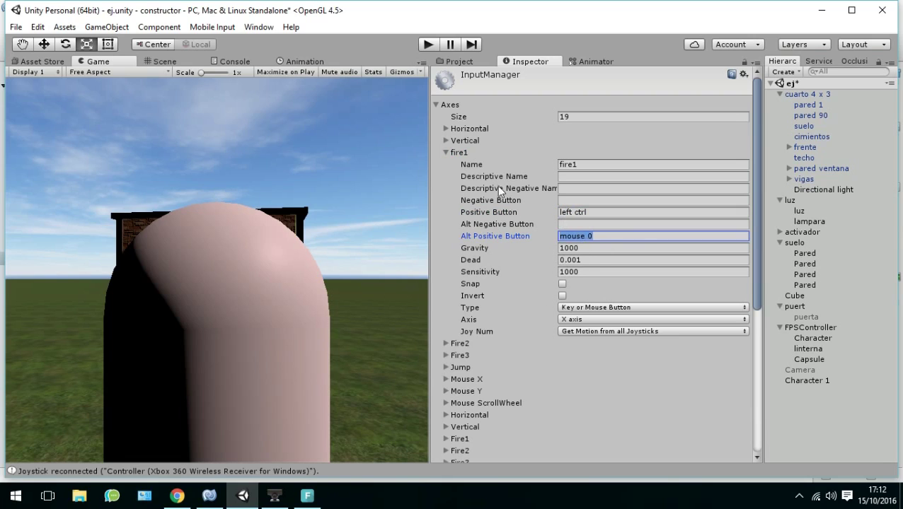
scroll(505, 190, "down", 3)
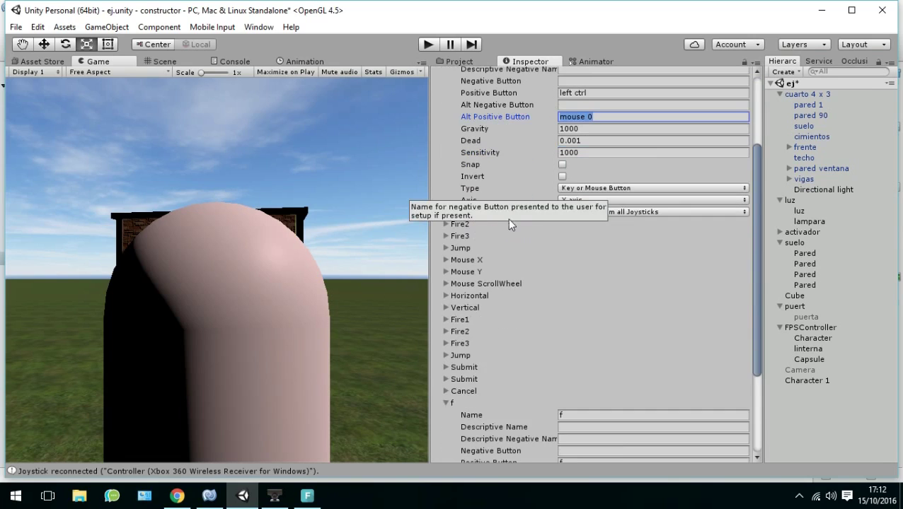
scroll(495, 254, "down", 1)
left_click(448, 283)
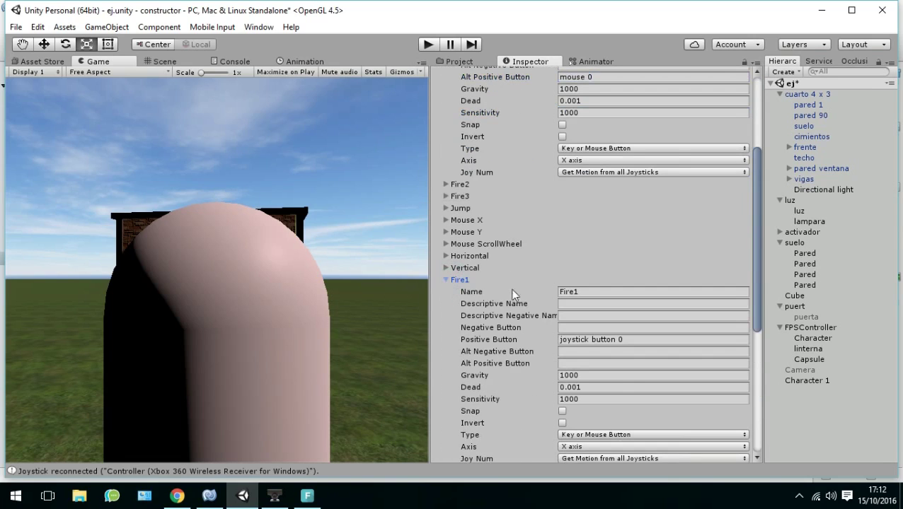
scroll(513, 290, "down", 1)
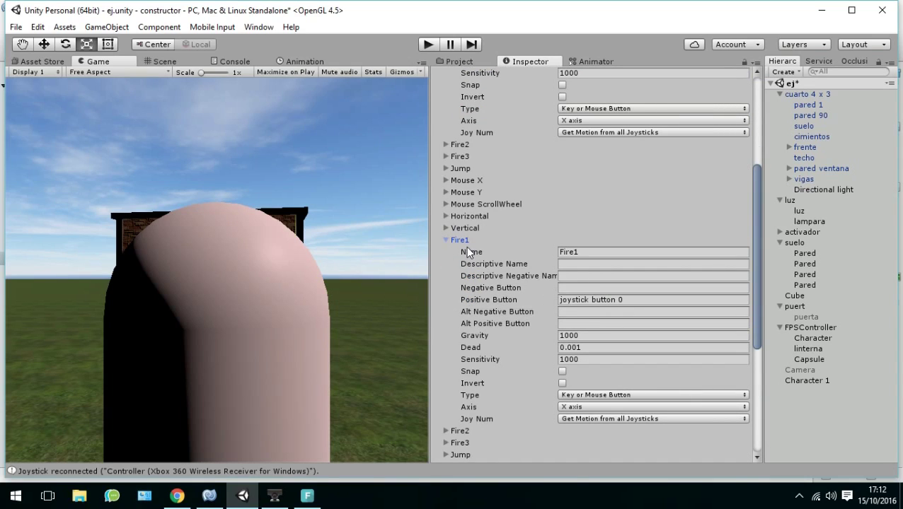
scroll(482, 253, "up", 2)
scroll(482, 253, "up", 2)
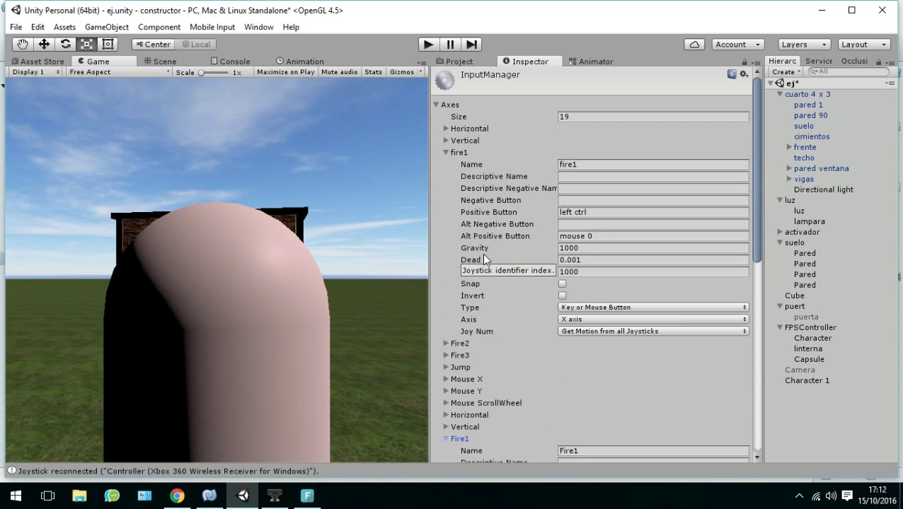
- Rename the fire1 axis to Fire1 with a capital F and collapse it
left_click(563, 164)
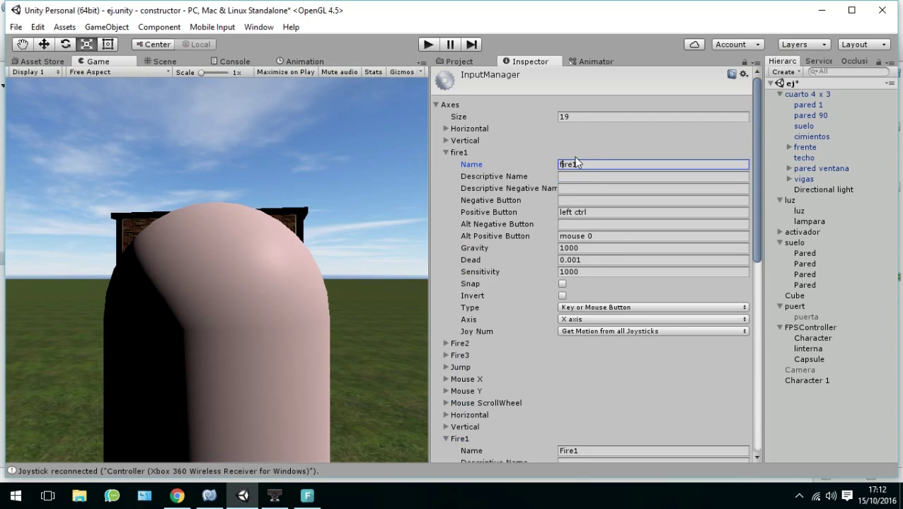
key("BackSpace")
type("f")
key("BackSpace")
type("F")
left_click(590, 164)
left_click(446, 154)
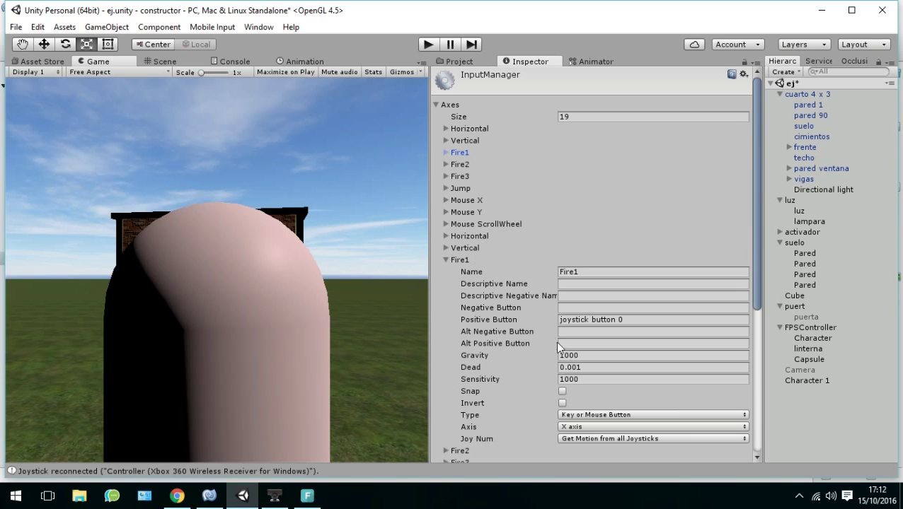
- Select the number in Fire1's 'joystick button 0' positive button, then bring up the CL-Eye Test window
left_click(635, 319)
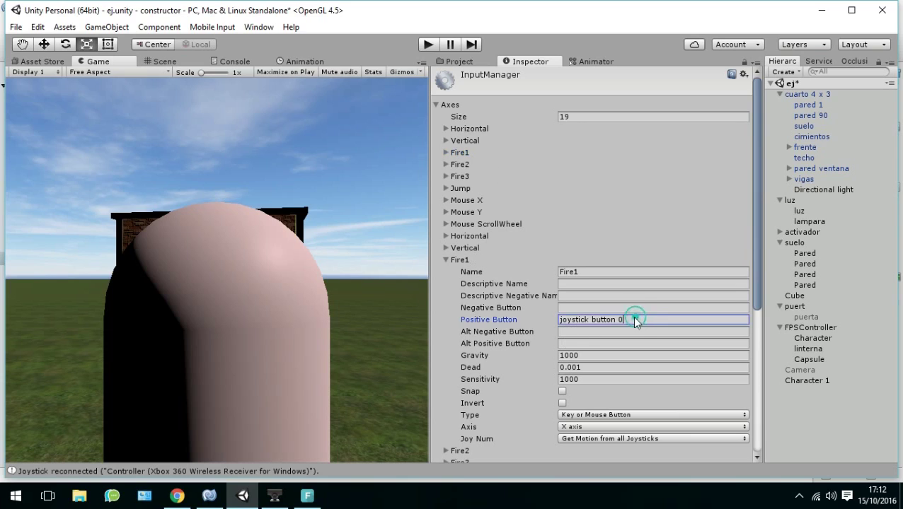
left_click_drag(635, 319, 614, 319)
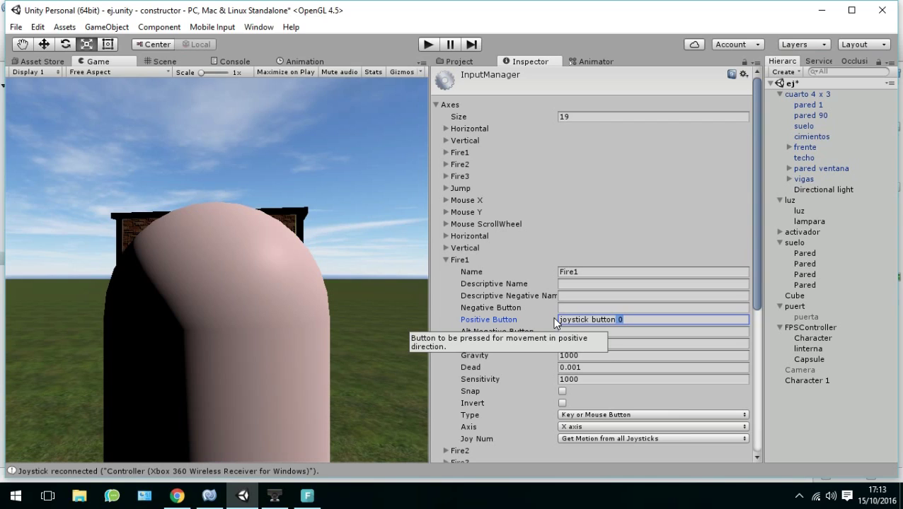
left_click(274, 498)
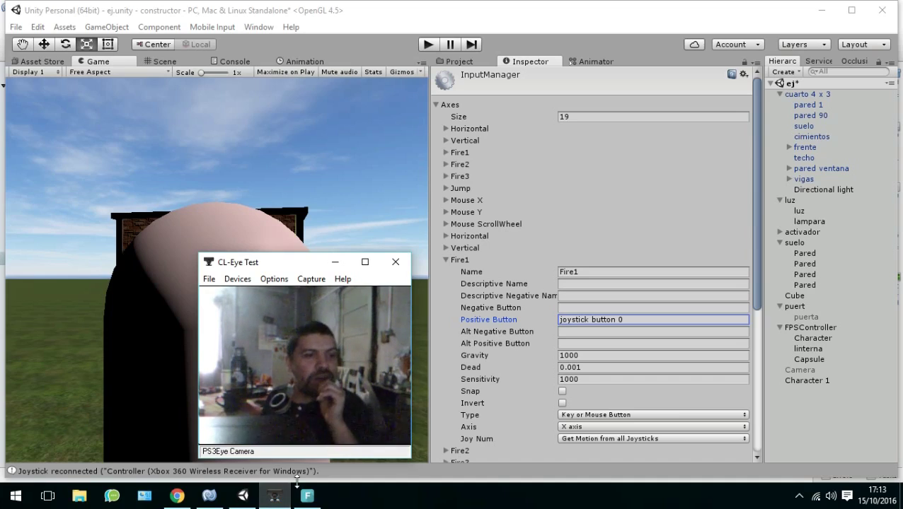
- Bring the Unity editor back in front of the CL-Eye Test window
mouse_move(298, 486)
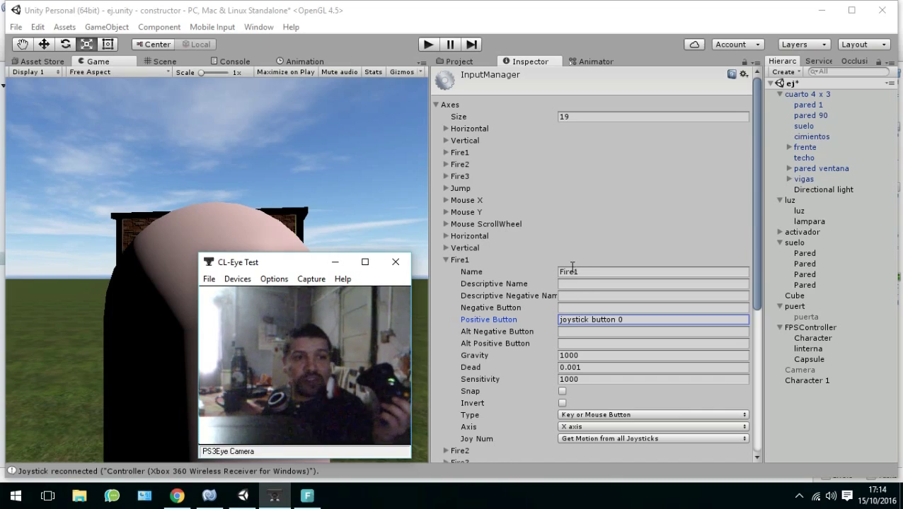
left_click(445, 257)
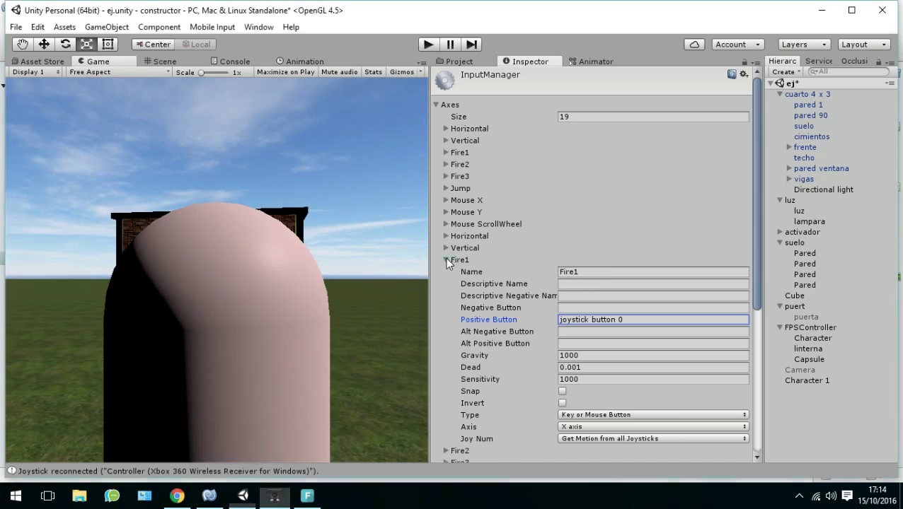
- Collapse the custom f axis (key f, joystick button 3) at the end of the InputManager list
left_click(281, 495)
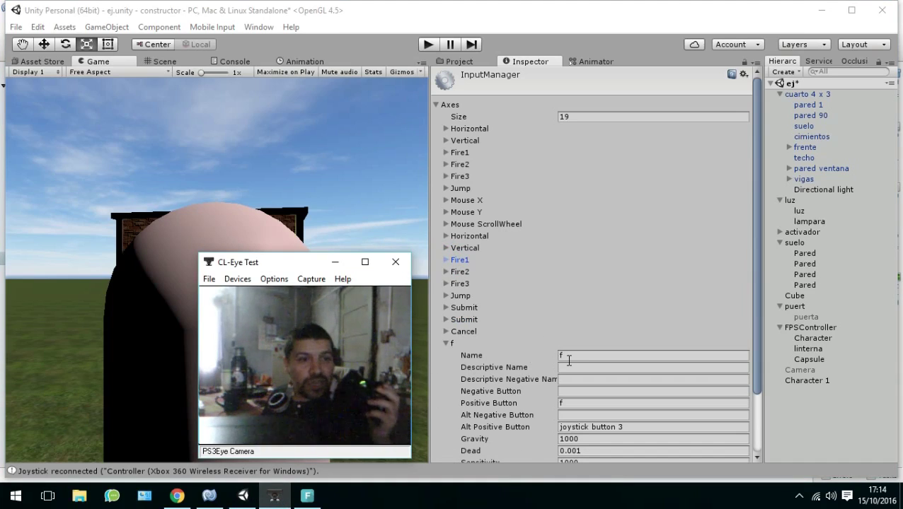
scroll(569, 361, "down", 3)
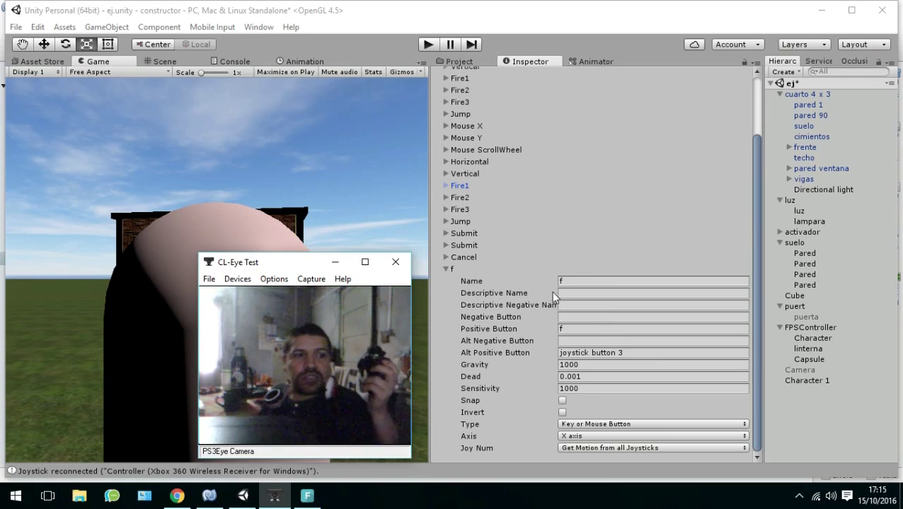
scroll(552, 310, "up", 3)
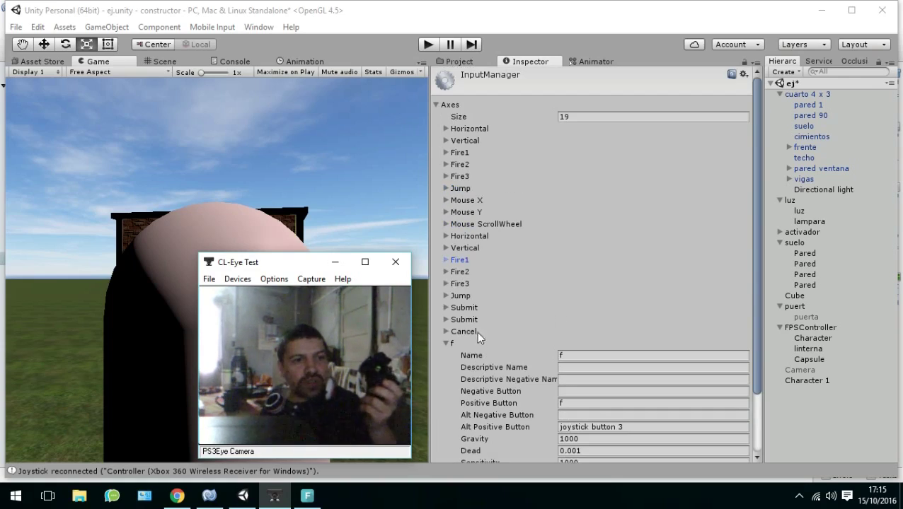
left_click(446, 345)
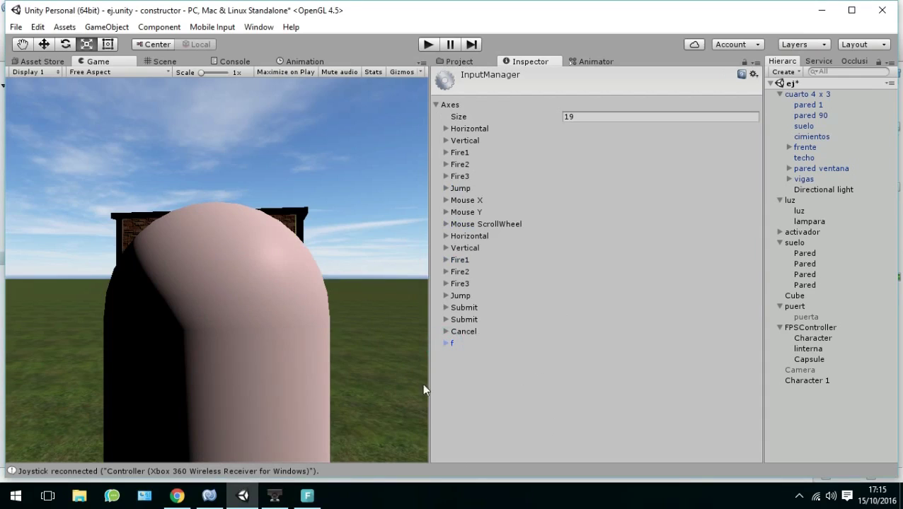
- Increase the InputManager Axes Size from 19 to 20 and expand the new duplicate f axis
left_click(281, 499)
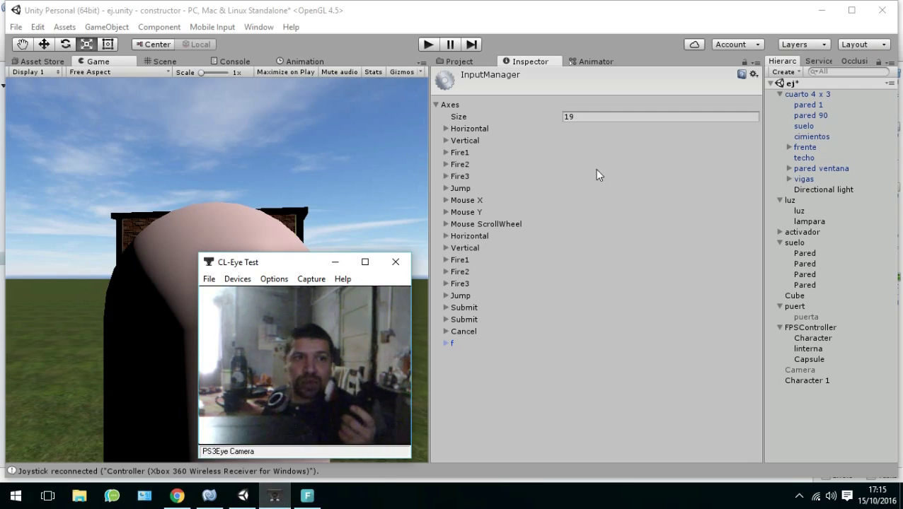
left_click(573, 115)
type("20")
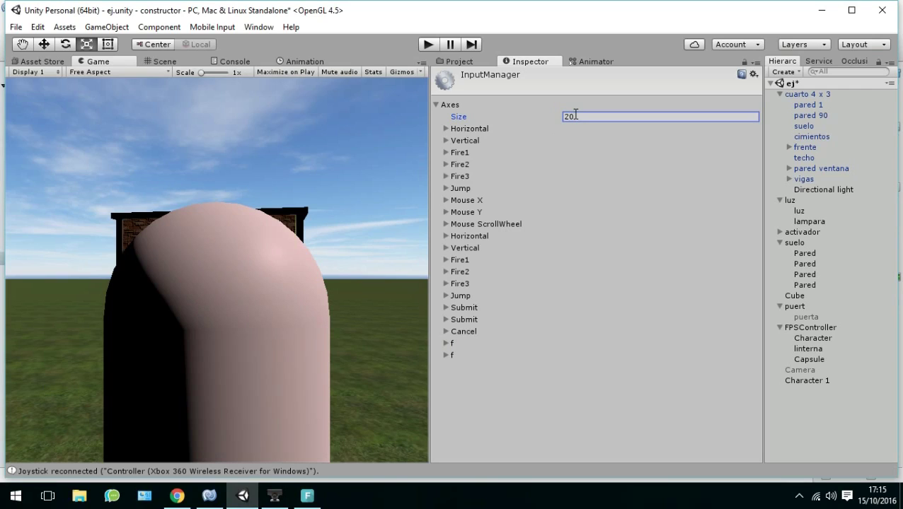
left_click(273, 496)
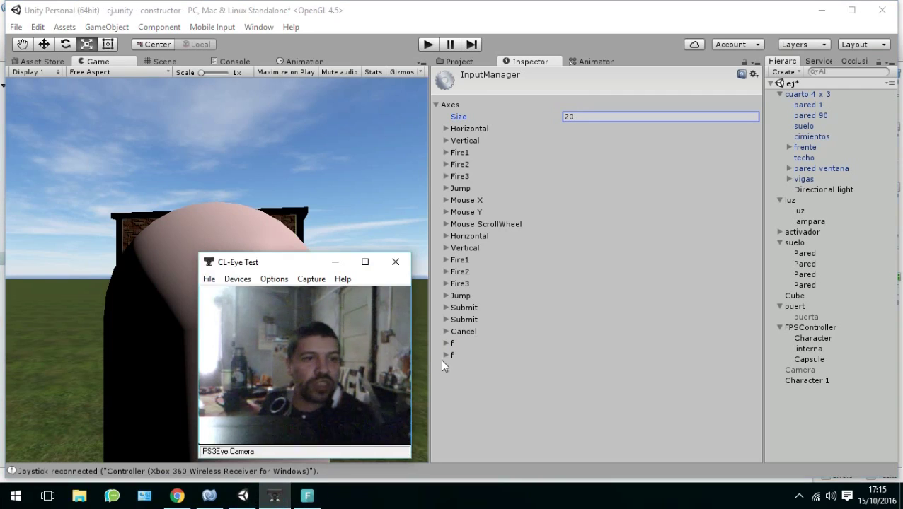
left_click(445, 357)
left_click(445, 356)
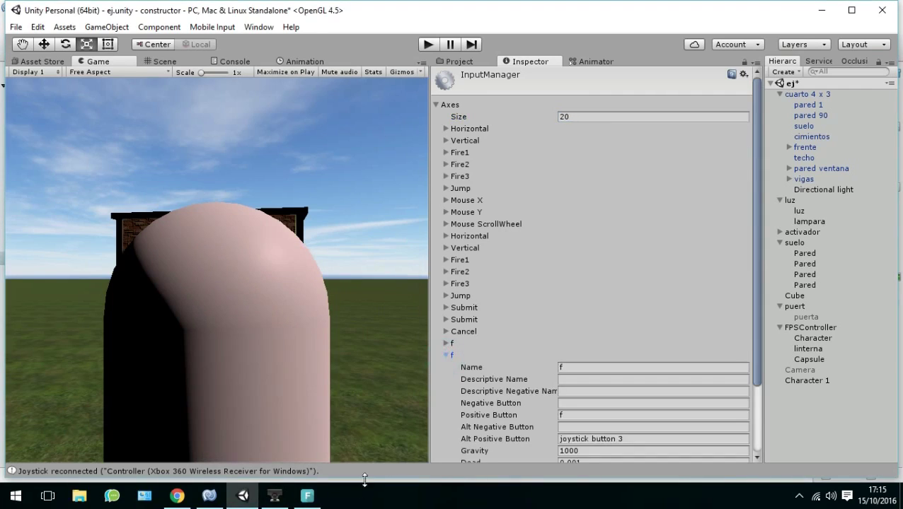
- Bring the CL-Eye Test webcam feed to the front over Unity
left_click(275, 496)
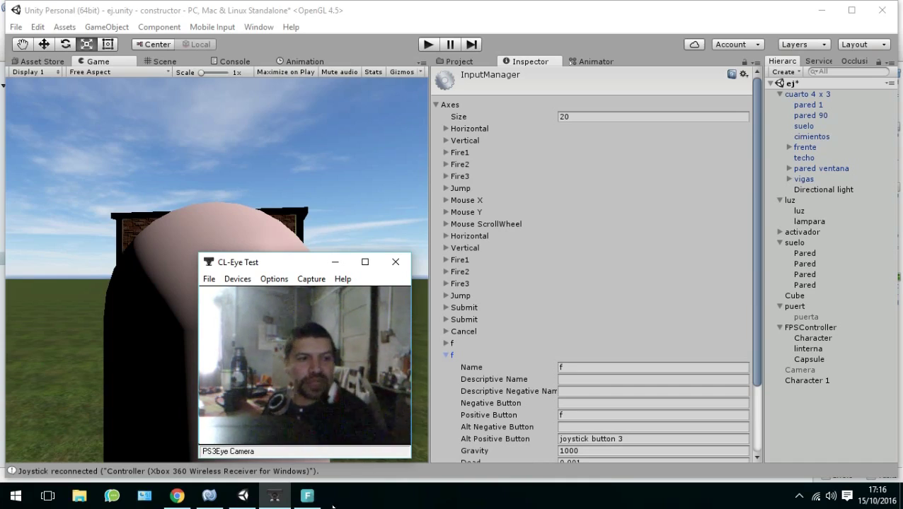
- In Luzoff.cs, change GetAxis("f") to GetAxis("h")
mouse_move(252, 501)
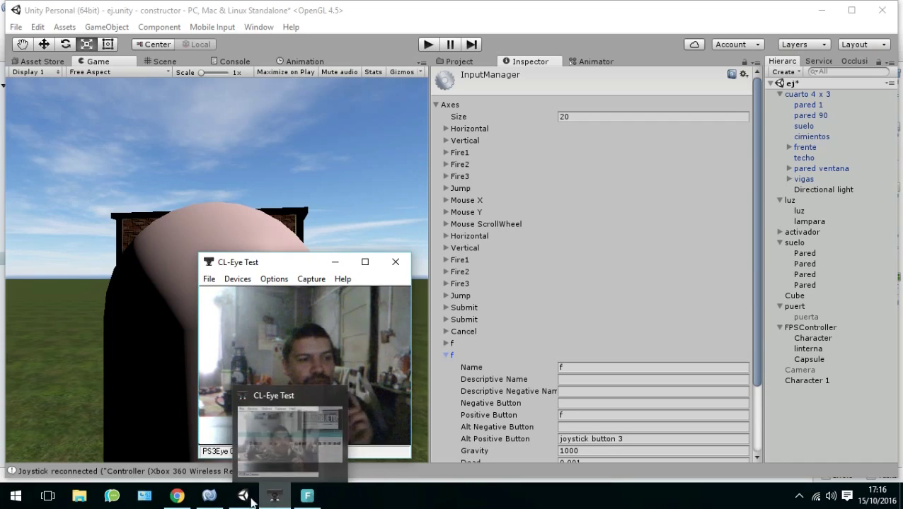
left_click(209, 495)
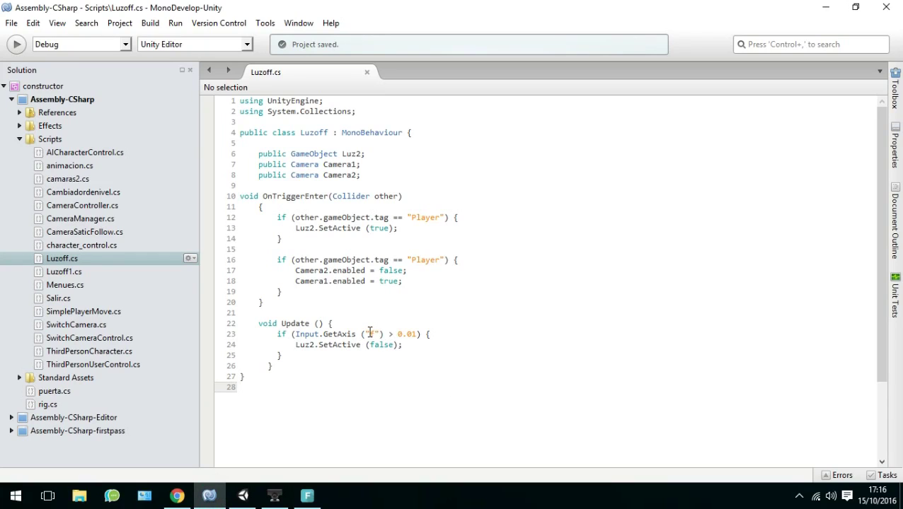
mouse_move(369, 333)
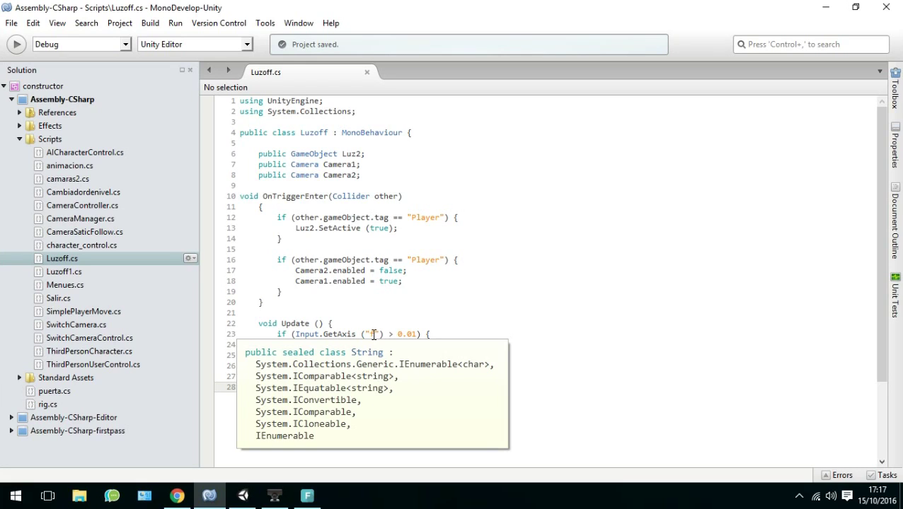
left_click(373, 334)
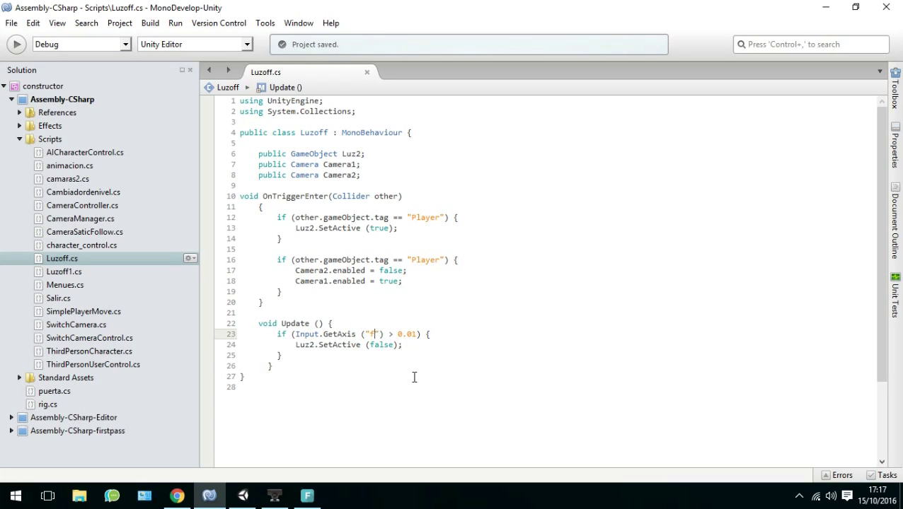
key("BackSpace")
type("h")
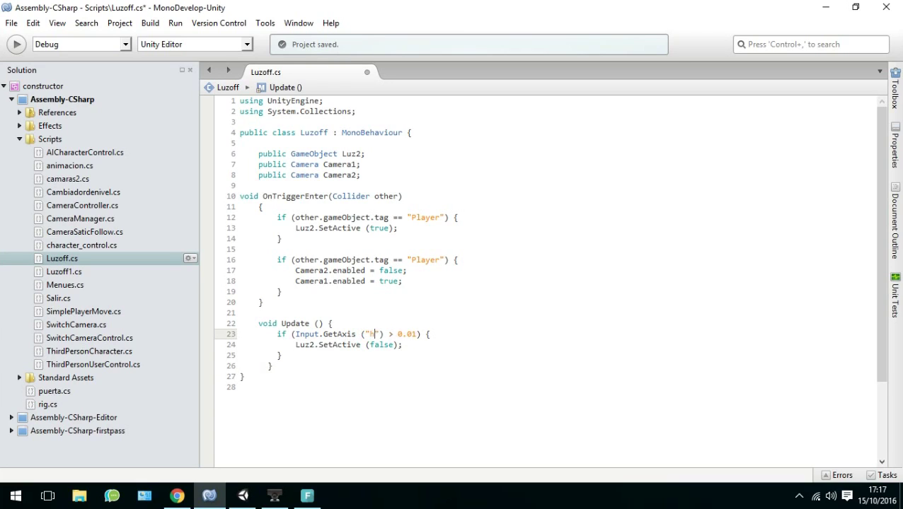
left_click(442, 377)
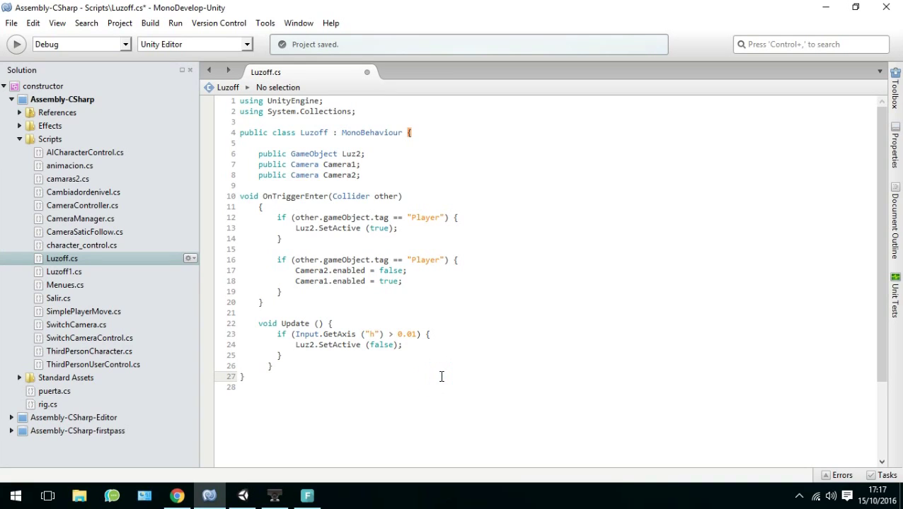
- Close Luzoff.cs, saving the changes, and return to Unity
key("ctrl+w")
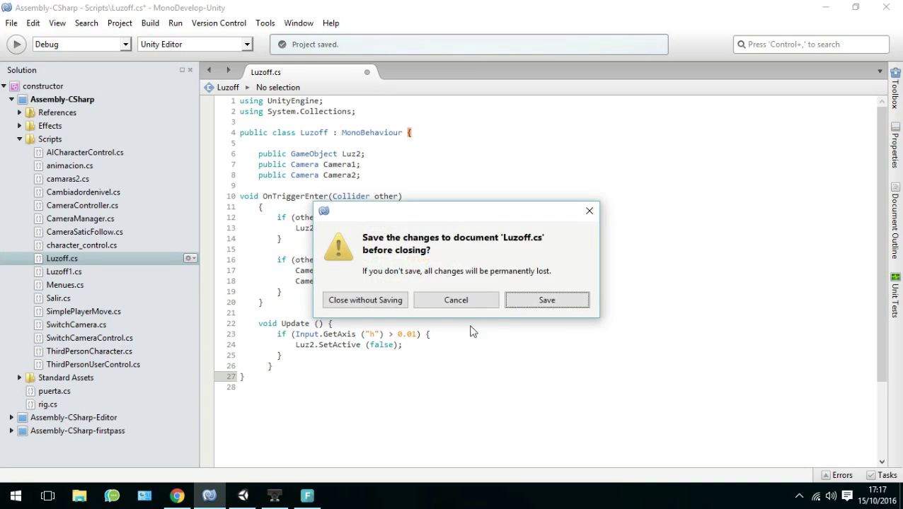
left_click(516, 309)
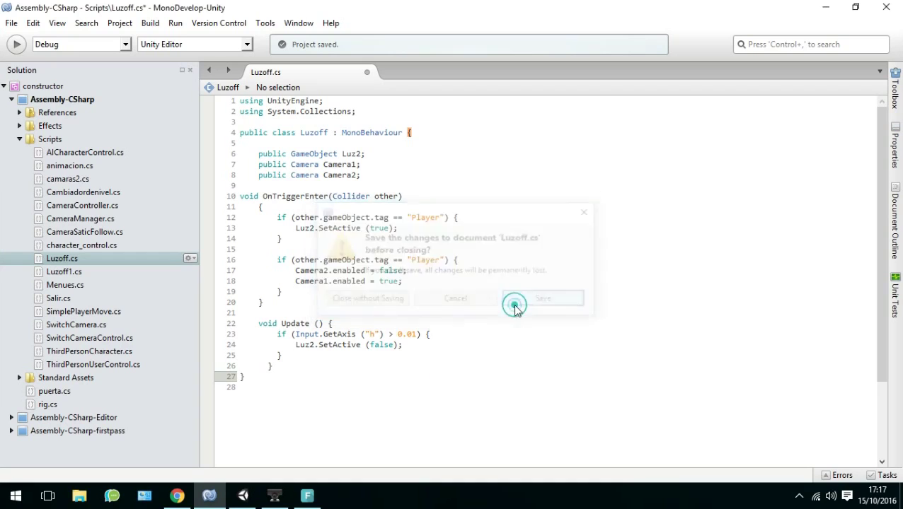
left_click(243, 495)
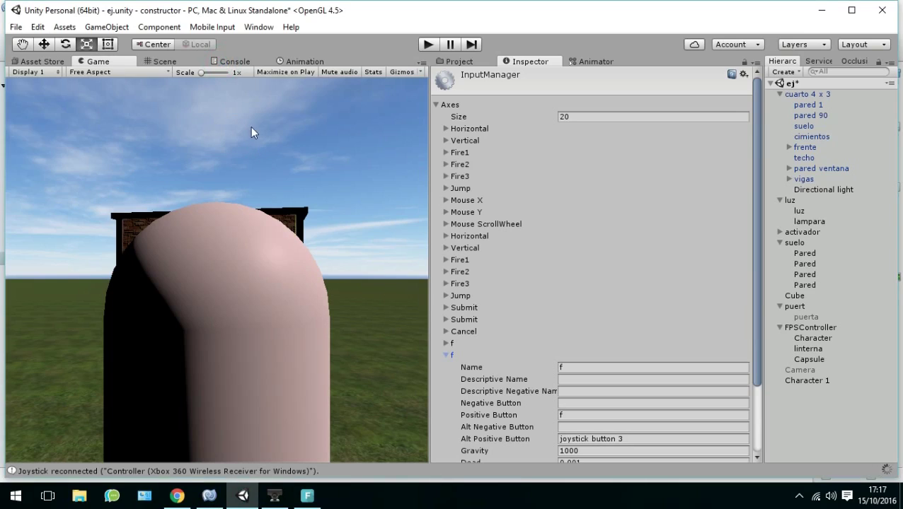
- Open the Console, collapse the second f axis, and toggle warnings on to show the joystick disconnect warning
left_click(227, 63)
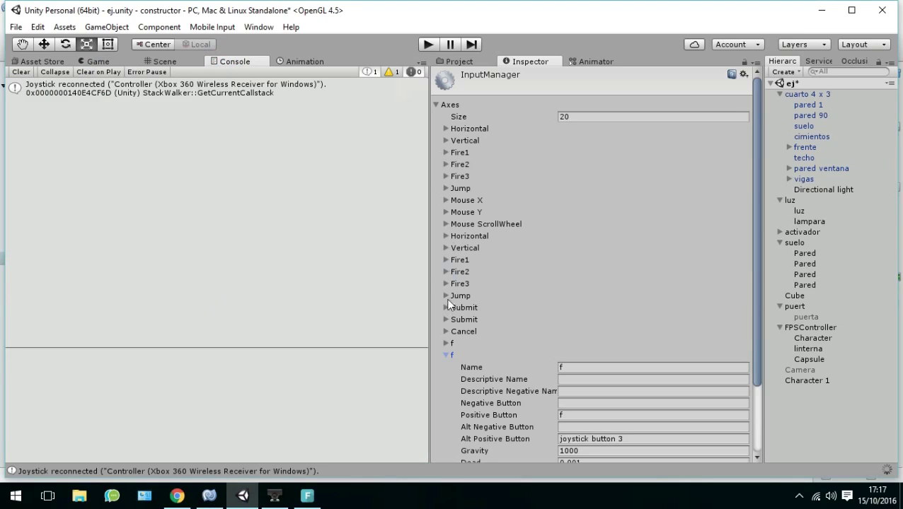
left_click(445, 354)
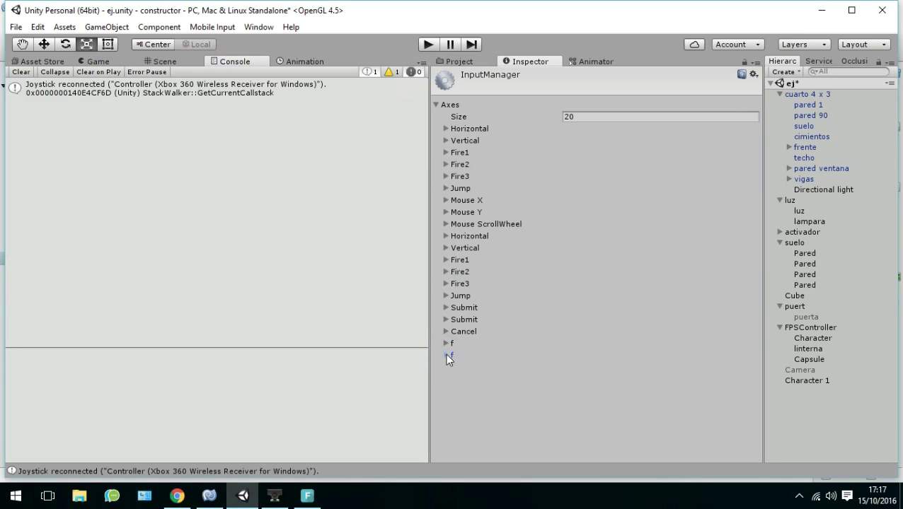
left_click(388, 72)
left_click(388, 72)
left_click(387, 72)
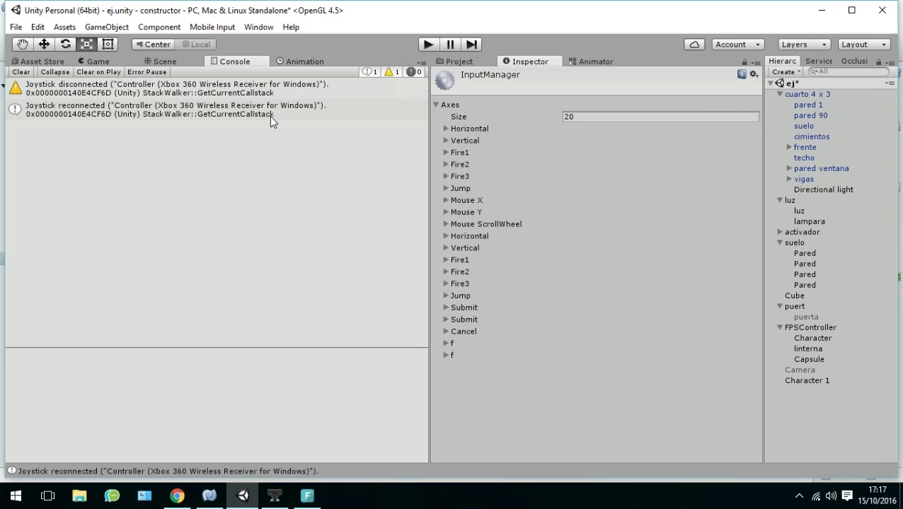
- Open Luzoff.cs in MonoDevelop via Edit Script on puert's Luzoff (Script) component
left_click(794, 307)
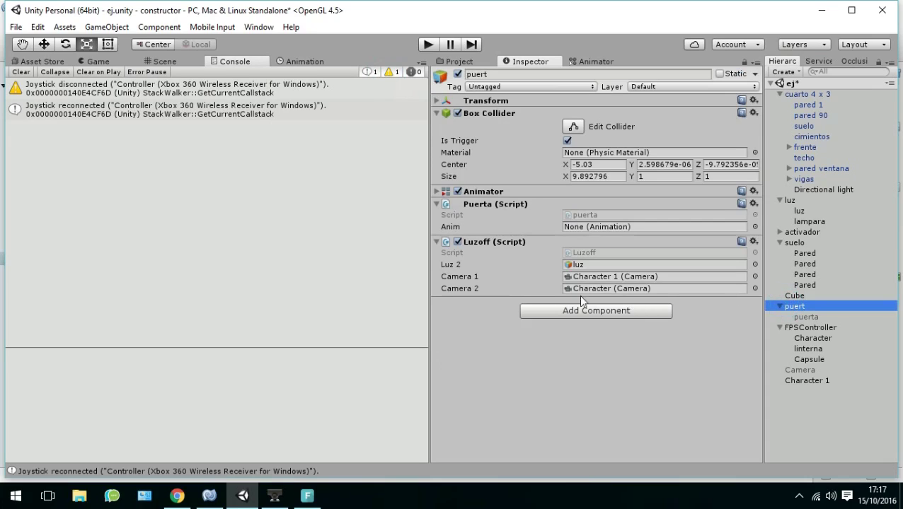
left_click(753, 241)
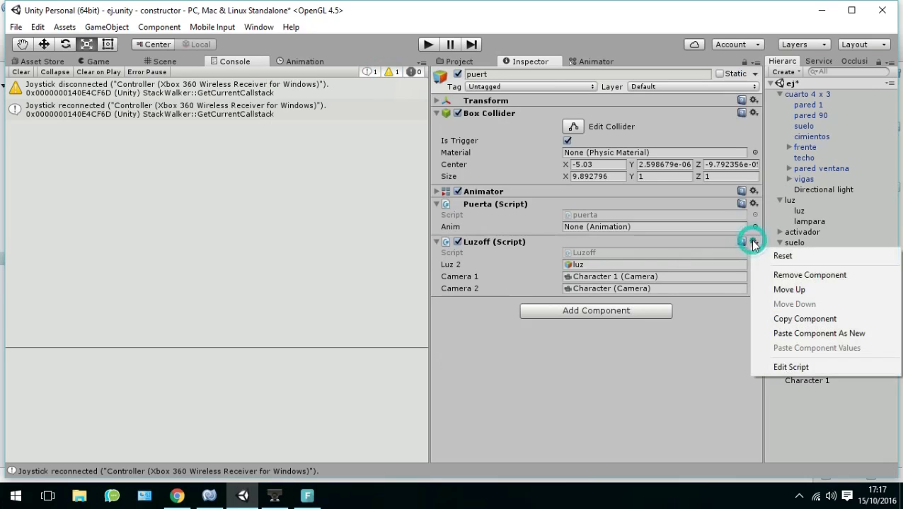
left_click(796, 367)
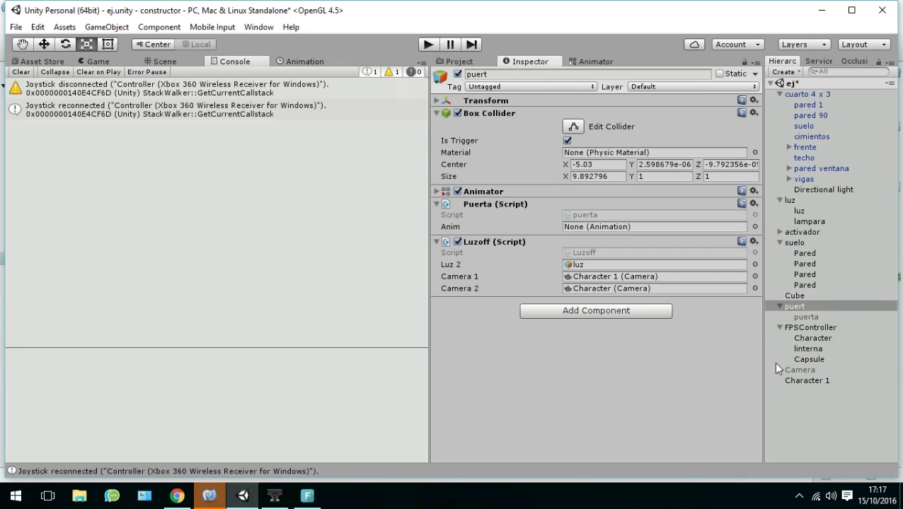
left_click(203, 497)
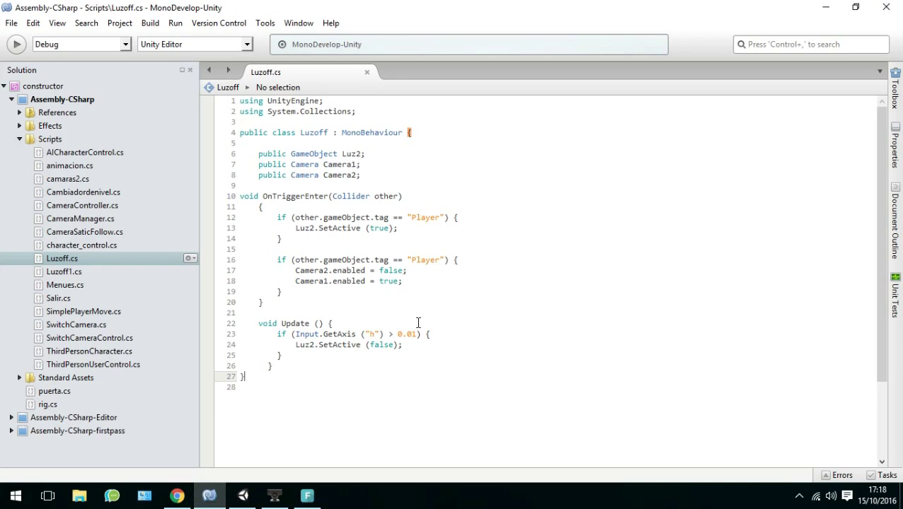
- Switch back to Unity, showing puert's Luzoff component referencing luz and both character cameras
left_click(244, 497)
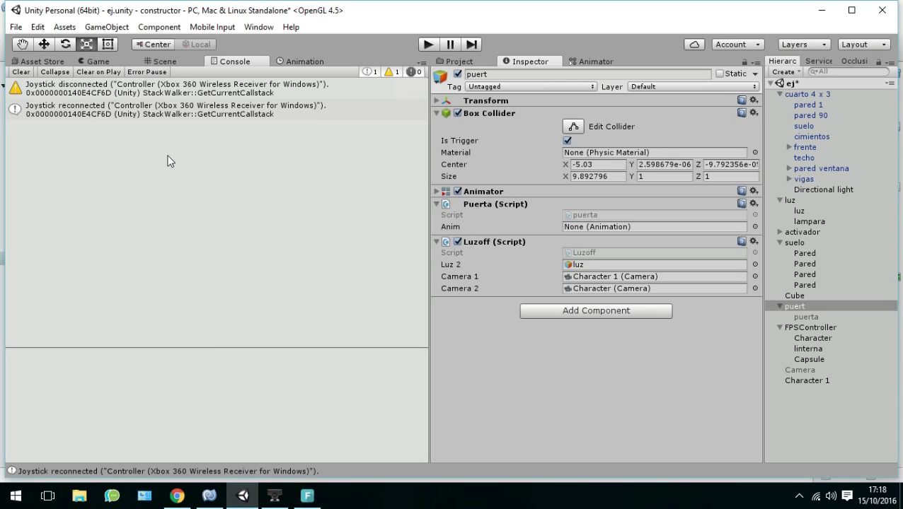
- Review Luzoff.cs, whose Update turns luz off when the 'h' axis exceeds 0.01, then return to Unity
left_click(273, 495)
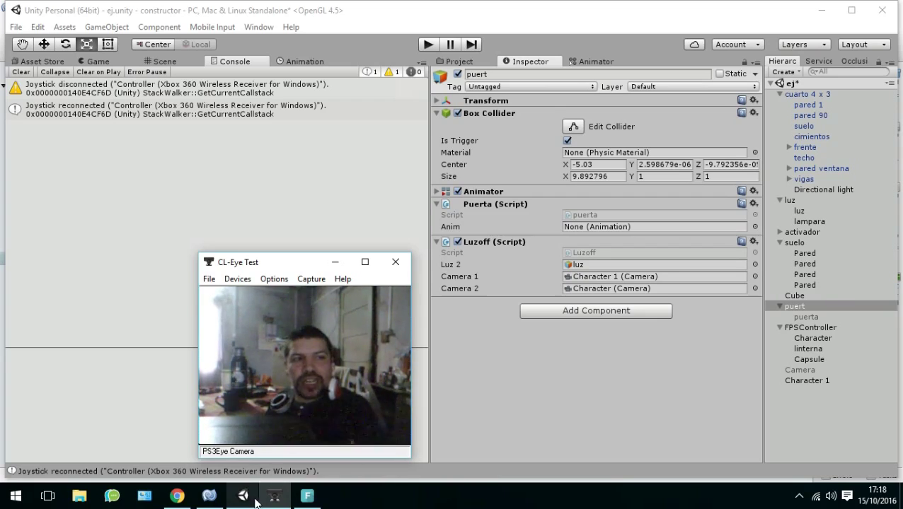
mouse_move(253, 498)
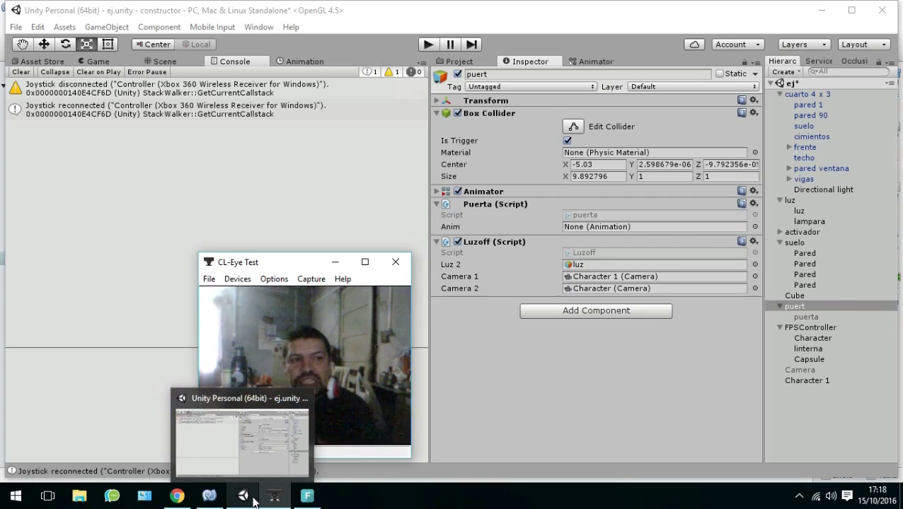
mouse_move(272, 457)
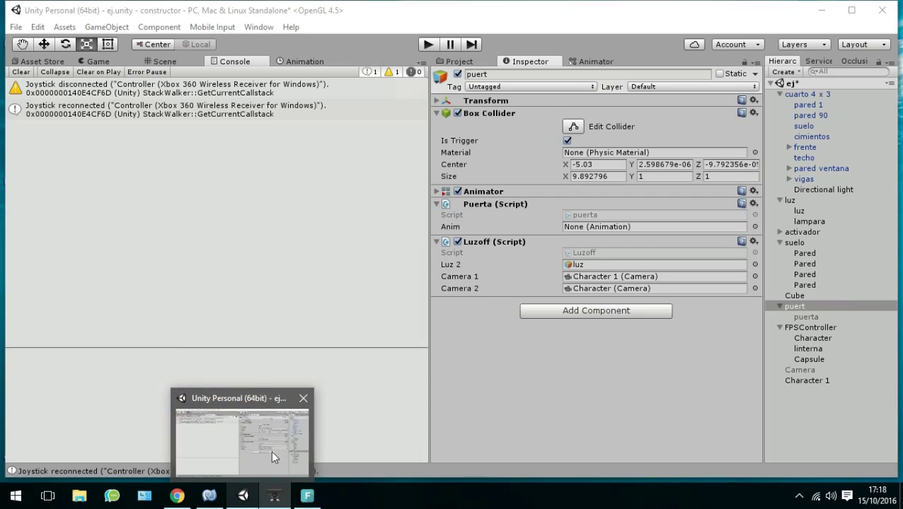
left_click(276, 498)
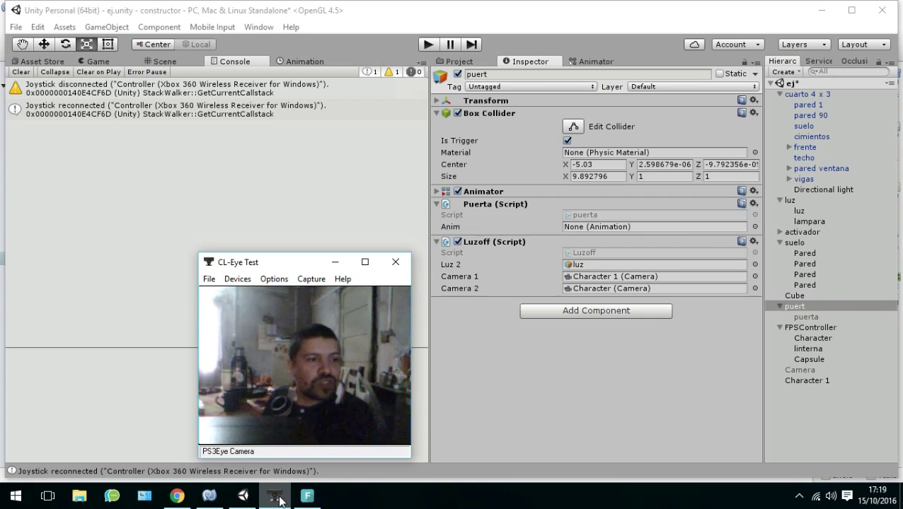
left_click(210, 495)
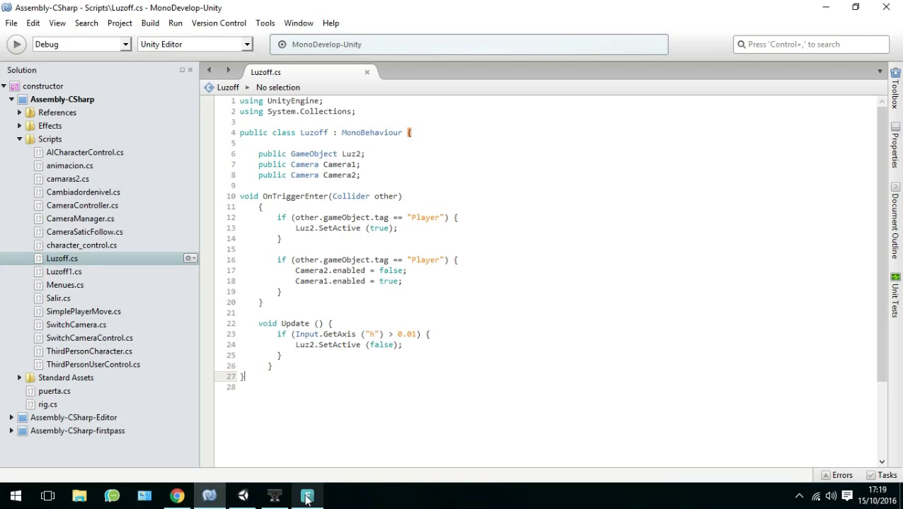
left_click(274, 499)
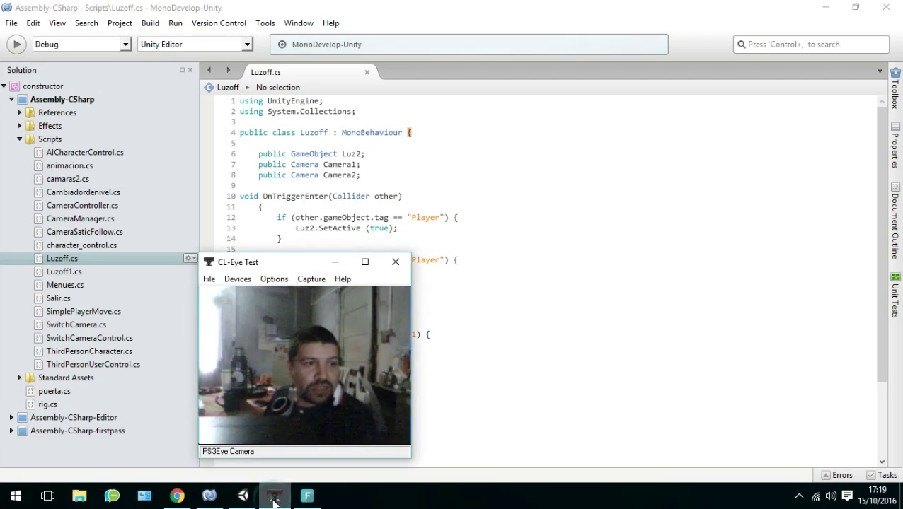
left_click(242, 496)
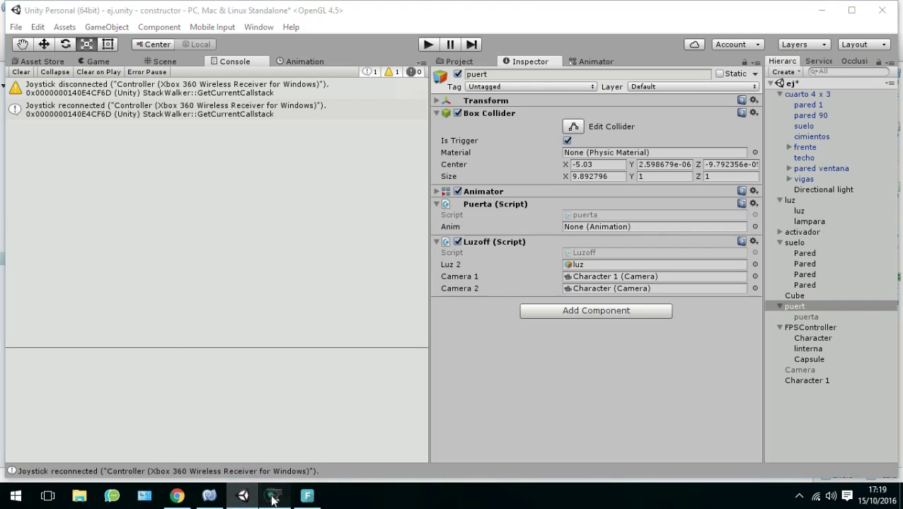
- Show the Game view and enter Play mode, moving the player toward the brick house doorway
left_click(273, 499)
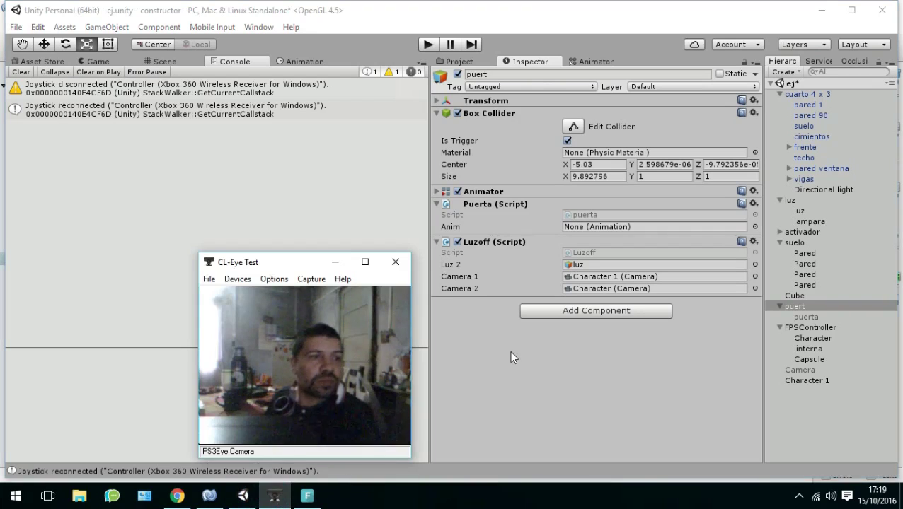
left_click(95, 62)
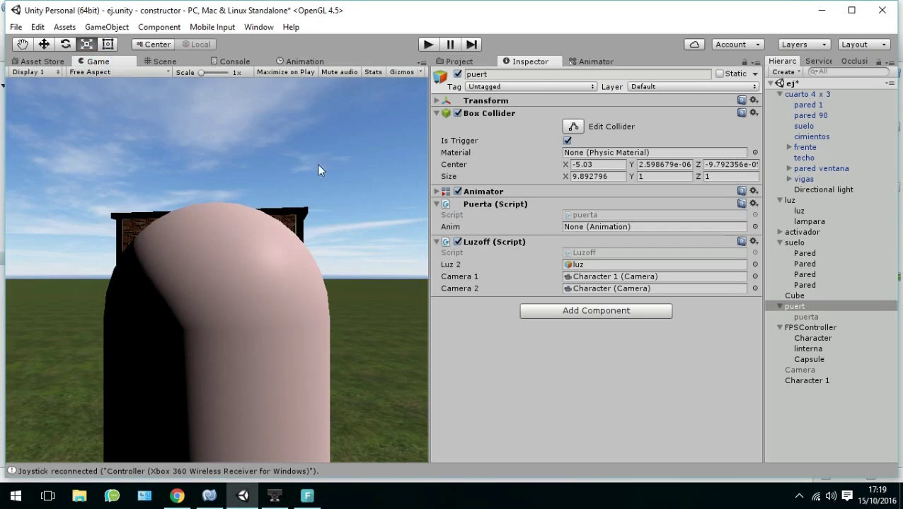
left_click(430, 46)
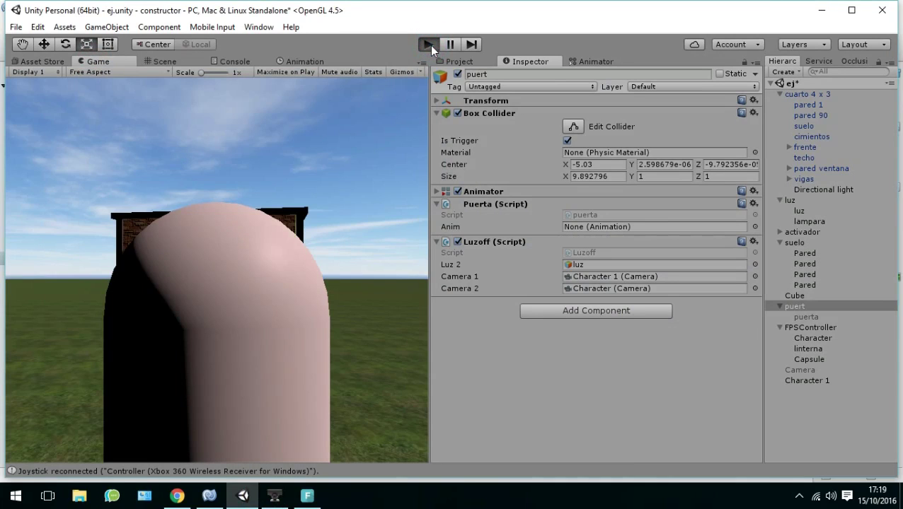
left_click(273, 497)
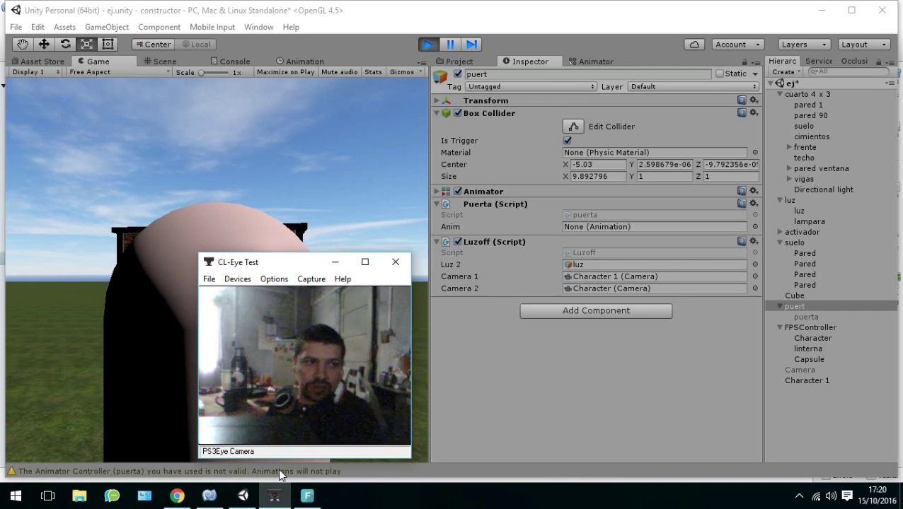
left_click(181, 352)
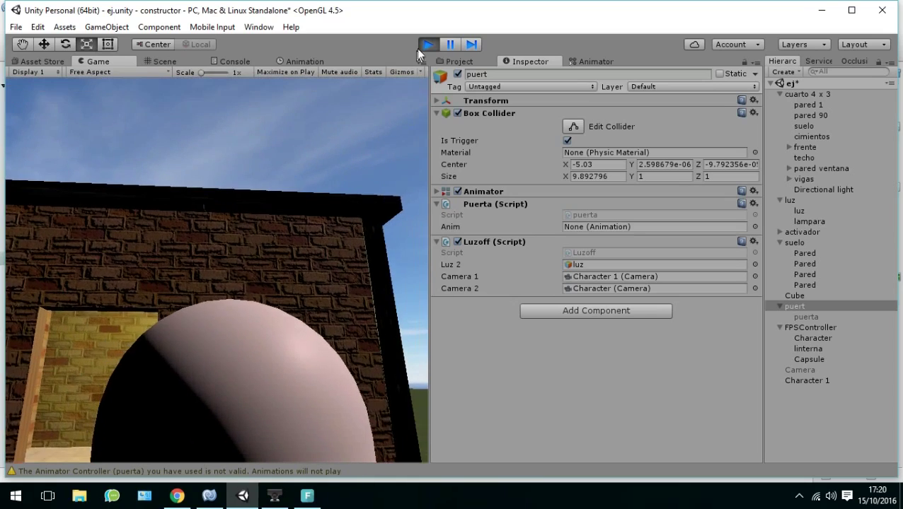
- Stop Play mode and deactivate the luz light in the Inspector so it starts off
left_click(423, 46)
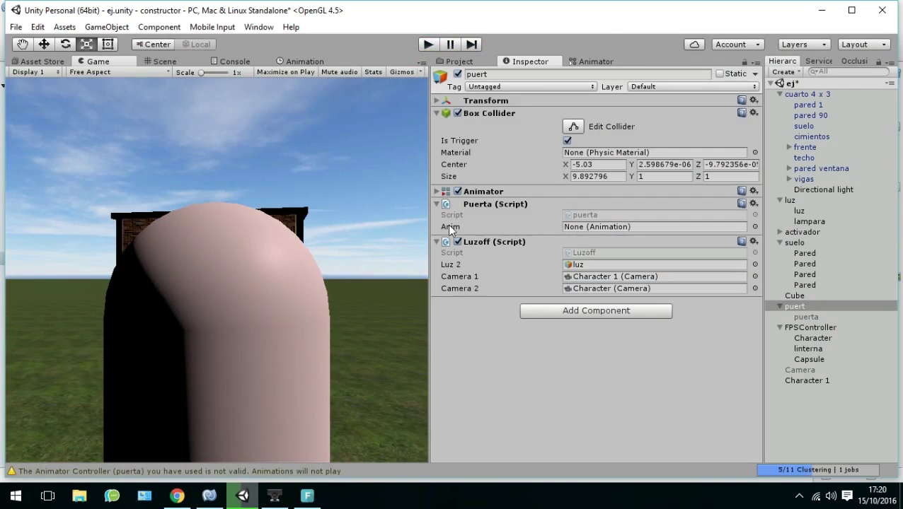
left_click(797, 211)
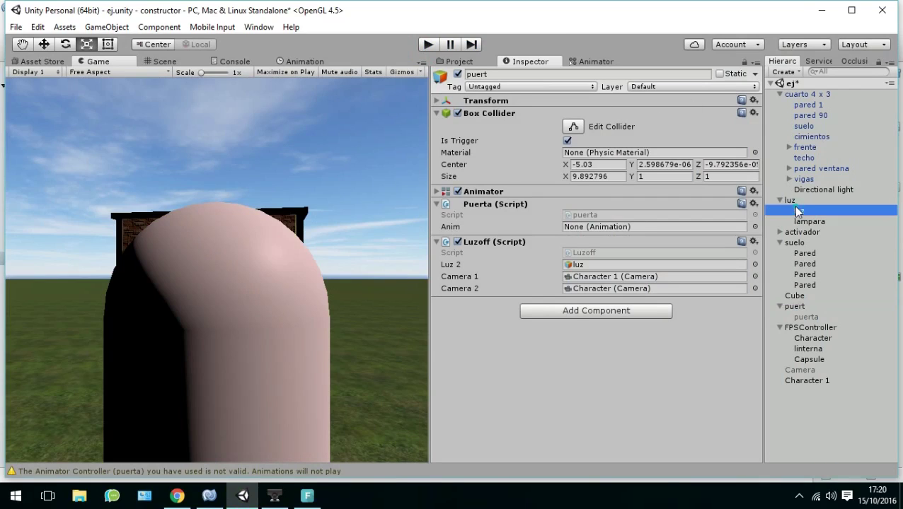
left_click(458, 74)
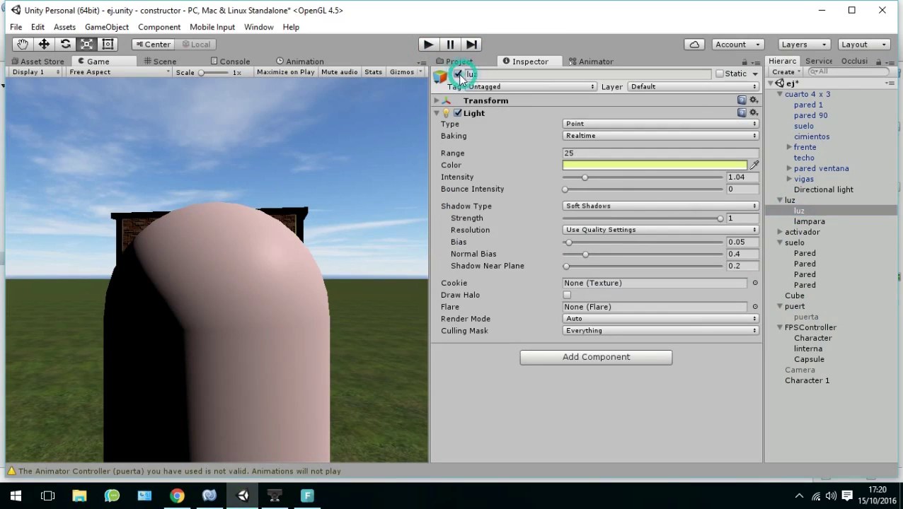
left_click(461, 62)
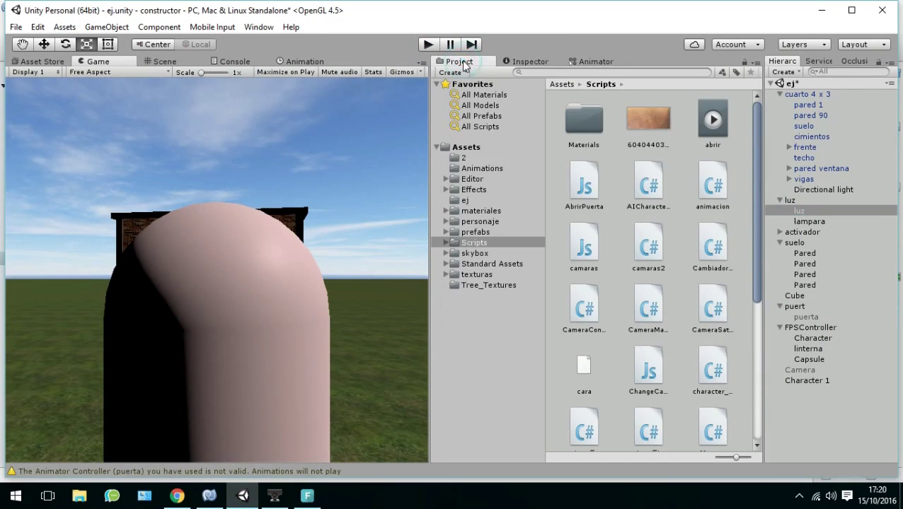
left_click(528, 62)
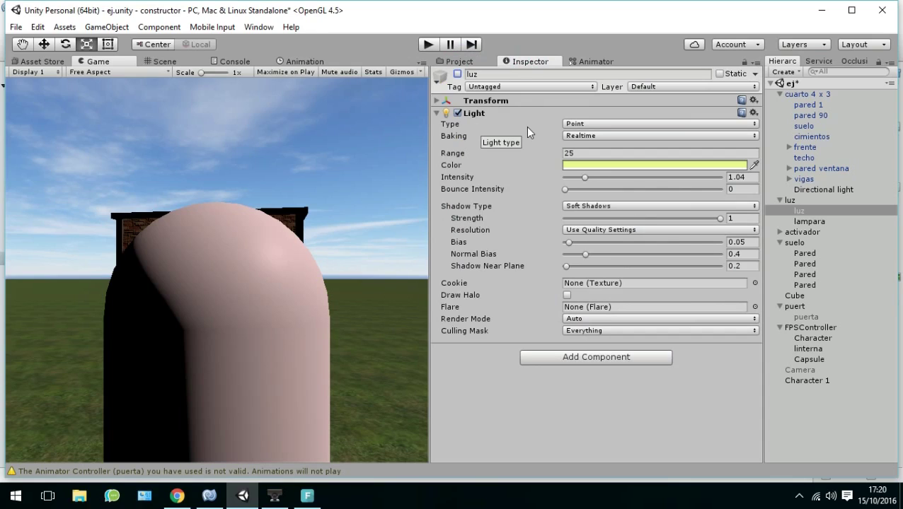
- Select the parent luz object, show Assets/Scripts, and restart Play mode
left_click(790, 202)
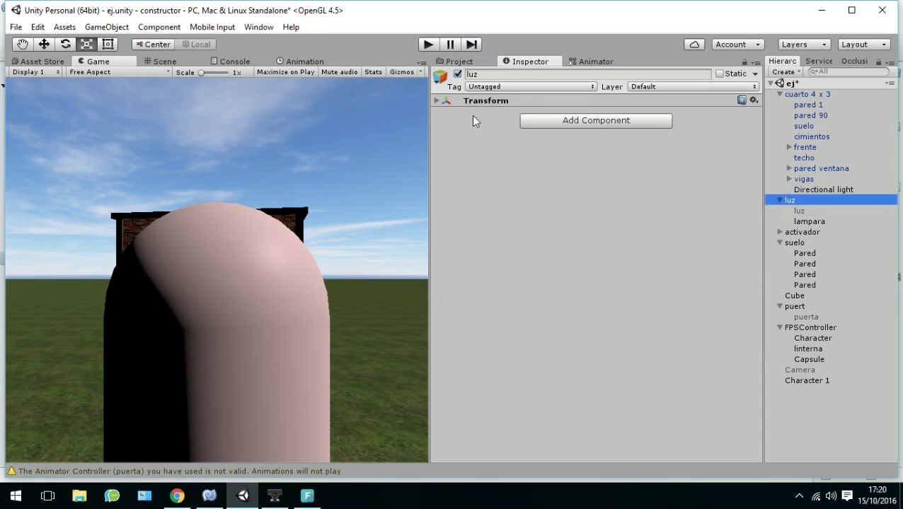
left_click(464, 62)
left_click(428, 45)
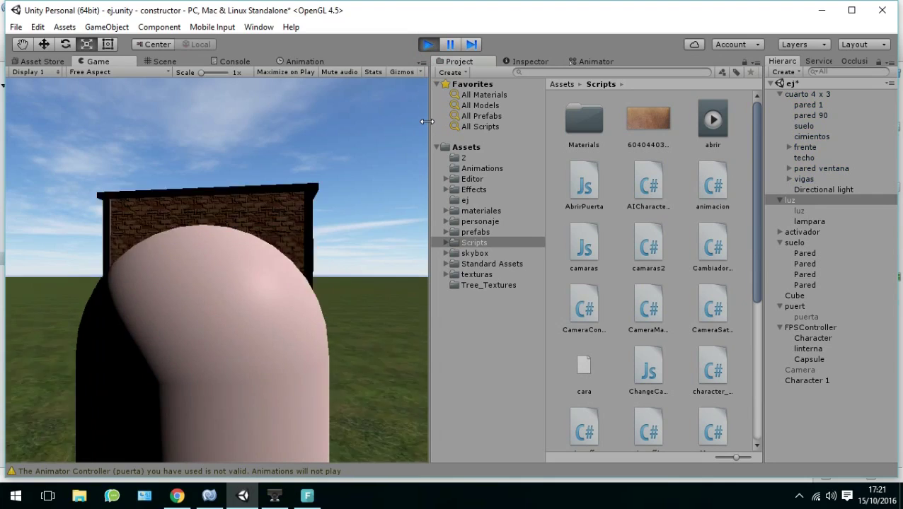
- Walk the player with W, S and C through the doorway into the house, then stop Play mode
key("w")
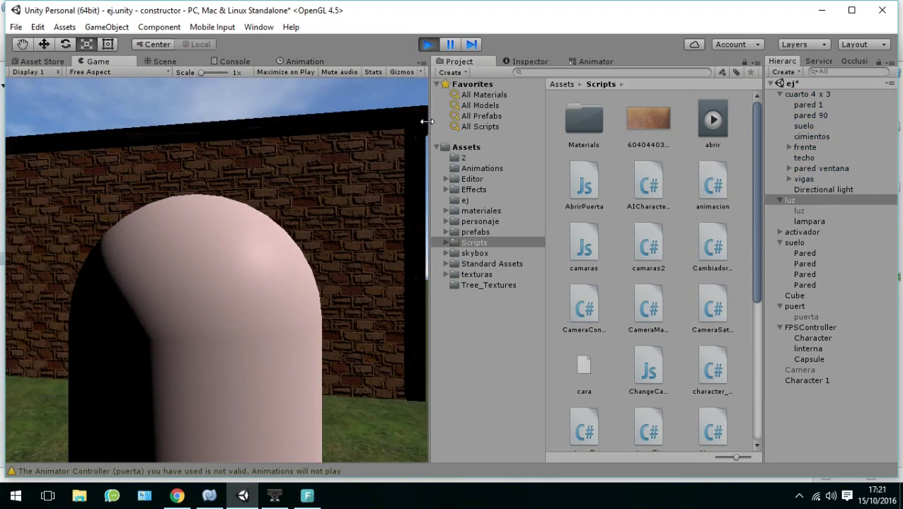
key("w")
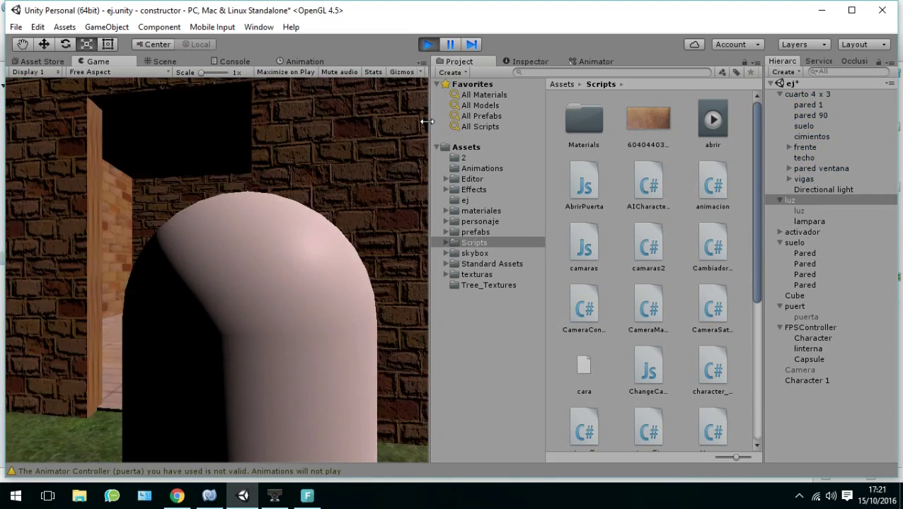
key("s")
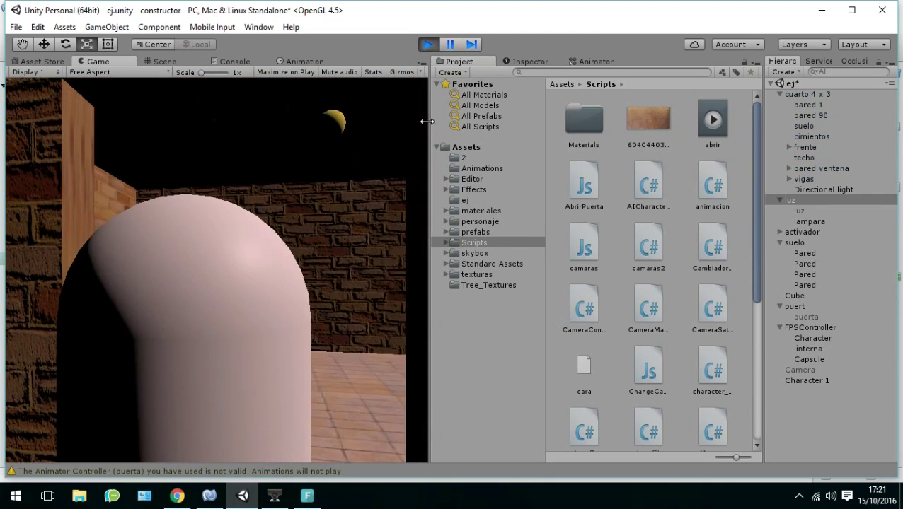
key("c")
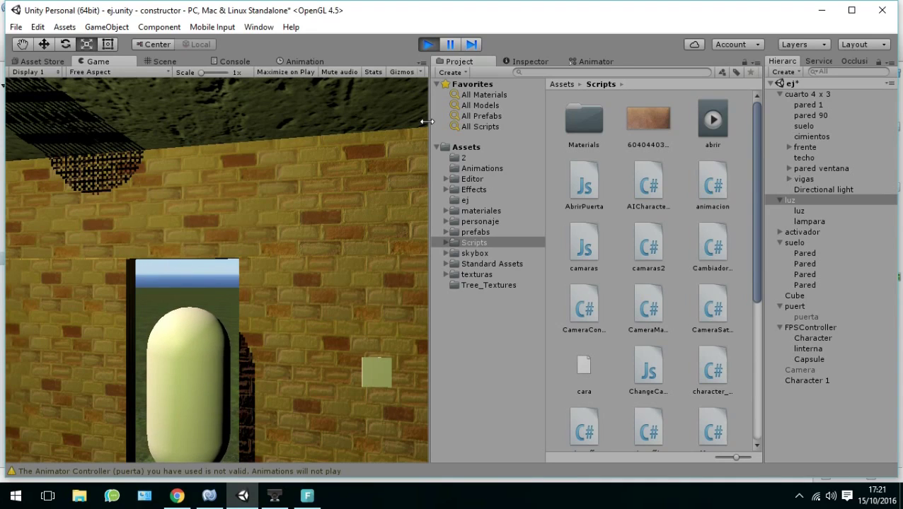
left_click(276, 499)
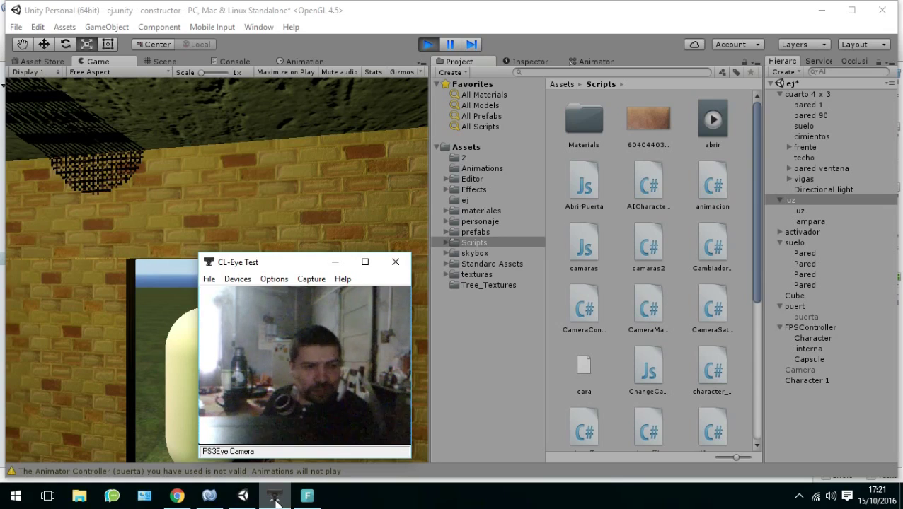
left_click(433, 46)
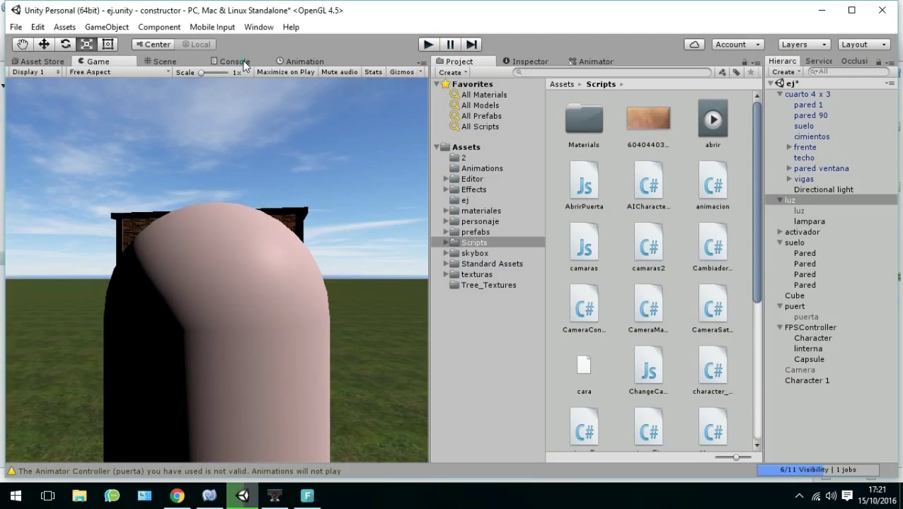
left_click(234, 62)
scroll(223, 218, "up", 2)
scroll(222, 219, "up", 3)
scroll(221, 220, "up", 3)
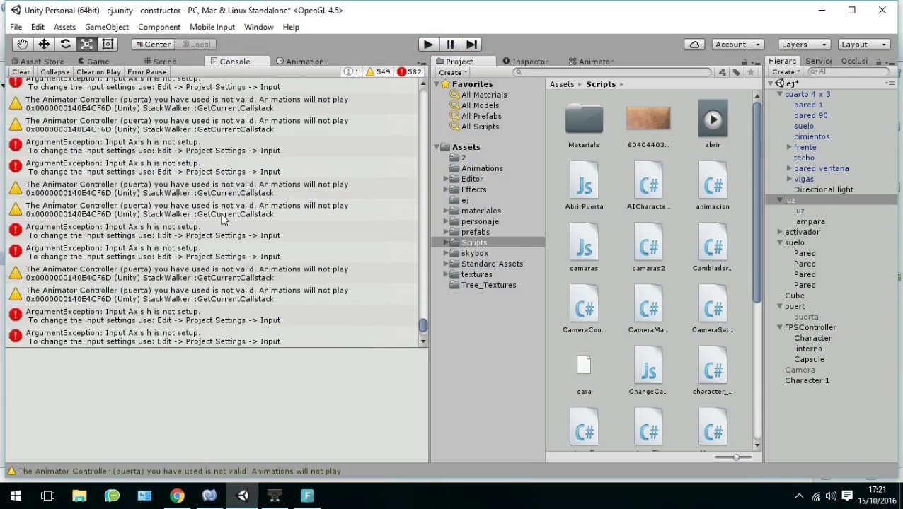
scroll(221, 219, "up", 3)
scroll(222, 219, "up", 2)
scroll(219, 215, "up", 2)
scroll(218, 213, "up", 2)
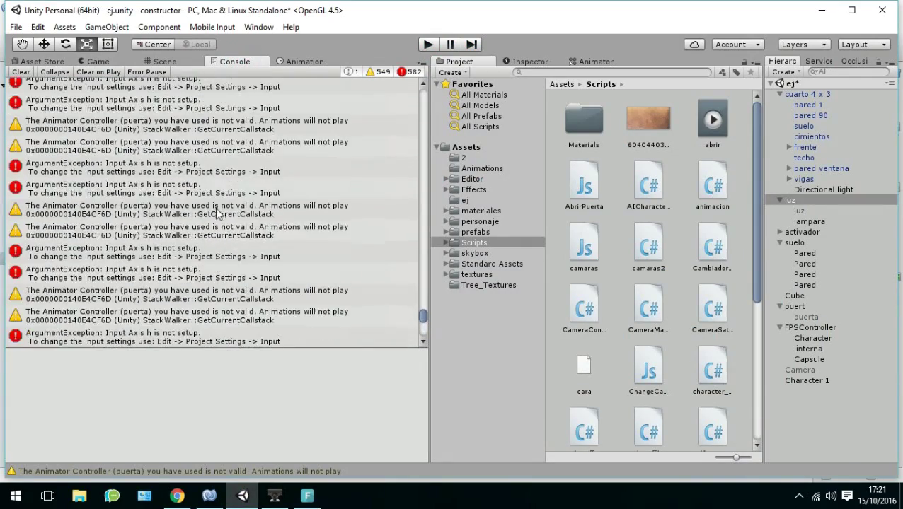
scroll(217, 210, "up", 1)
scroll(217, 210, "up", 2)
scroll(217, 211, "up", 2)
scroll(218, 210, "up", 2)
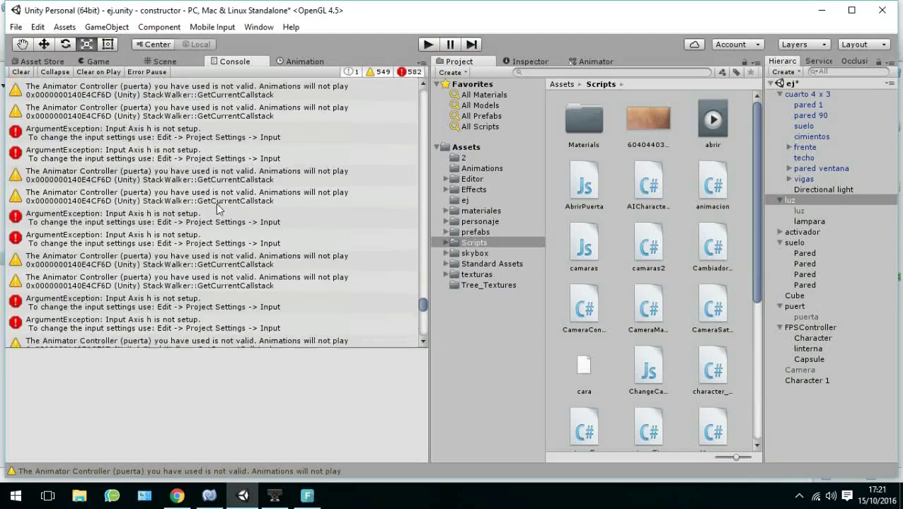
scroll(218, 210, "up", 2)
scroll(218, 211, "up", 2)
scroll(218, 211, "up", 2)
scroll(218, 210, "up", 2)
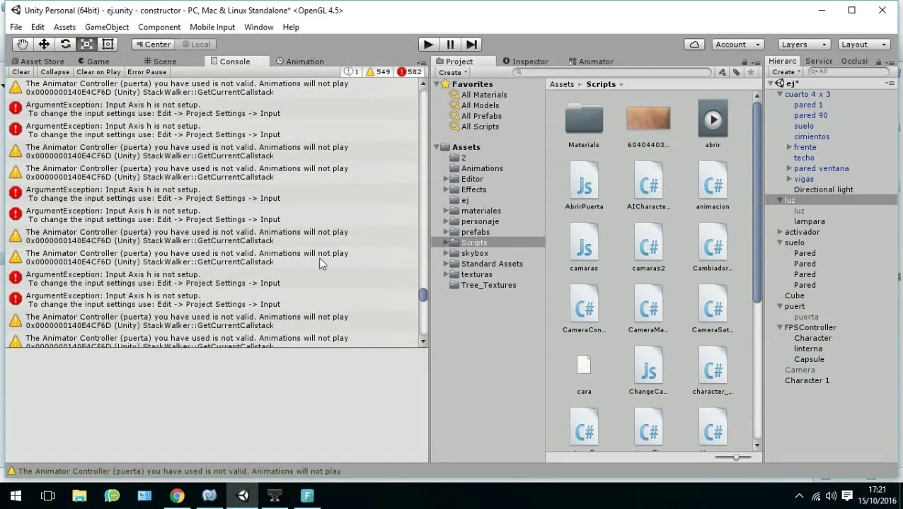
left_click_drag(424, 294, 425, 77)
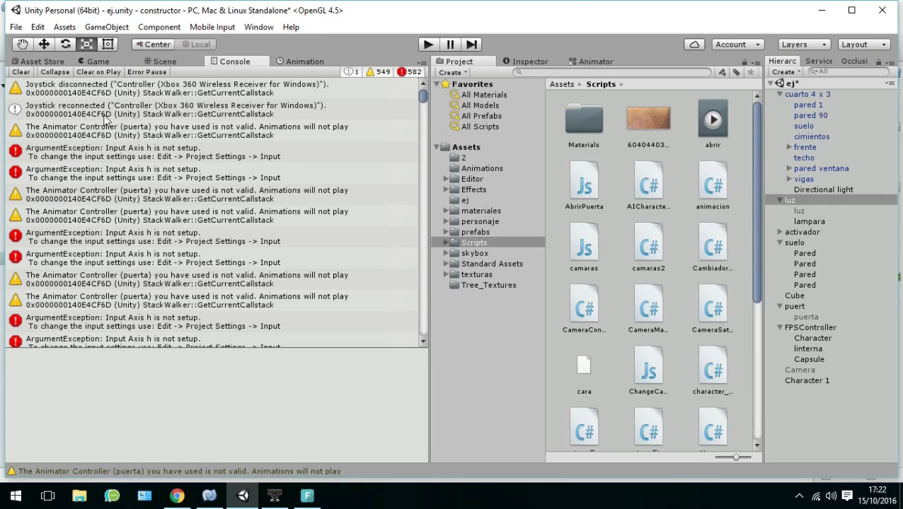
left_click(21, 72)
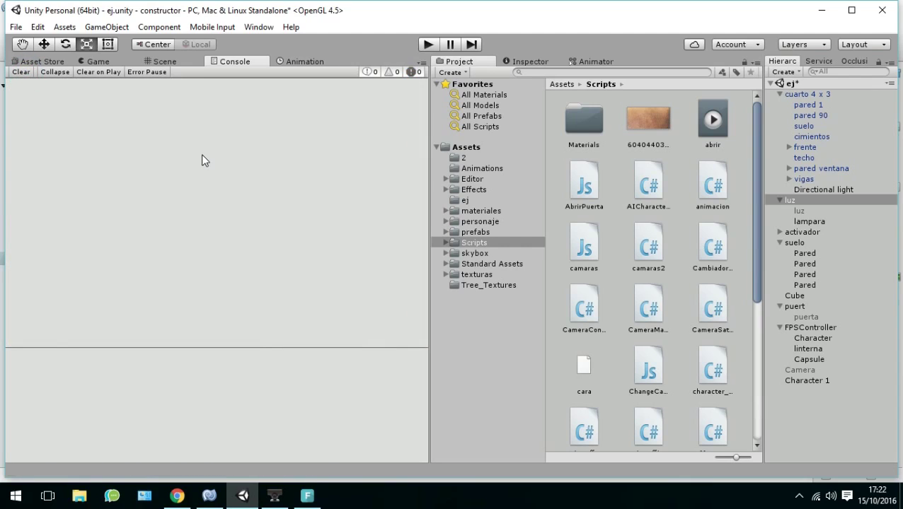
- Replace the 'h' axis with 'f' in GetAxis on line 23, save with Ctrl+S, and minimize MonoDevelop
left_click(211, 496)
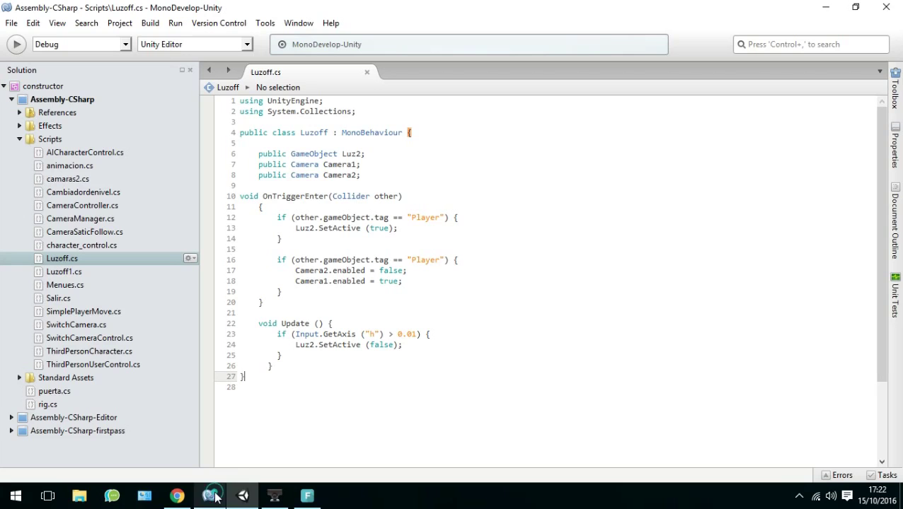
double_click(372, 335)
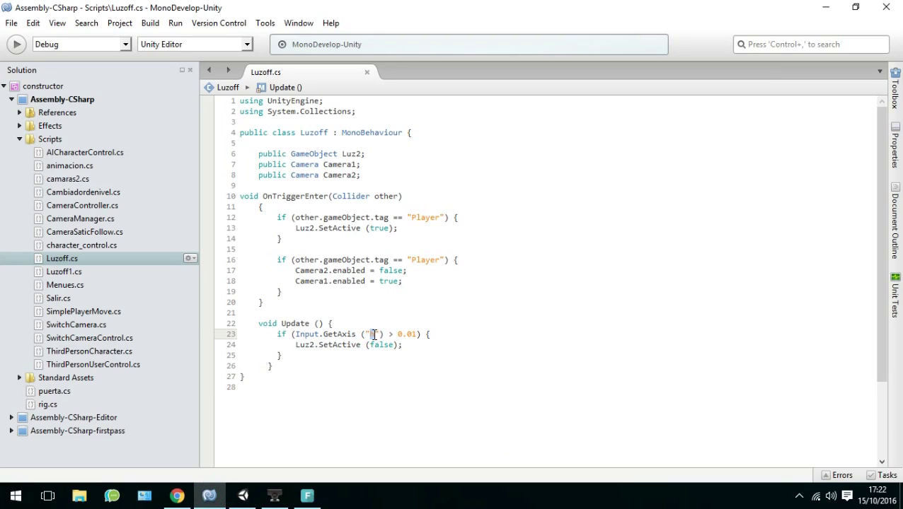
mouse_move(374, 335)
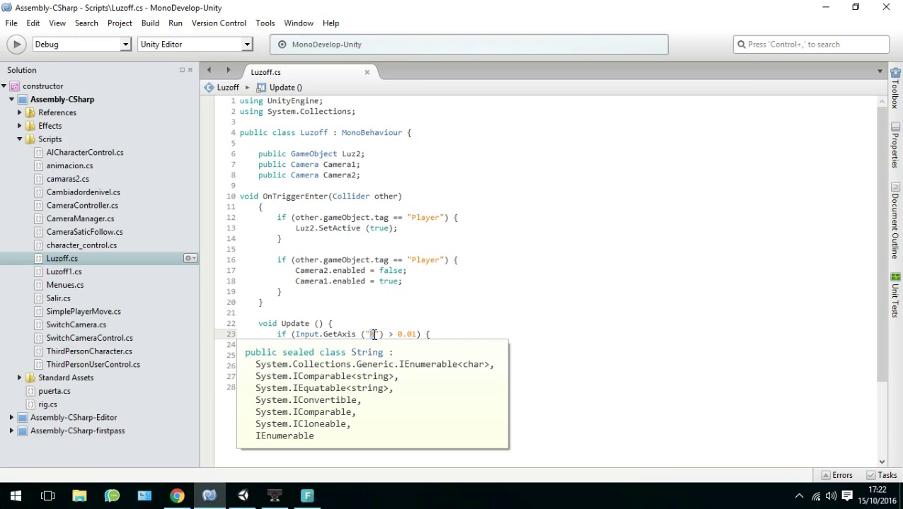
type("f")
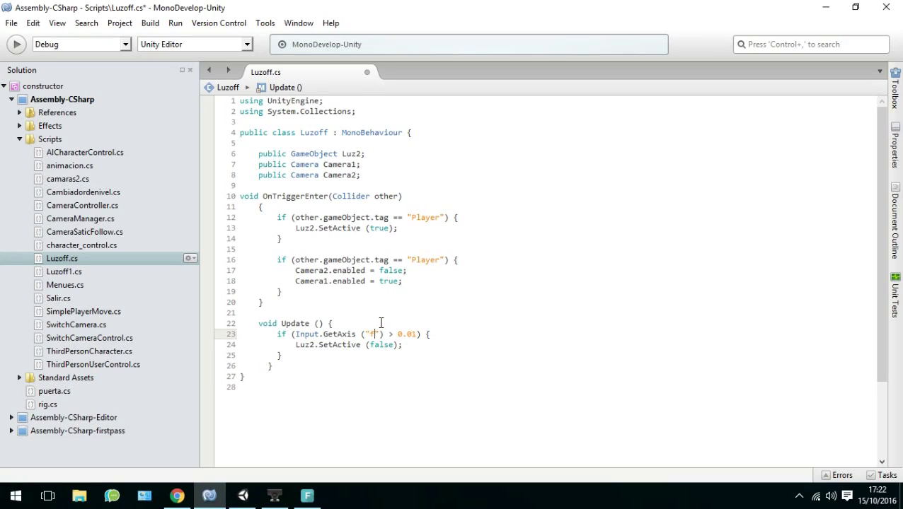
key("ctrl+s")
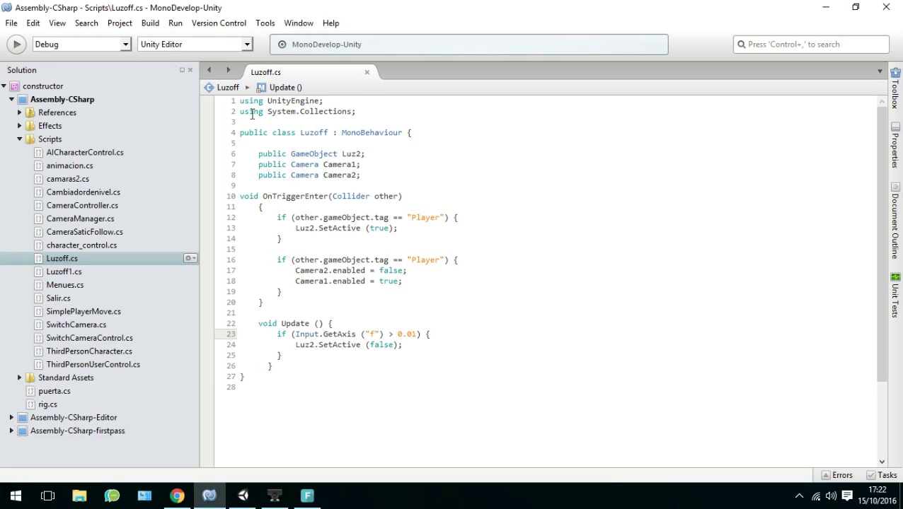
left_click(825, 7)
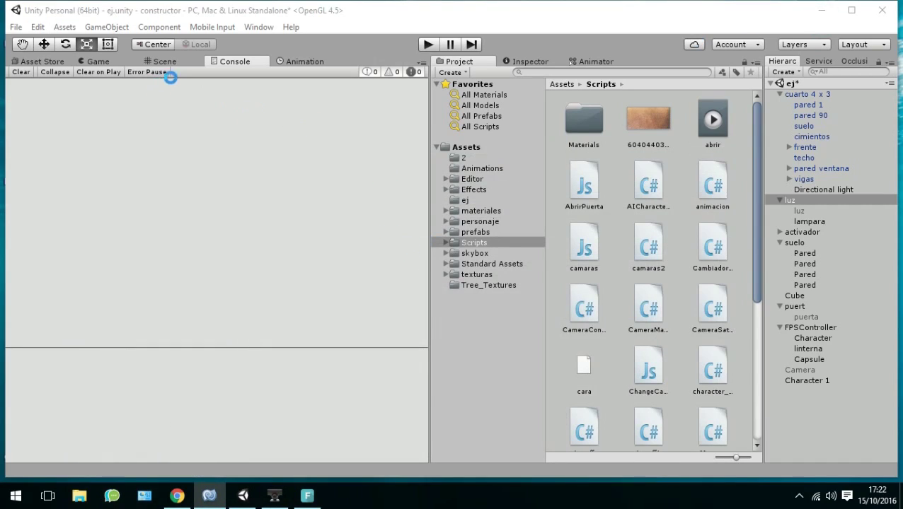
- Show the Game view and enter Play mode, with the camera inside the house facing the doorway
left_click(132, 63)
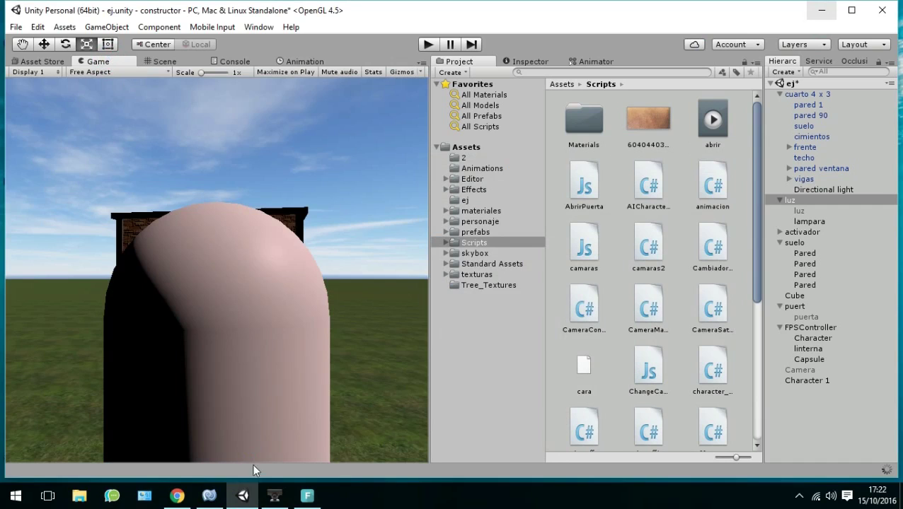
left_click(274, 495)
left_click_drag(296, 267, 578, 262)
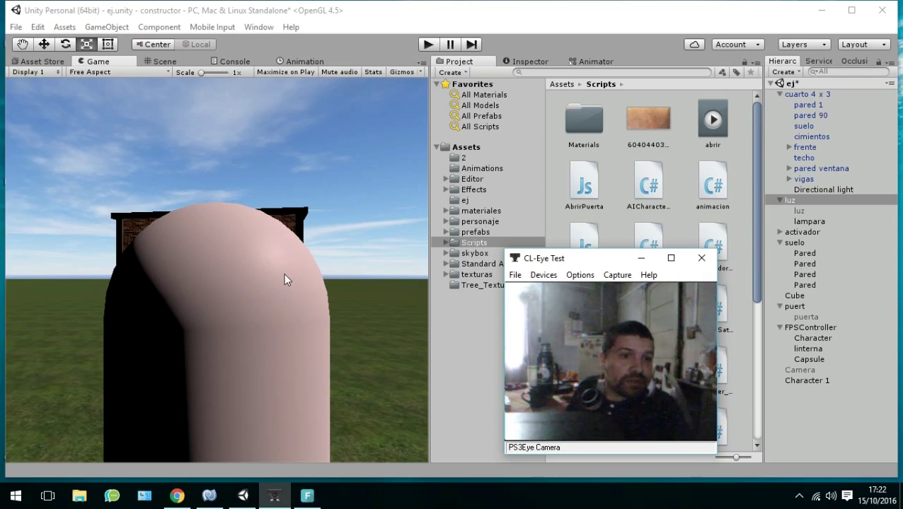
left_click(428, 44)
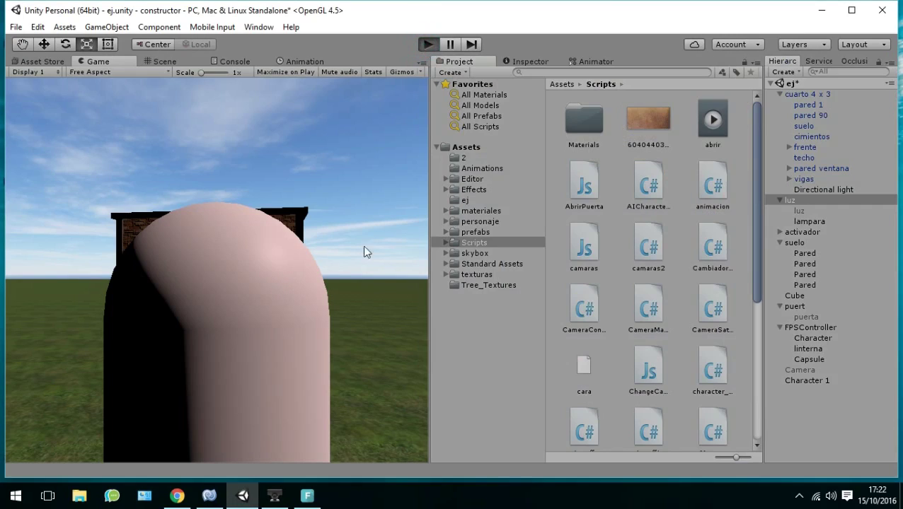
left_click(273, 497)
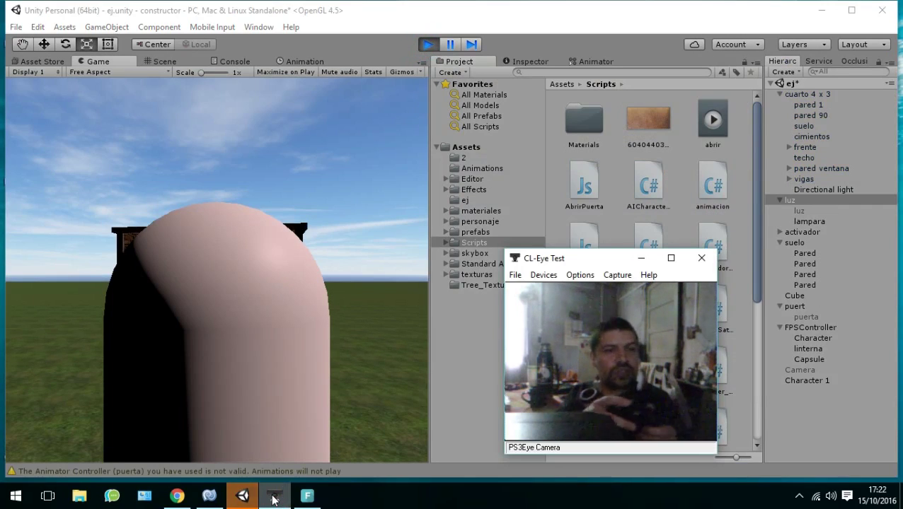
left_click(287, 449)
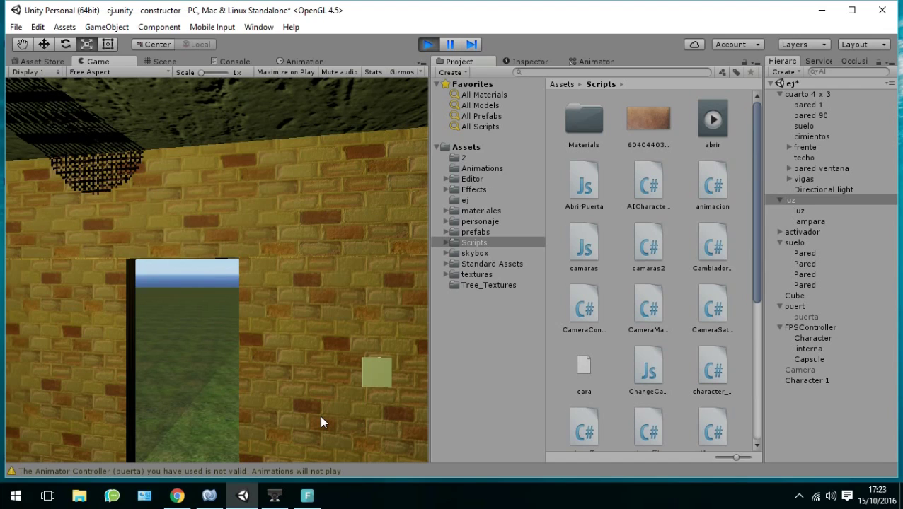
- Bring up the CL-Eye Test webcam preview over the running scene inside the house
left_click(277, 499)
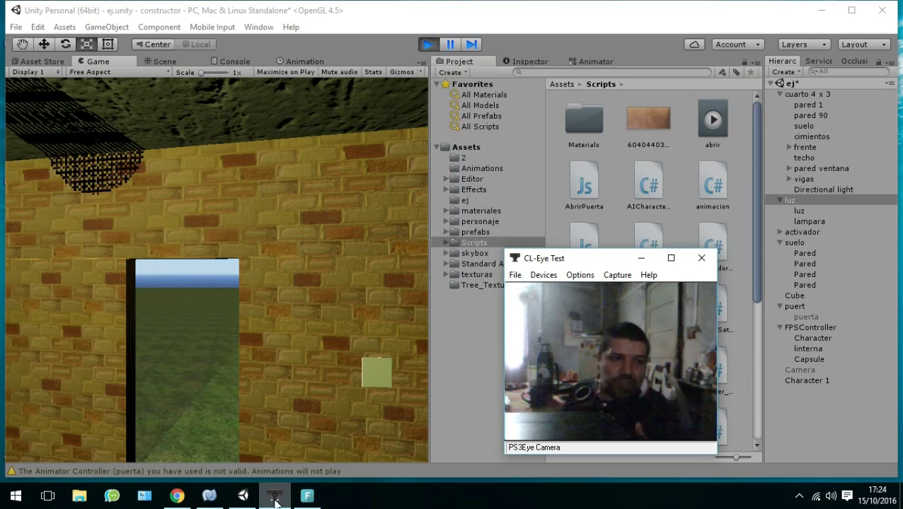
left_click(211, 495)
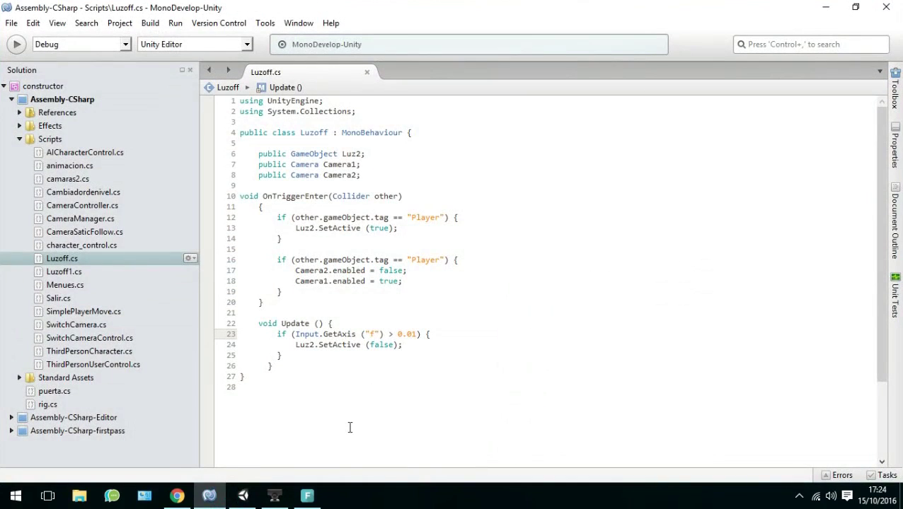
left_click(274, 495)
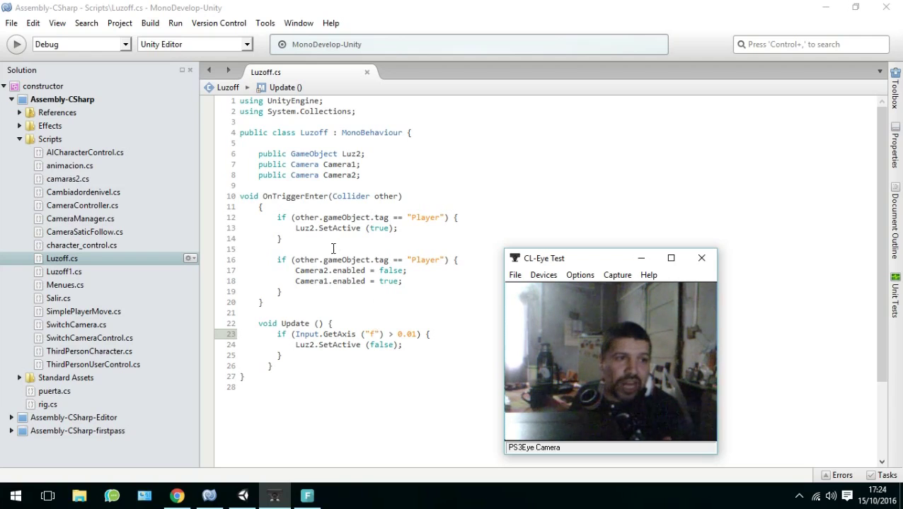
mouse_move(325, 272)
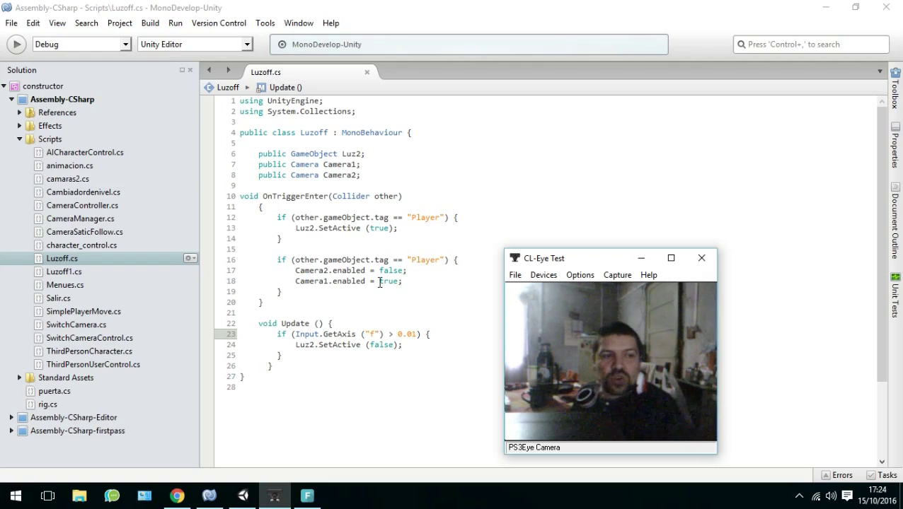
left_click(244, 498)
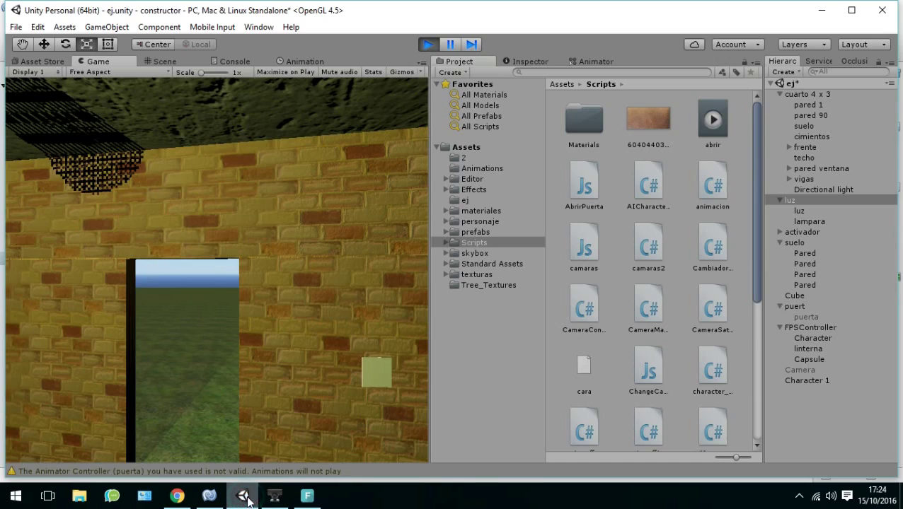
- In puert's Inspector, drag Character 1 into Luzoff's Camera 1 slot and Character into Camera 2
left_click(515, 63)
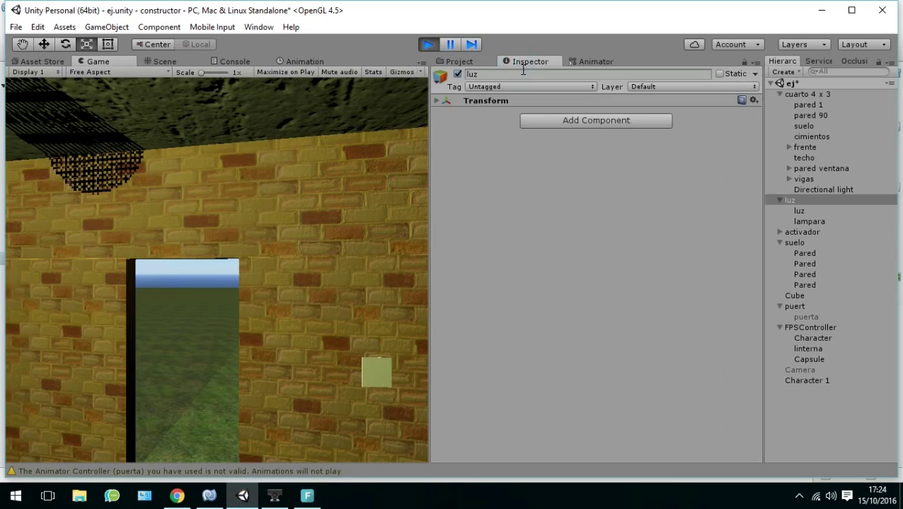
left_click(796, 307)
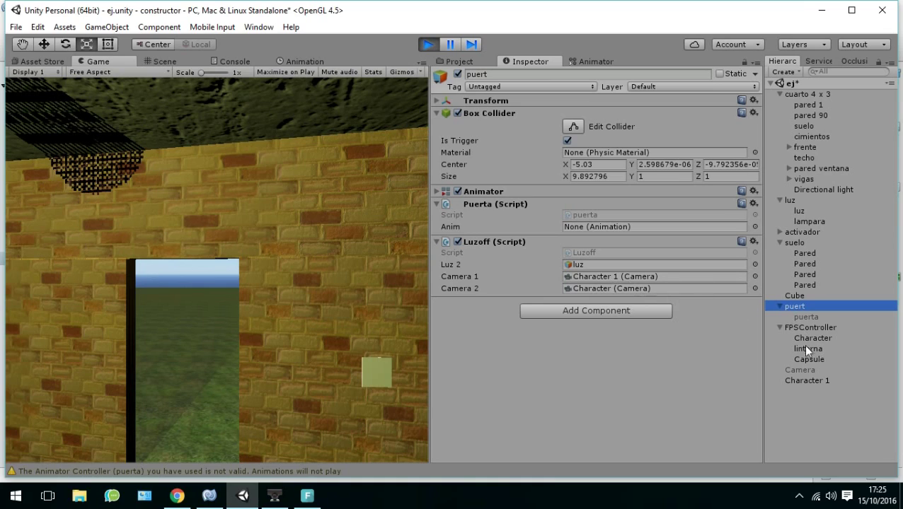
left_click_drag(805, 340, 634, 275)
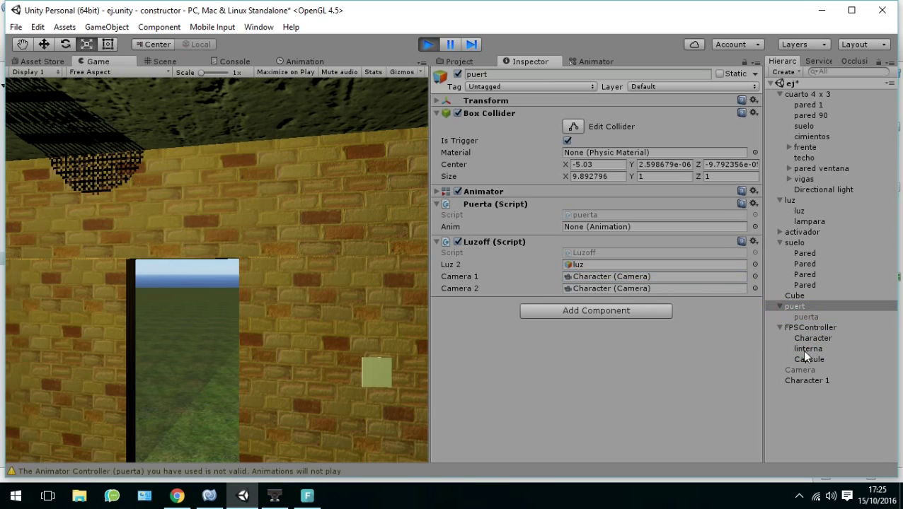
left_click_drag(799, 381, 632, 291)
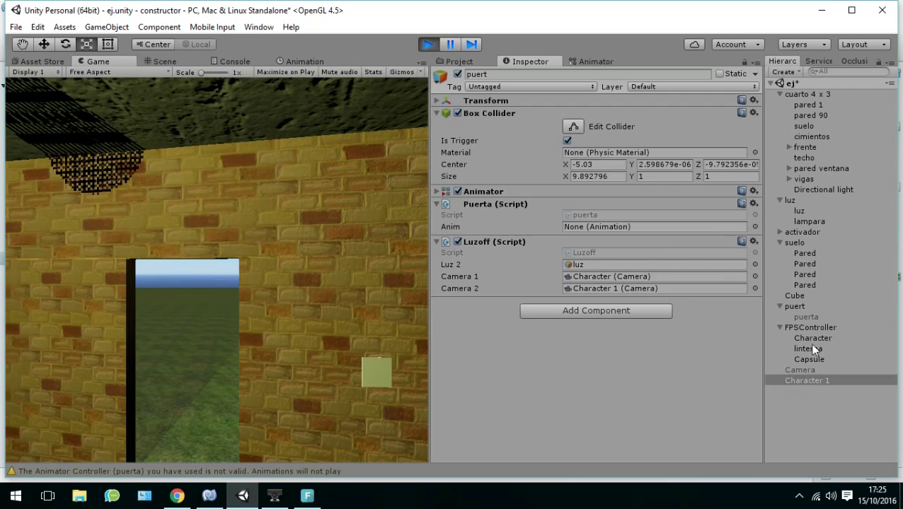
left_click(643, 288)
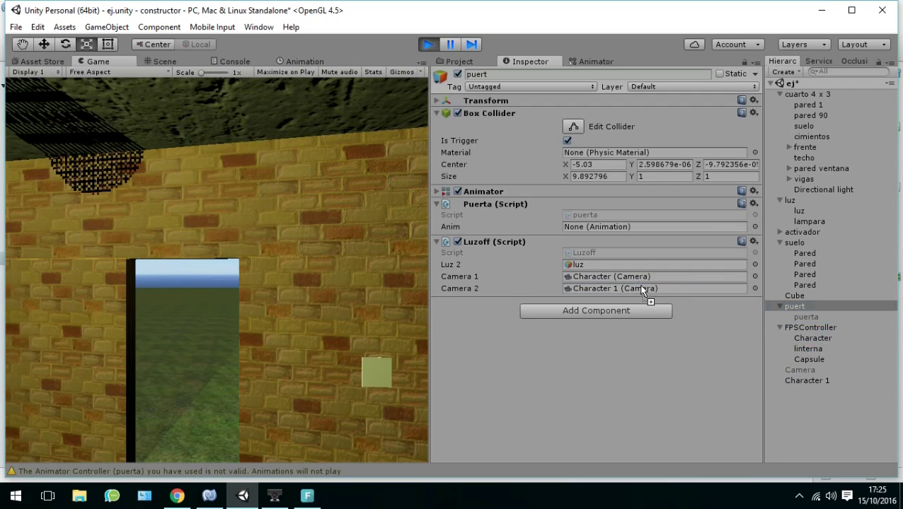
left_click_drag(809, 382, 646, 280)
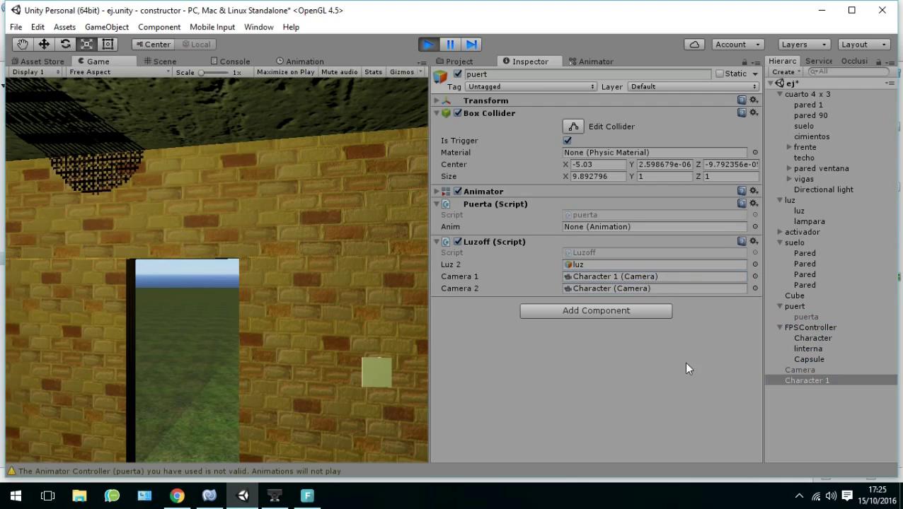
- Switch the Hierarchy area to the Unity Services panel
left_click(287, 498)
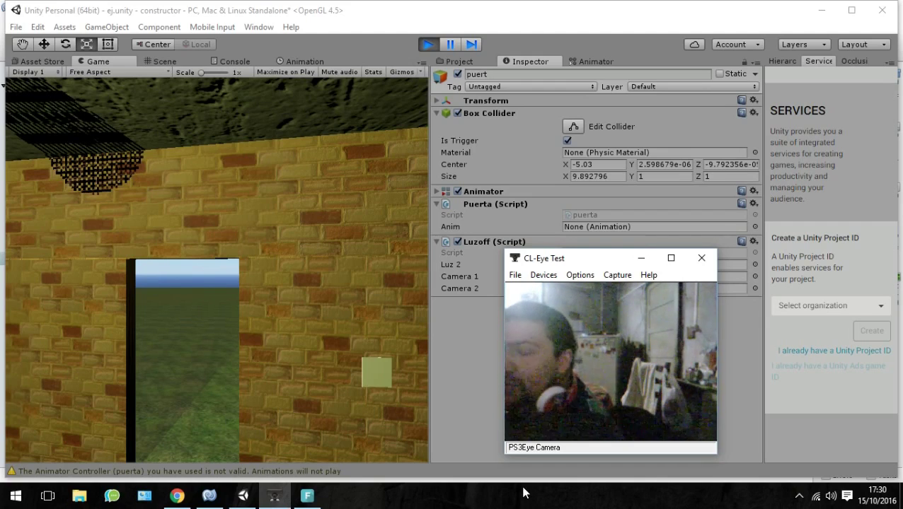
- Reveal the hidden tray icons, including the Wondershare screen recorder's
key("alt")
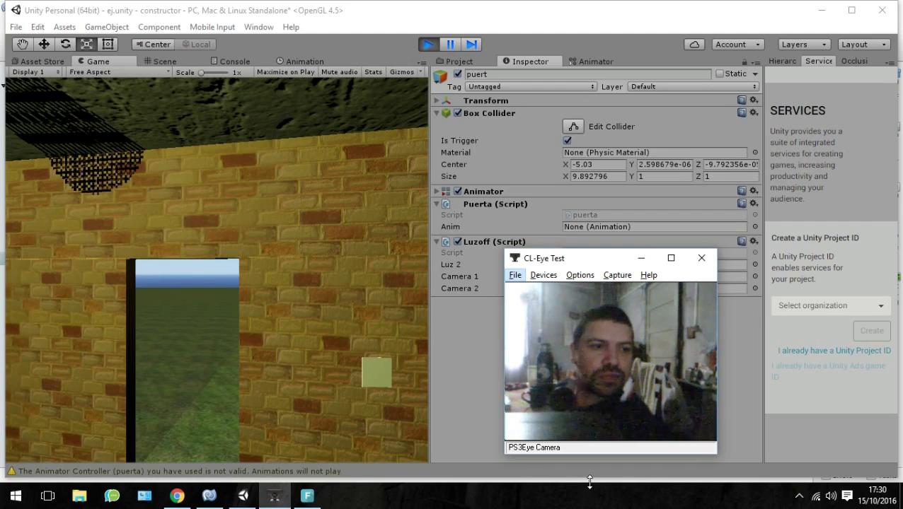
left_click(799, 496)
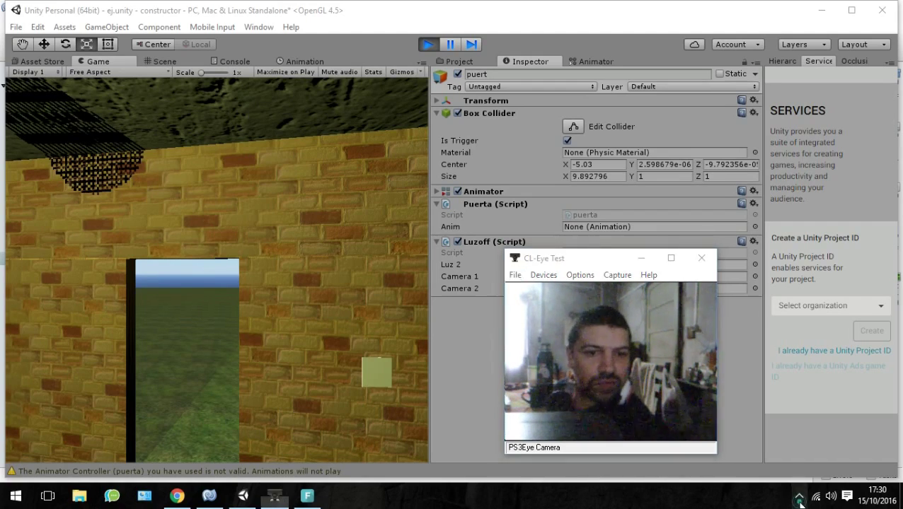